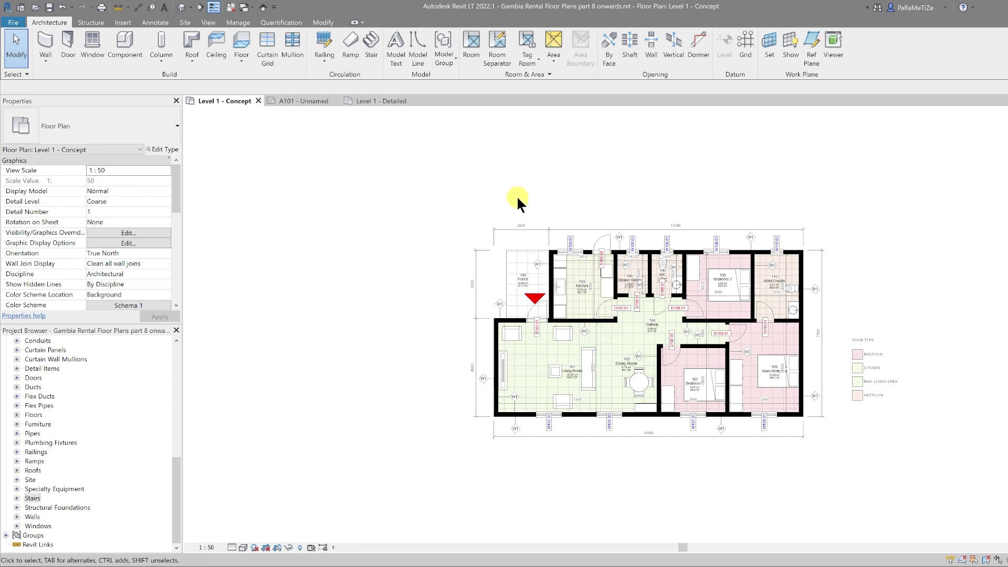
Switch from the Level 1 - Concept plan to the Level 1 - Detailed floor plan.
{"action": "middle_click_drag", "start_coordinate": [516, 195], "coordinate": [473, 185]}
{"action": "left_click", "coordinate": [385, 100]}
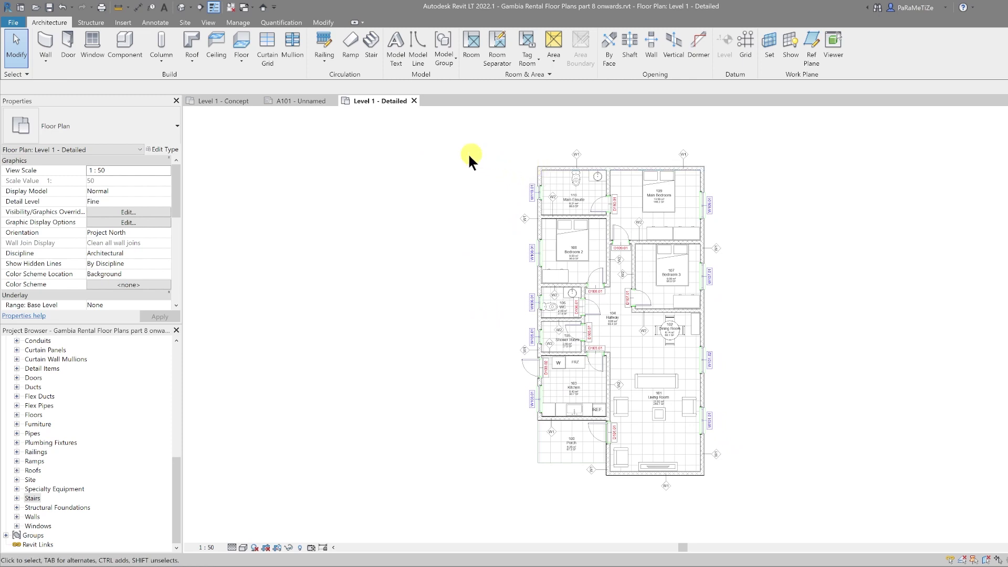
{"action": "left_click", "coordinate": [158, 59]}
Load Concrete Rectangular.rfa from the UK > Structural Columns > Concrete library for a structural column.
{"action": "left_click", "coordinate": [178, 78]}
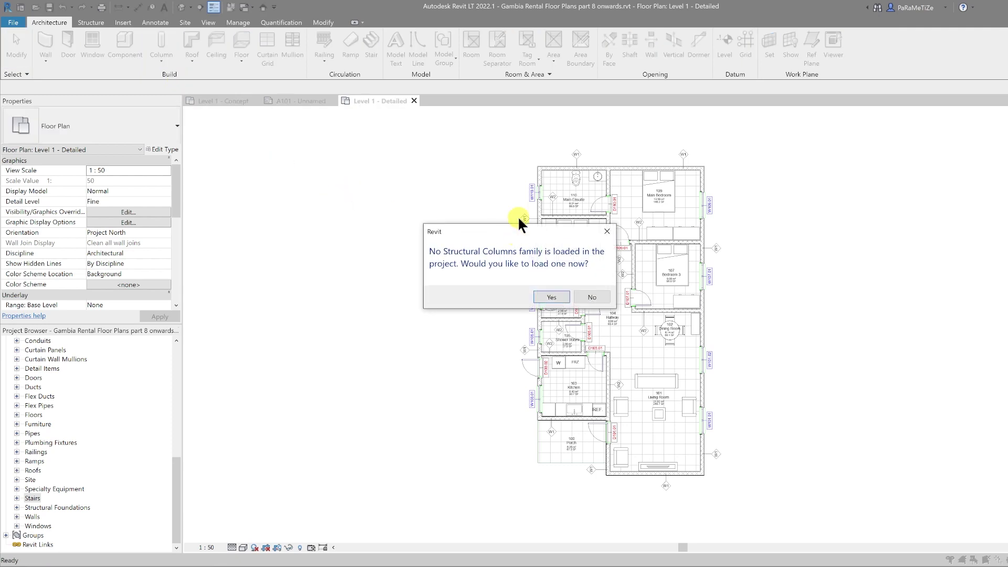
{"action": "left_click", "coordinate": [546, 297]}
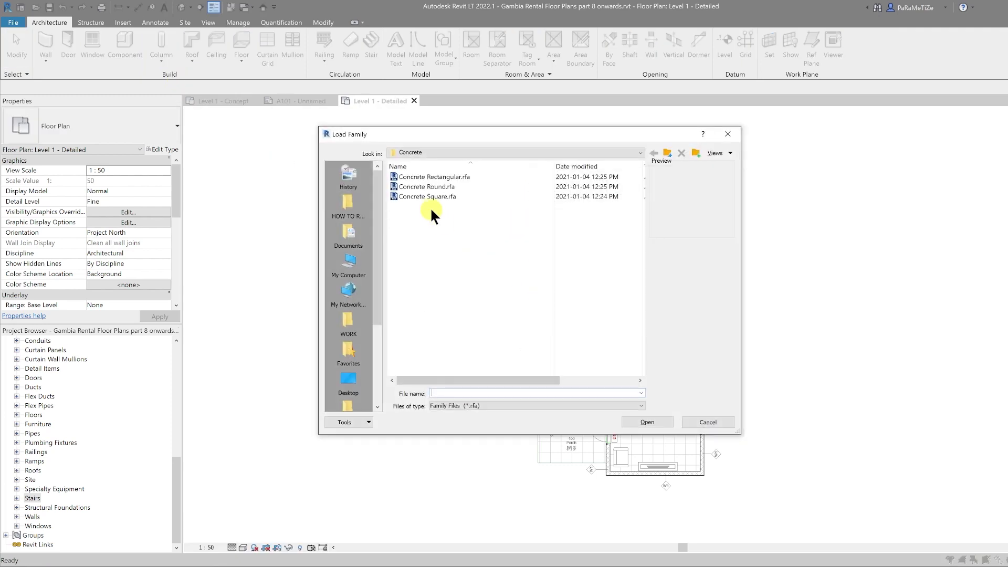
{"action": "left_click", "coordinate": [668, 154]}
{"action": "left_click", "coordinate": [667, 153]}
{"action": "left_click", "coordinate": [667, 154]}
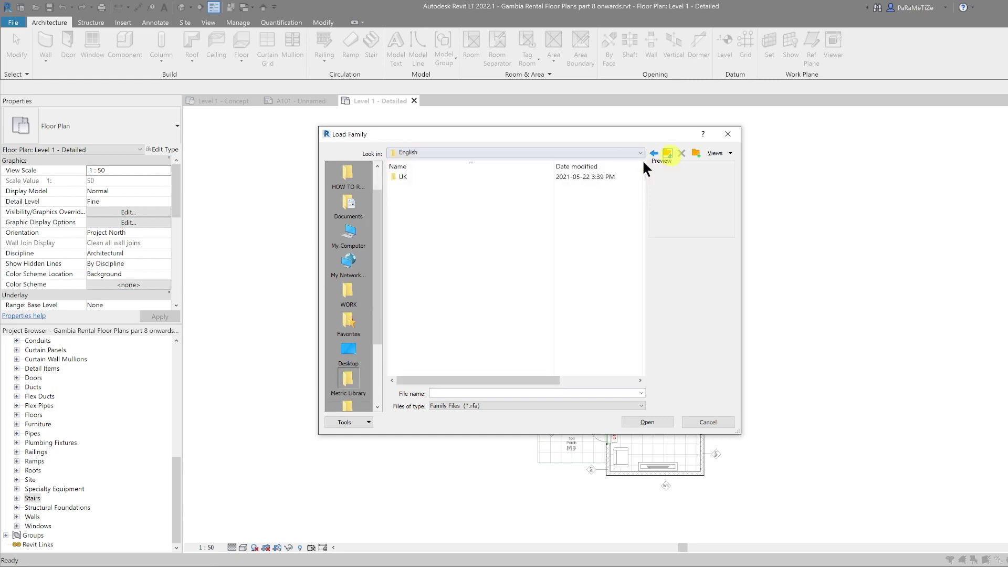
{"action": "double_click", "coordinate": [424, 177]}
{"action": "scroll", "coordinate": [462, 257], "scroll_direction": "down", "scroll_amount": 4}
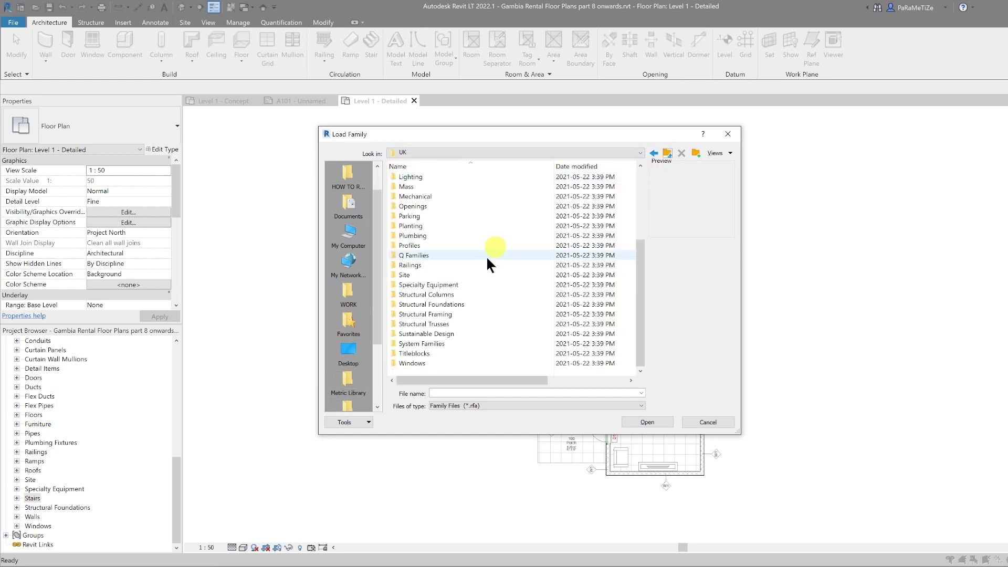
{"action": "double_click", "coordinate": [445, 295]}
{"action": "double_click", "coordinate": [431, 175]}
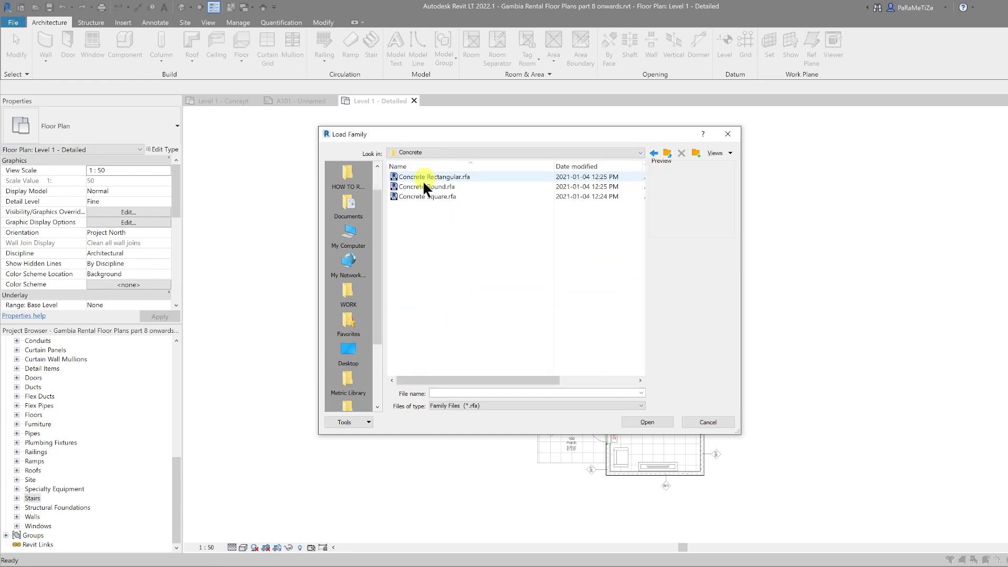
{"action": "left_click", "coordinate": [632, 421]}
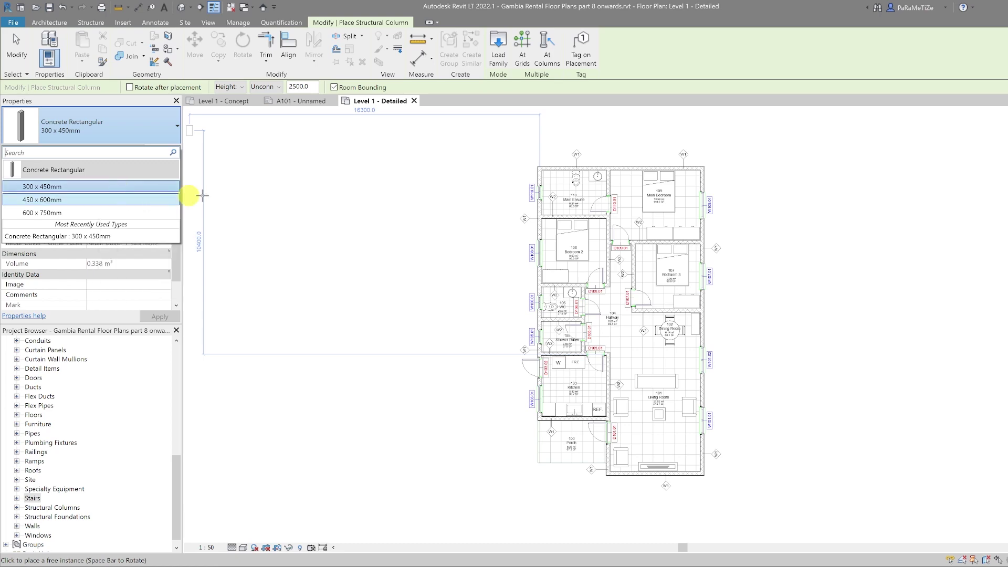
Place 300 x 450mm columns at the Main Ensuite, ensuite/bedroom junction, Main Bedroom and Bedroom 2 corners.
{"action": "scroll", "coordinate": [557, 158], "scroll_direction": "up", "scroll_amount": 5}
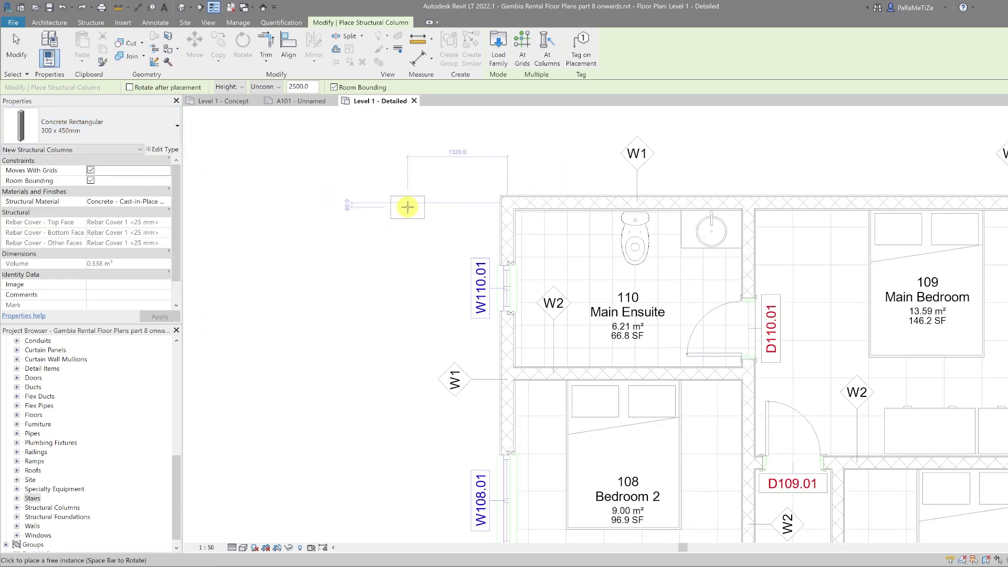
{"action": "scroll", "coordinate": [432, 209], "scroll_direction": "down", "scroll_amount": 2}
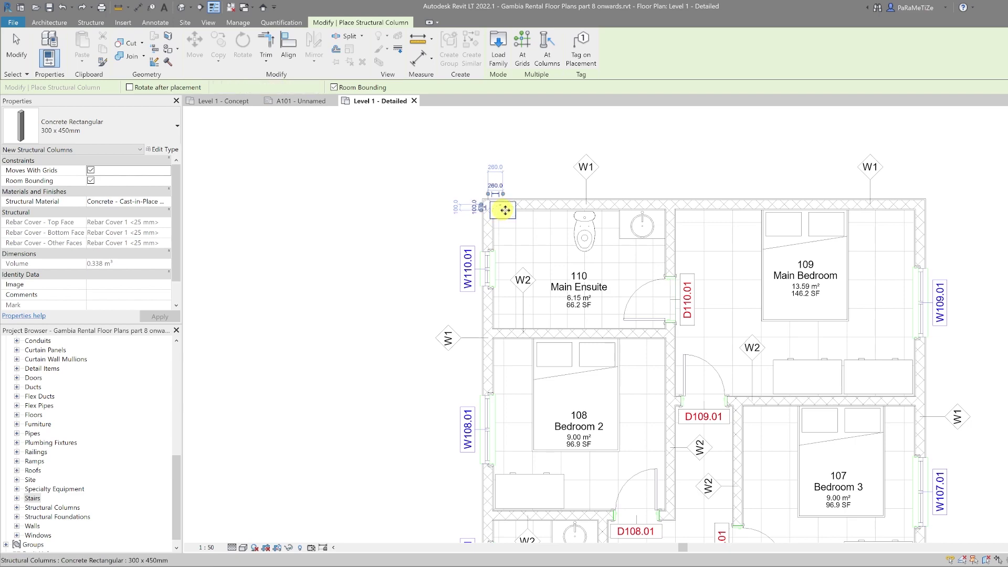
{"action": "left_click", "coordinate": [497, 209]}
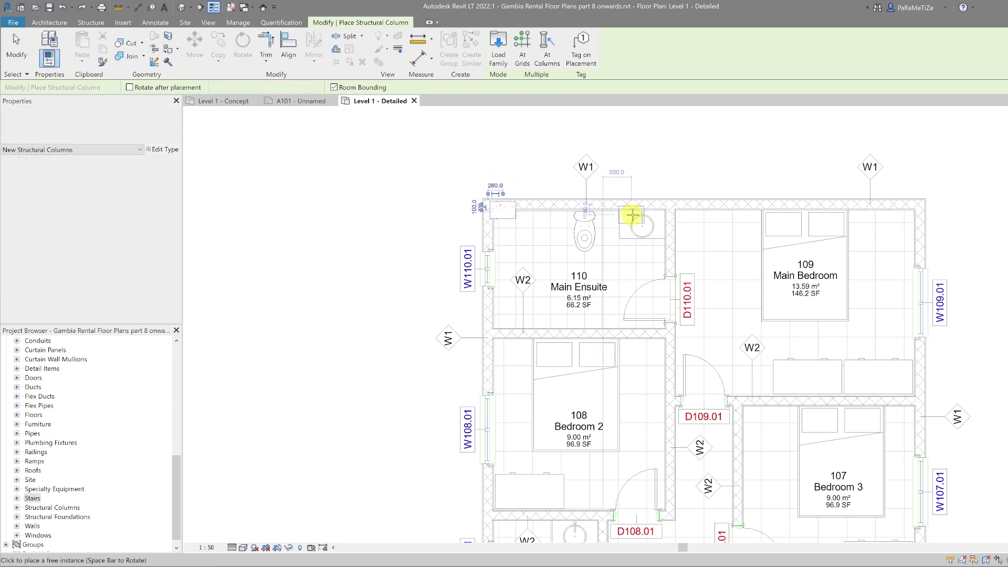
{"action": "left_click", "coordinate": [670, 211]}
{"action": "left_click", "coordinate": [914, 210]}
{"action": "scroll", "coordinate": [945, 284], "scroll_direction": "down", "scroll_amount": 2}
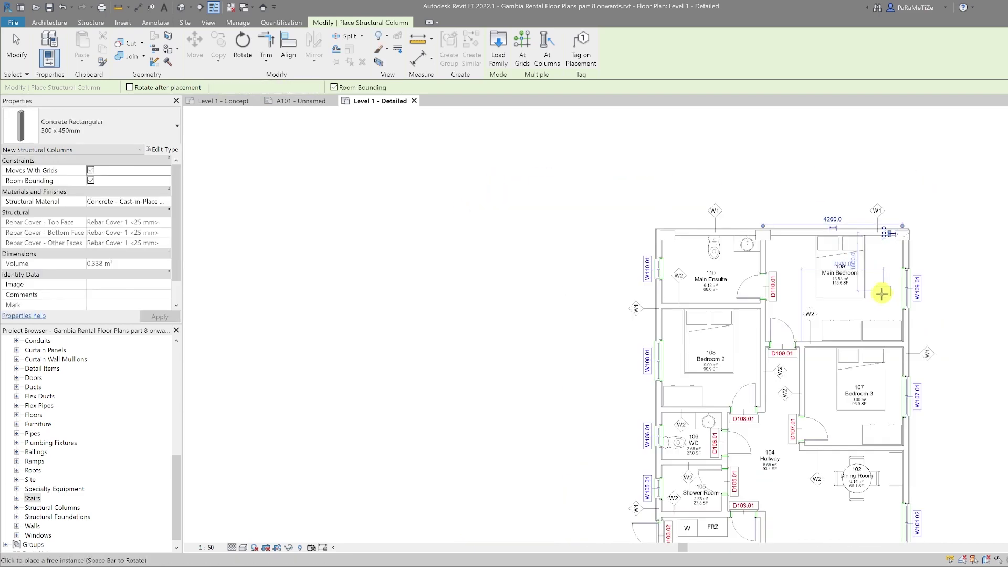
{"action": "left_click", "coordinate": [700, 223]}
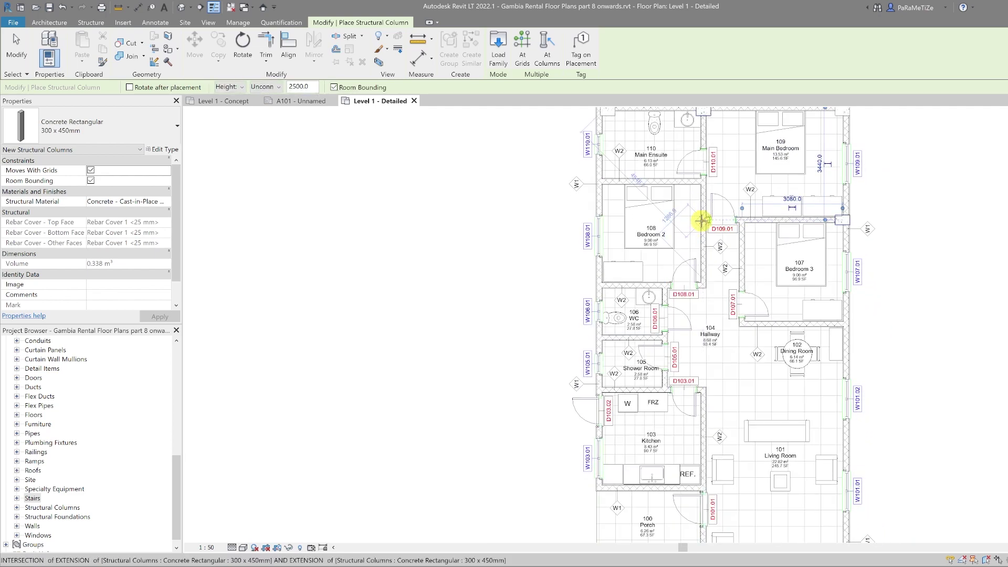
Place columns at Bedroom 3, door D107.01, WC/Shower, Hallway/Kitchen, Kitchen/Living Room and porch corners.
{"action": "middle_click_drag", "start_coordinate": [699, 223], "coordinate": [681, 185]}
{"action": "left_click", "coordinate": [825, 284]}
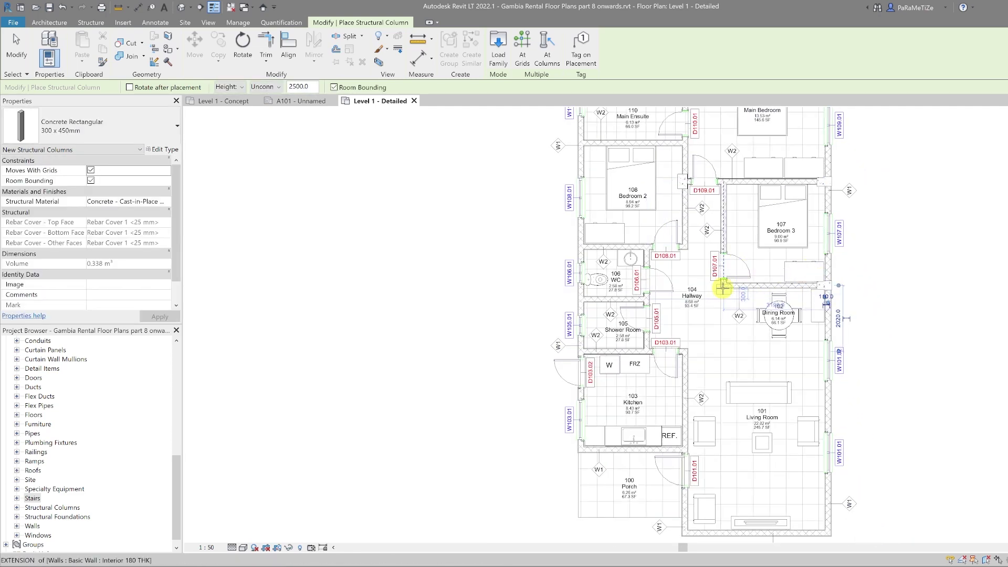
{"action": "left_click", "coordinate": [724, 285]}
{"action": "left_click", "coordinate": [585, 301]}
{"action": "middle_click_drag", "start_coordinate": [691, 355], "coordinate": [672, 286]}
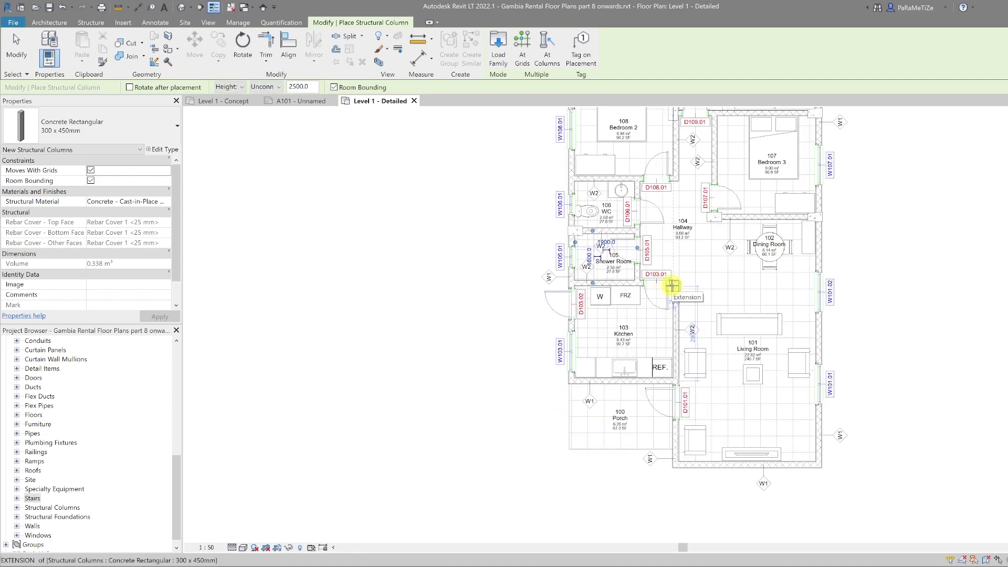
{"action": "left_click", "coordinate": [672, 286]}
{"action": "middle_click_drag", "start_coordinate": [828, 378], "coordinate": [816, 272]}
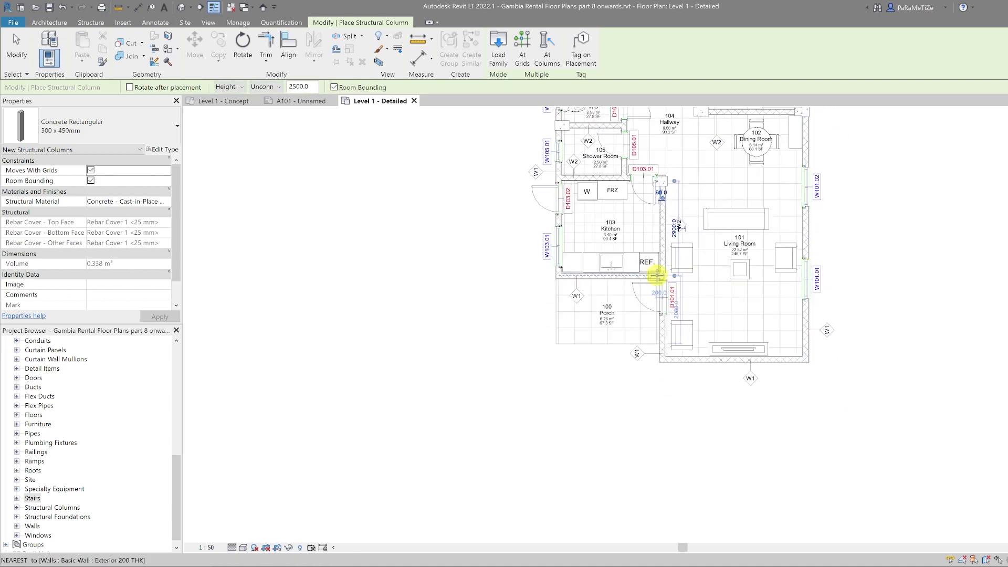
{"action": "left_click", "coordinate": [658, 275]}
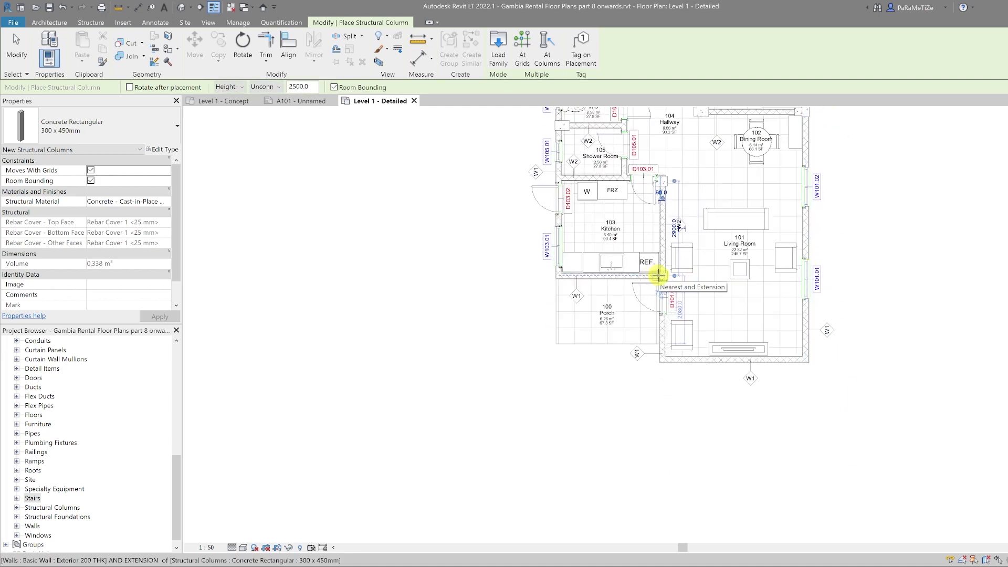
{"action": "left_click", "coordinate": [562, 360]}
{"action": "scroll", "coordinate": [792, 394], "scroll_direction": "down", "scroll_amount": 3}
Finish column placement and align a column's top edge to the top exterior wall face.
{"action": "key", "text": "Escape"}
{"action": "middle_click_drag", "start_coordinate": [792, 394], "coordinate": [750, 312]}
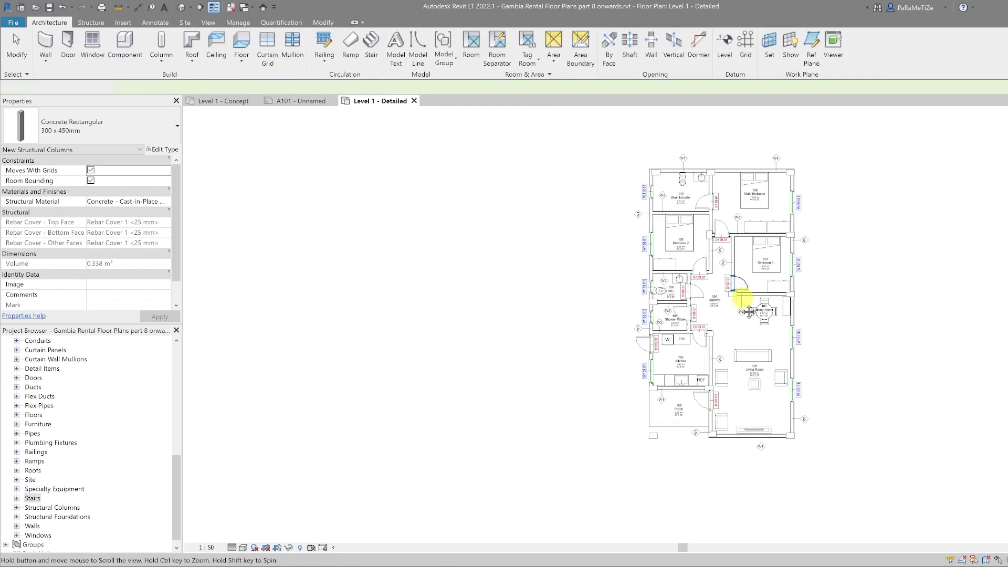
{"action": "scroll", "coordinate": [671, 198], "scroll_direction": "up", "scroll_amount": 10}
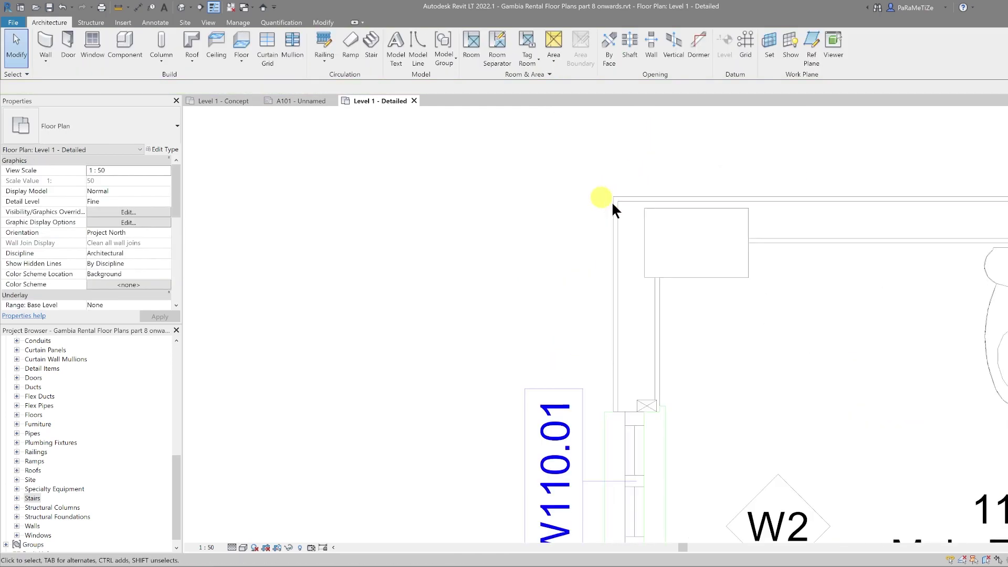
{"action": "scroll", "coordinate": [657, 212], "scroll_direction": "up", "scroll_amount": 3}
{"action": "scroll", "coordinate": [651, 207], "scroll_direction": "down", "scroll_amount": 2}
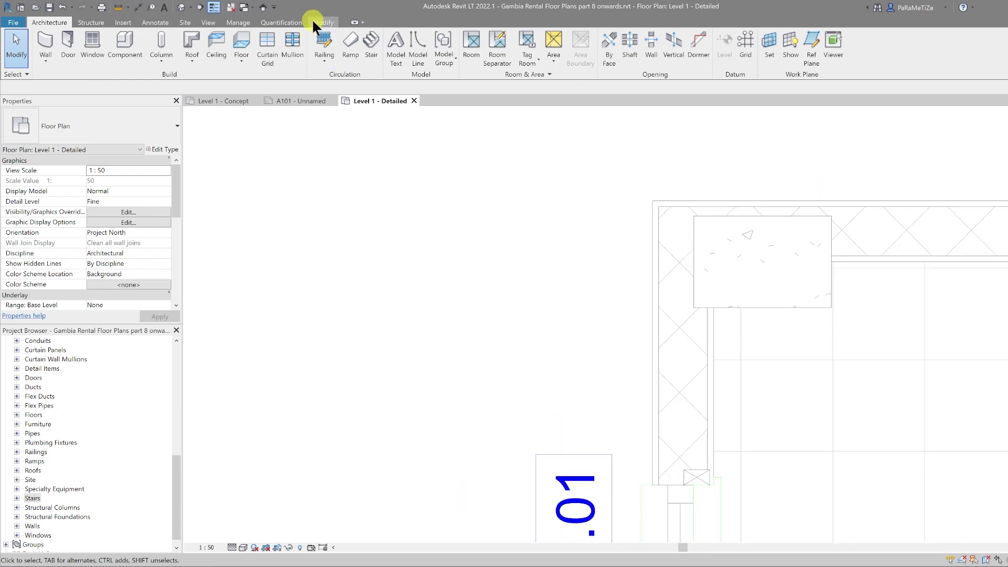
{"action": "left_click", "coordinate": [321, 24]}
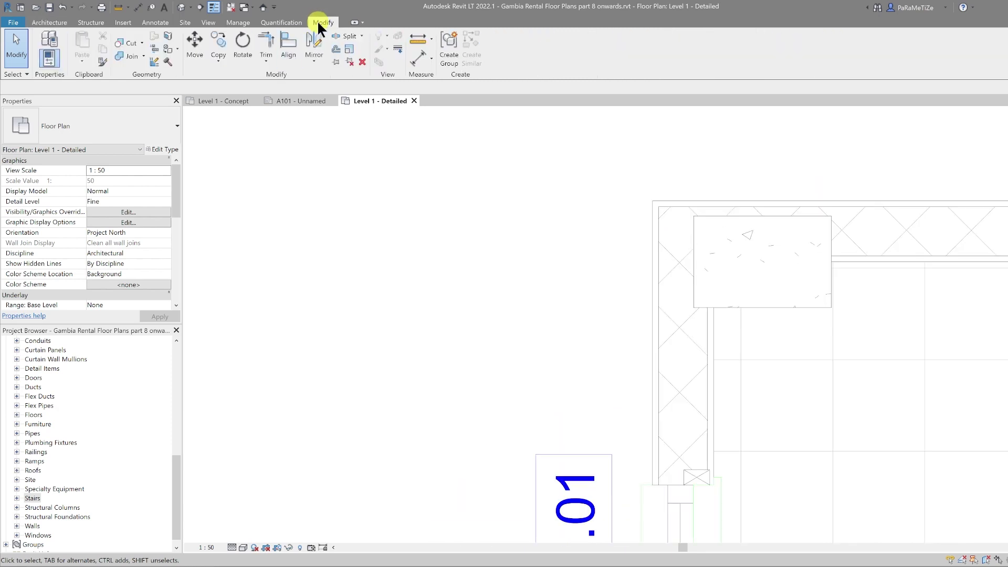
{"action": "left_click", "coordinate": [289, 47]}
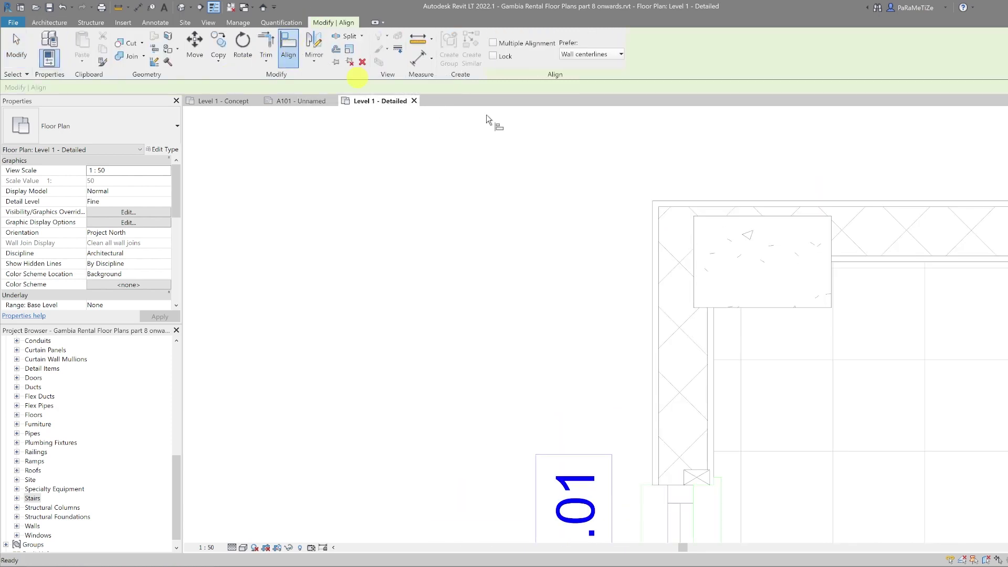
{"action": "left_click", "coordinate": [856, 208]}
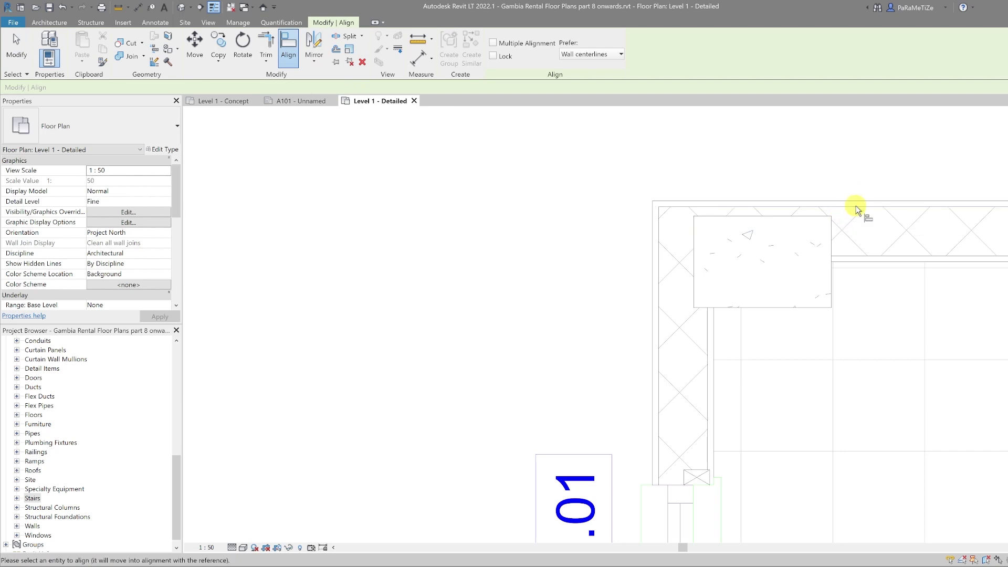
{"action": "left_click", "coordinate": [787, 215]}
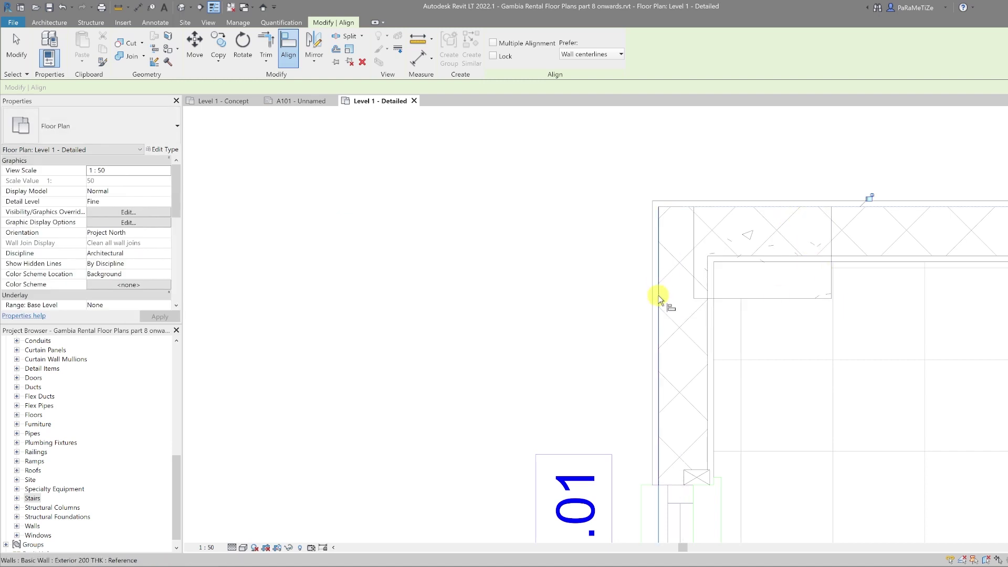
Align the column beside door D107.01 flush with the left exterior wall face.
{"action": "left_click", "coordinate": [660, 300]}
{"action": "left_click", "coordinate": [695, 266]}
{"action": "scroll", "coordinate": [695, 267], "scroll_direction": "down", "scroll_amount": 5}
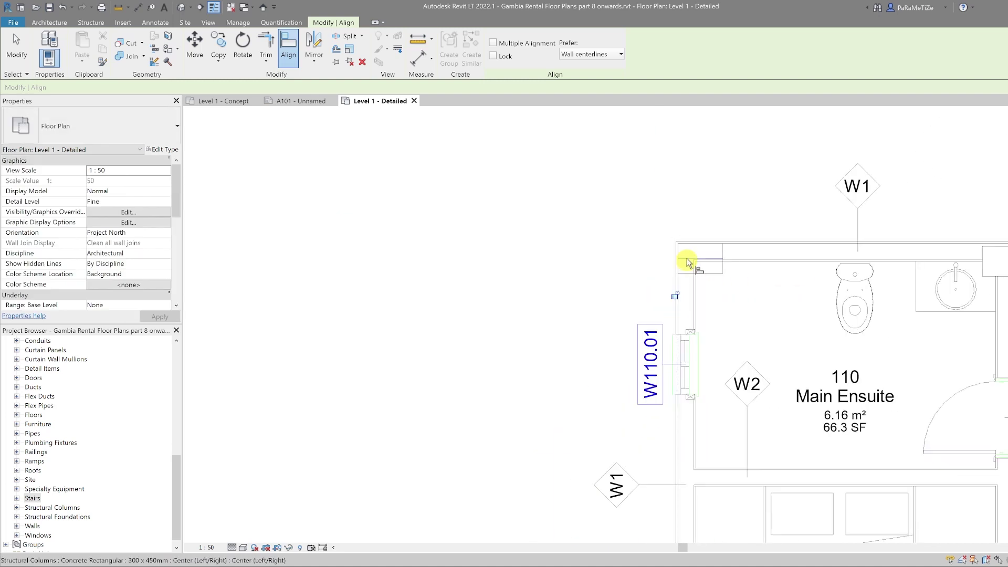
{"action": "scroll", "coordinate": [846, 268], "scroll_direction": "up", "scroll_amount": 2}
{"action": "scroll", "coordinate": [846, 268], "scroll_direction": "up", "scroll_amount": 5}
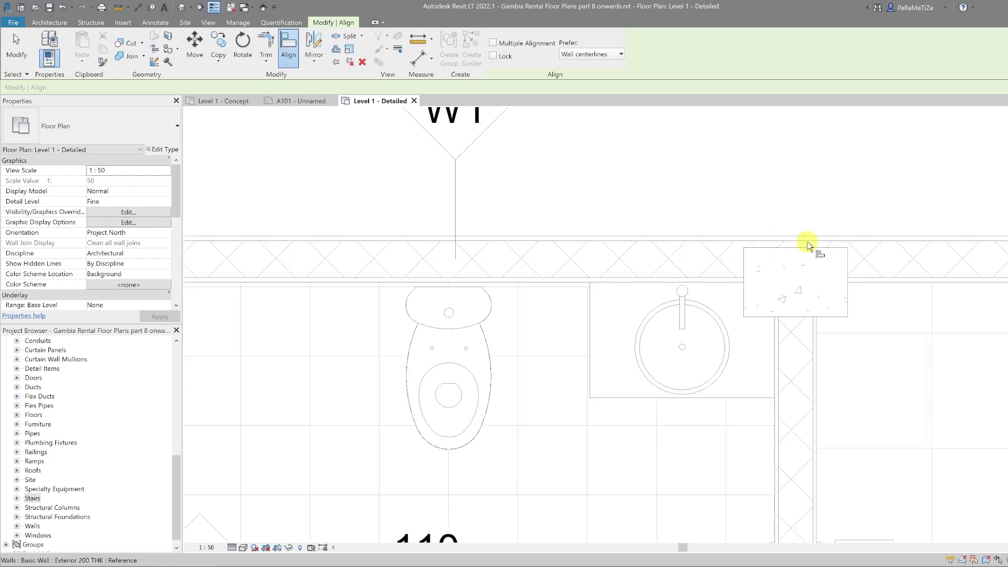
{"action": "scroll", "coordinate": [805, 247], "scroll_direction": "down", "scroll_amount": 5}
{"action": "scroll", "coordinate": [900, 239], "scroll_direction": "up", "scroll_amount": 5}
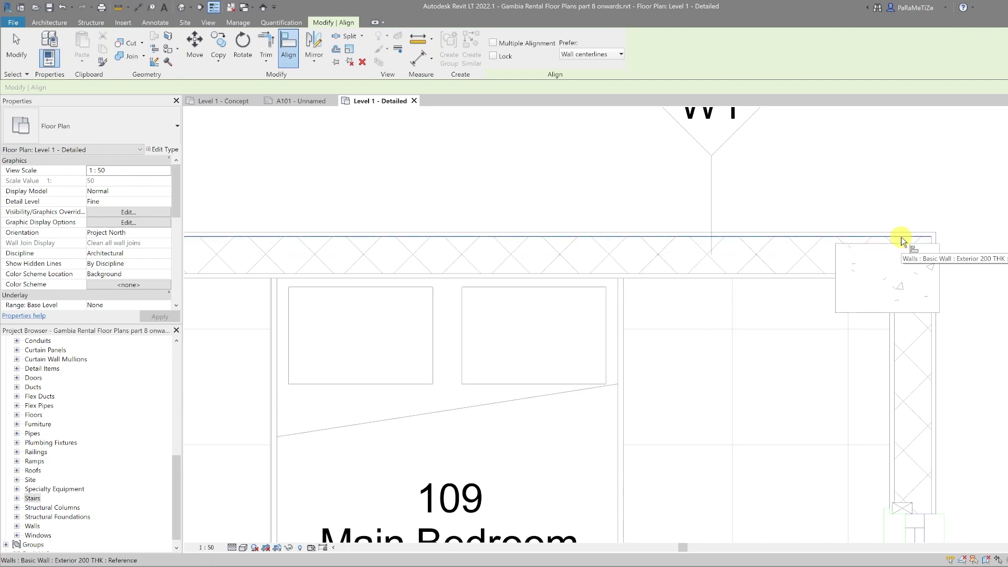
{"action": "scroll", "coordinate": [927, 405], "scroll_direction": "down", "scroll_amount": 5}
{"action": "scroll", "coordinate": [858, 189], "scroll_direction": "up", "scroll_amount": 5}
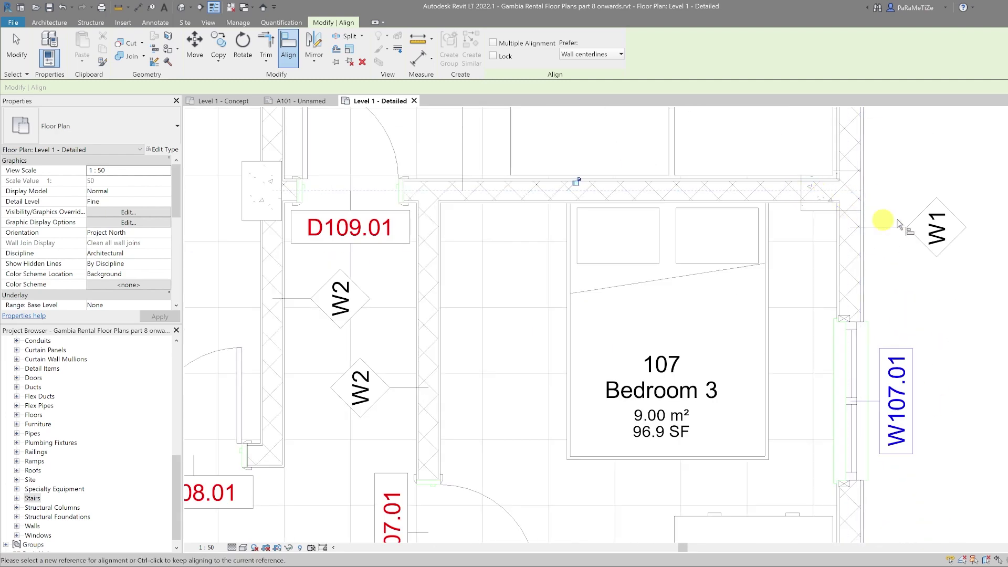
{"action": "scroll", "coordinate": [898, 223], "scroll_direction": "down", "scroll_amount": 4}
{"action": "scroll", "coordinate": [581, 197], "scroll_direction": "up", "scroll_amount": 5}
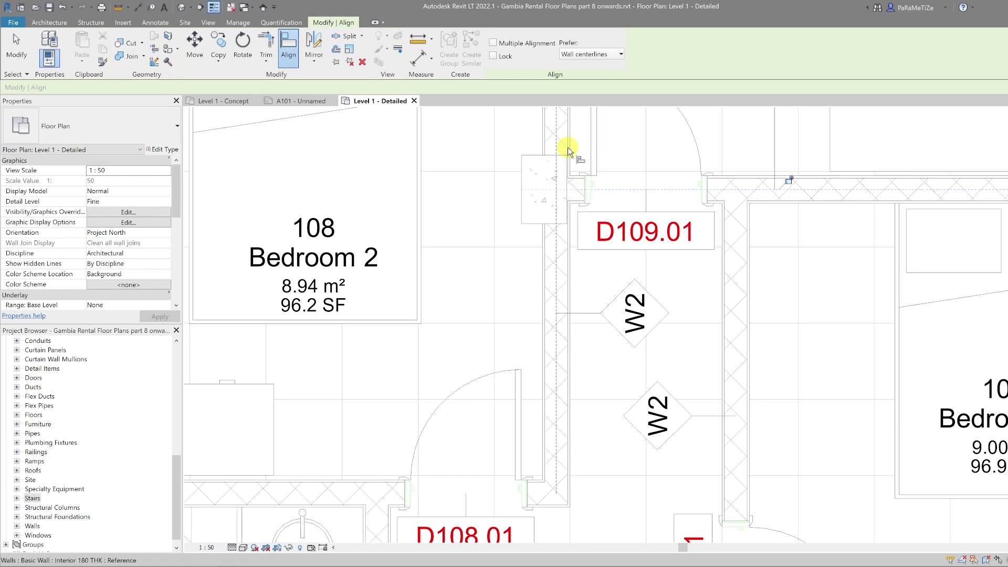
{"action": "scroll", "coordinate": [552, 184], "scroll_direction": "down", "scroll_amount": 4}
{"action": "scroll", "coordinate": [471, 274], "scroll_direction": "down", "scroll_amount": 2}
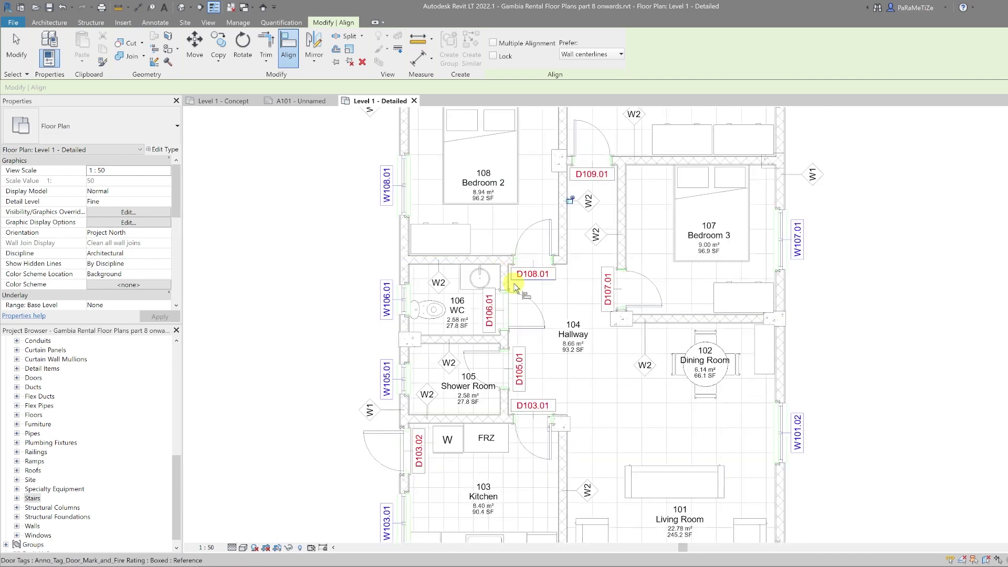
{"action": "scroll", "coordinate": [691, 312], "scroll_direction": "up", "scroll_amount": 2}
{"action": "scroll", "coordinate": [722, 239], "scroll_direction": "up", "scroll_amount": 6}
{"action": "scroll", "coordinate": [735, 278], "scroll_direction": "down", "scroll_amount": 3}
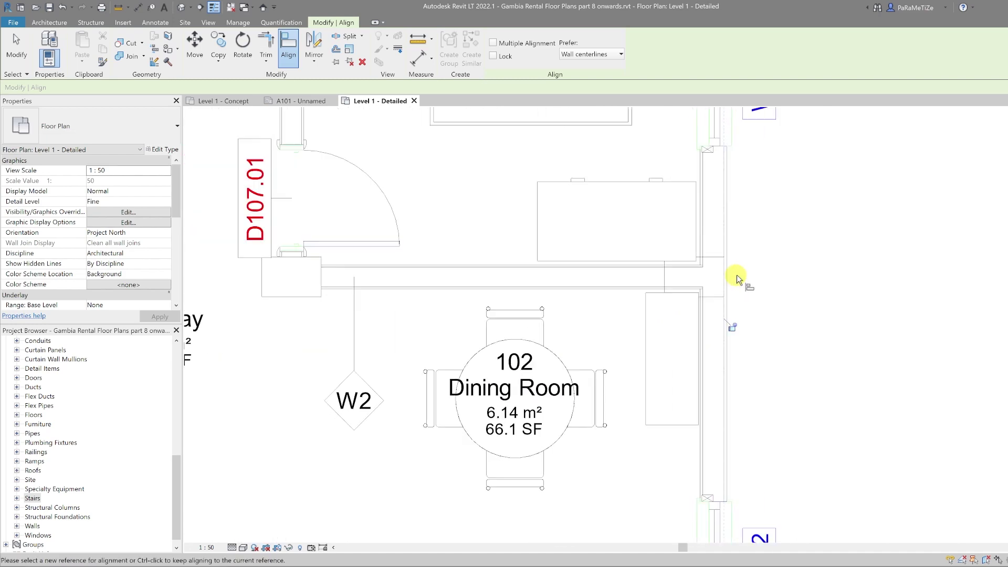
{"action": "scroll", "coordinate": [513, 270], "scroll_direction": "up", "scroll_amount": 2}
{"action": "scroll", "coordinate": [604, 270], "scroll_direction": "down", "scroll_amount": 1}
{"action": "scroll", "coordinate": [552, 269], "scroll_direction": "up", "scroll_amount": 3}
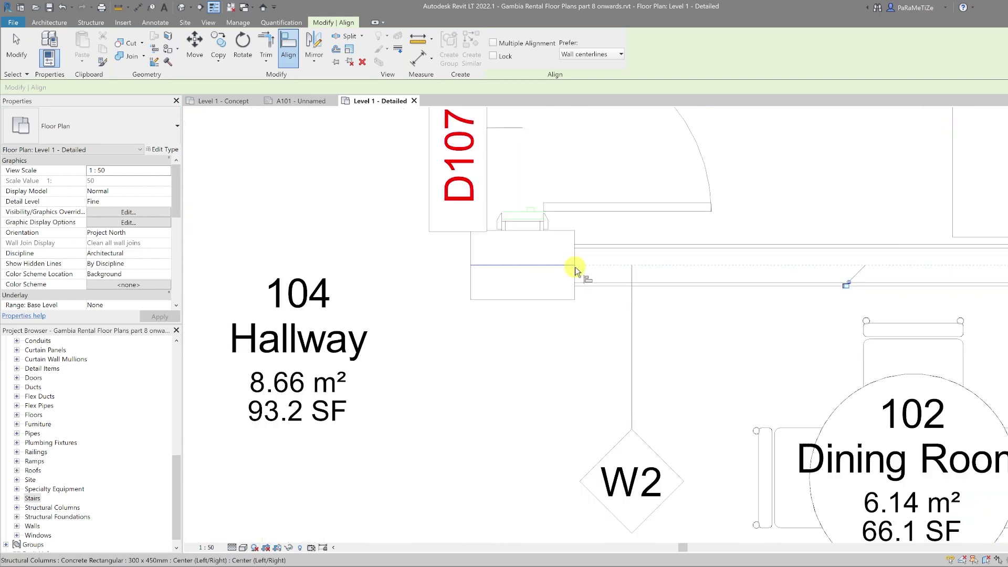
{"action": "left_click", "coordinate": [501, 218]}
Snap the column flush onto the picked wall face.
{"action": "left_click", "coordinate": [473, 259]}
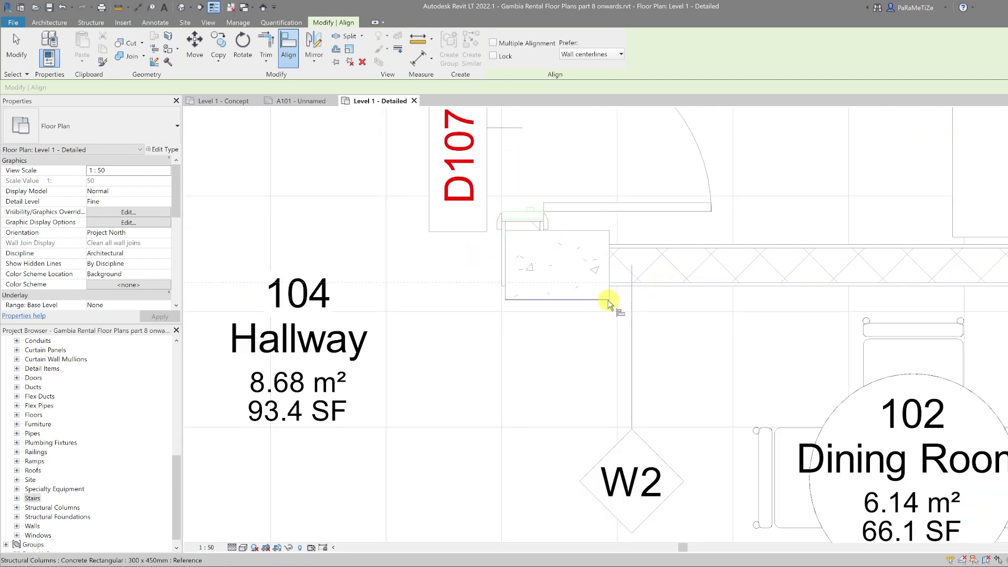
{"action": "scroll", "coordinate": [802, 293], "scroll_direction": "down", "scroll_amount": 5}
{"action": "scroll", "coordinate": [736, 292], "scroll_direction": "up", "scroll_amount": 3}
{"action": "scroll", "coordinate": [795, 303], "scroll_direction": "down", "scroll_amount": 5}
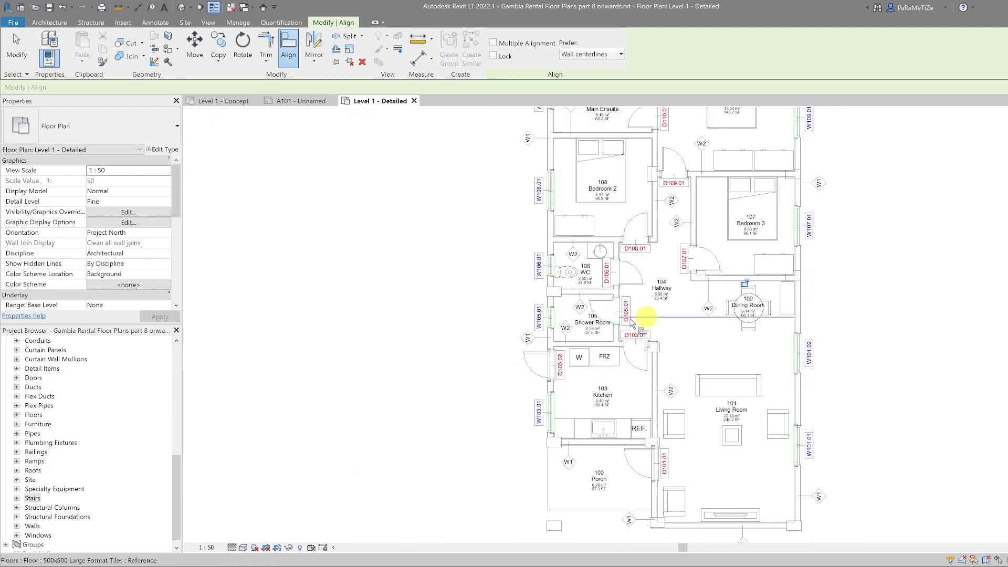
{"action": "scroll", "coordinate": [563, 284], "scroll_direction": "up", "scroll_amount": 3}
{"action": "scroll", "coordinate": [562, 285], "scroll_direction": "up", "scroll_amount": 2}
{"action": "scroll", "coordinate": [531, 295], "scroll_direction": "down", "scroll_amount": 5}
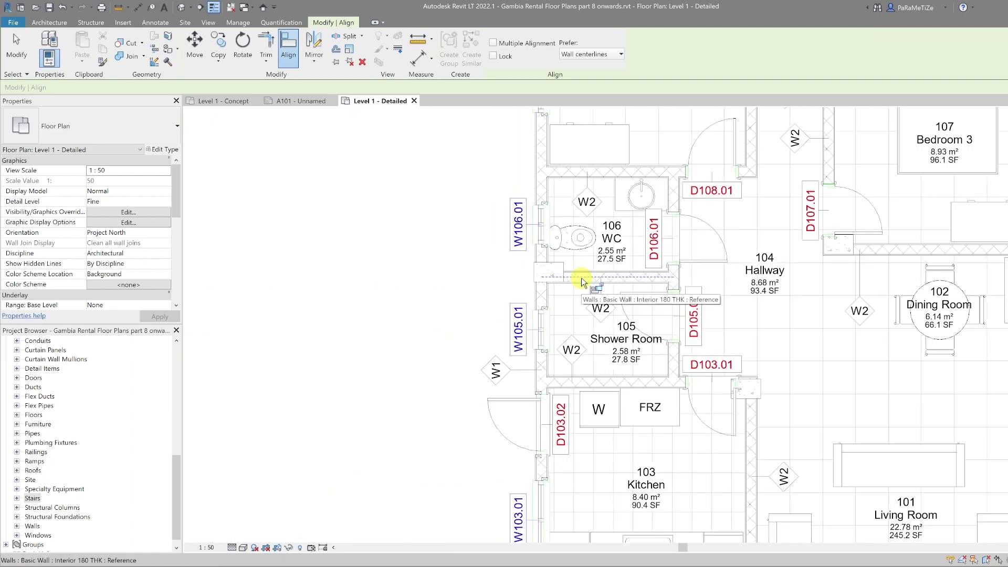
{"action": "scroll", "coordinate": [547, 266], "scroll_direction": "up", "scroll_amount": 3}
{"action": "scroll", "coordinate": [547, 270], "scroll_direction": "down", "scroll_amount": 5}
{"action": "scroll", "coordinate": [660, 308], "scroll_direction": "up", "scroll_amount": 3}
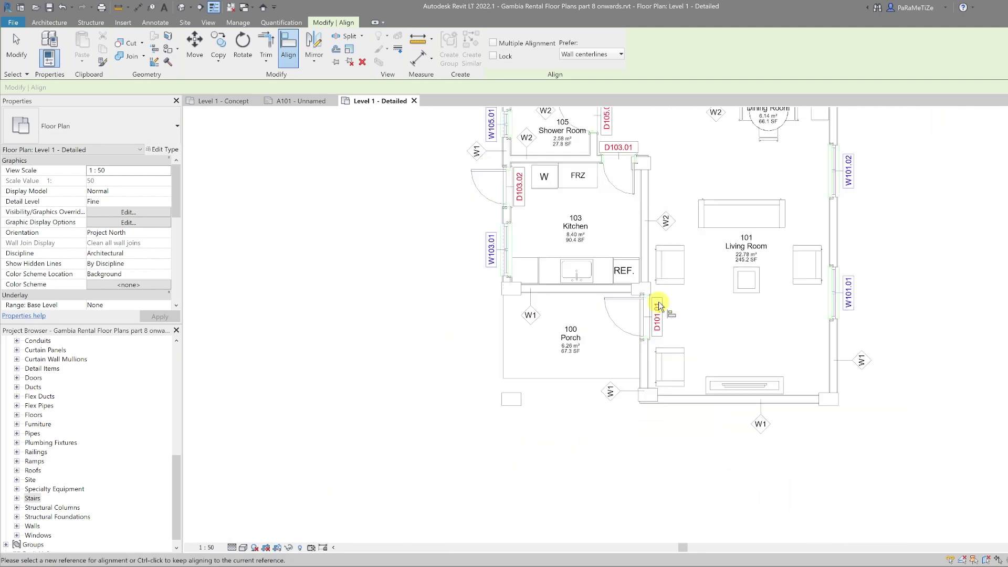
{"action": "scroll", "coordinate": [676, 180], "scroll_direction": "up", "scroll_amount": 3}
{"action": "scroll", "coordinate": [653, 221], "scroll_direction": "up", "scroll_amount": 2}
Rotate the column by door D103.01 90 degrees and align its face to the wall.
{"action": "key", "text": "Escape"}
{"action": "key", "text": "Escape"}
{"action": "left_click", "coordinate": [633, 222]}
{"action": "key", "text": "space"}
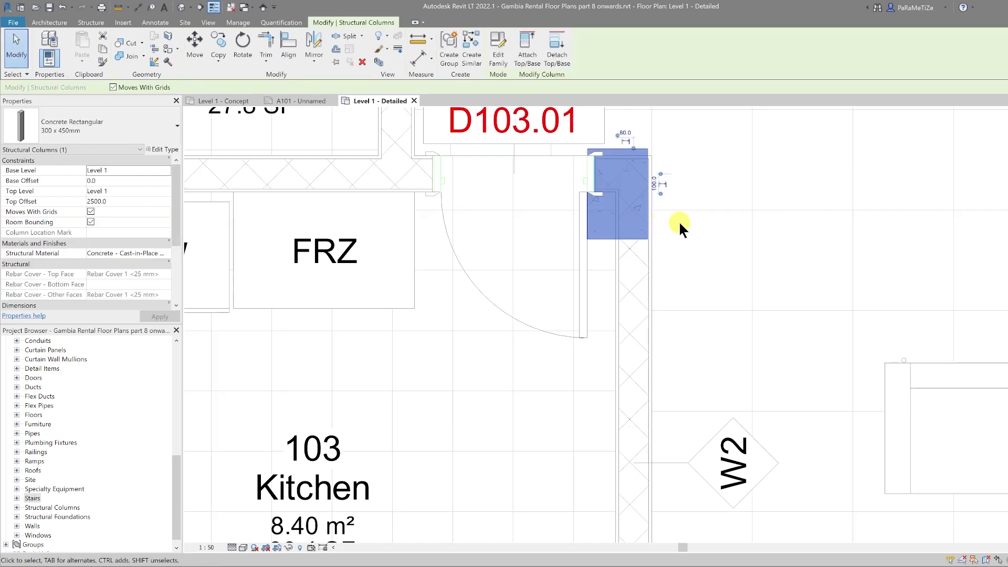
{"action": "key", "text": "a"}
{"action": "key", "text": "l"}
{"action": "left_click", "coordinate": [649, 248]}
{"action": "left_click", "coordinate": [652, 226]}
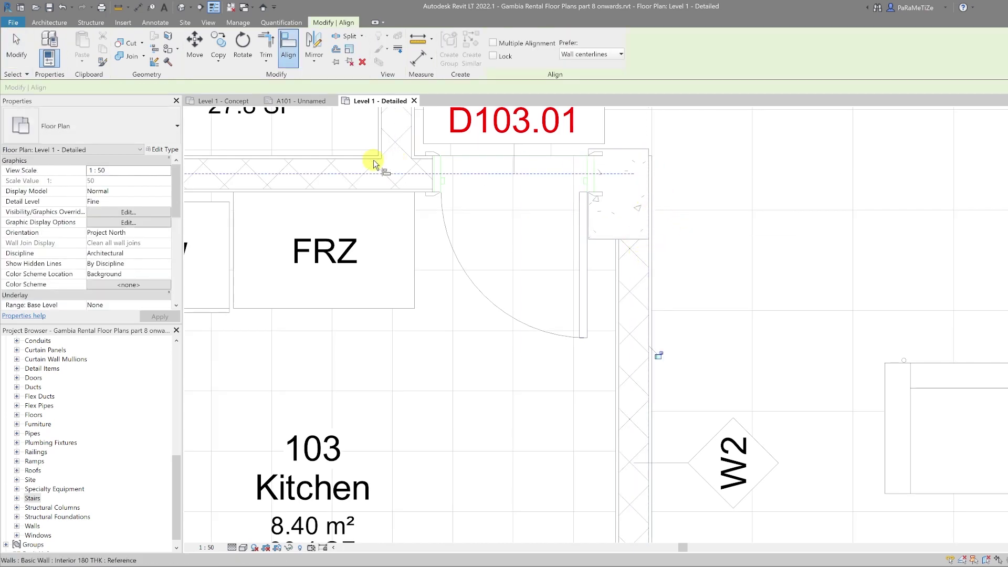
{"action": "scroll", "coordinate": [625, 200], "scroll_direction": "down", "scroll_amount": 4}
{"action": "scroll", "coordinate": [612, 190], "scroll_direction": "up", "scroll_amount": 2}
{"action": "key", "text": "Escape"}
{"action": "key", "text": "Escape"}
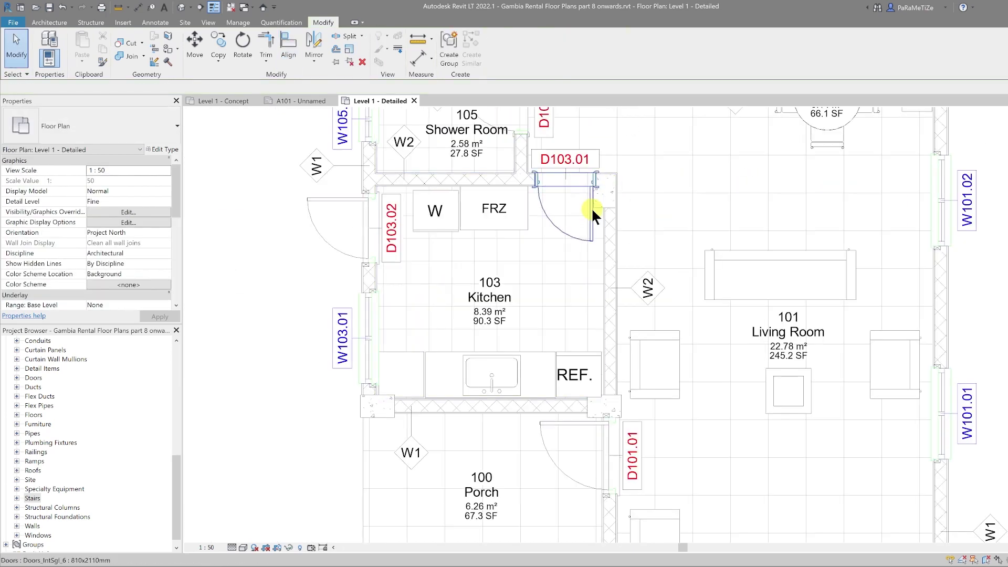
Align the left-end and right-end columns to the kitchen wall's upper face.
{"action": "left_click", "coordinate": [591, 208]}
{"action": "key", "text": "Escape"}
{"action": "scroll", "coordinate": [590, 342], "scroll_direction": "down", "scroll_amount": 4}
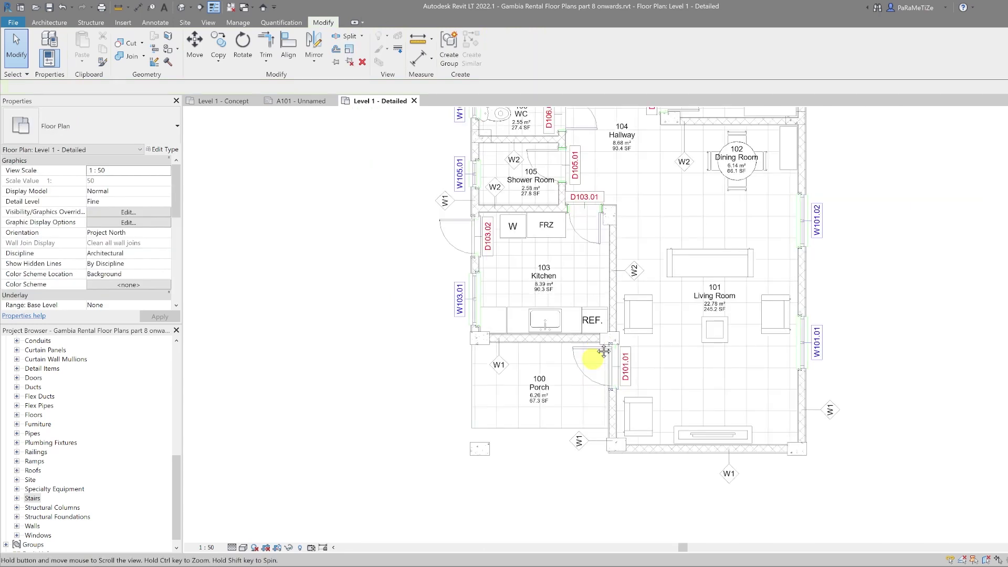
{"action": "scroll", "coordinate": [530, 282], "scroll_direction": "up", "scroll_amount": 4}
{"action": "scroll", "coordinate": [535, 279], "scroll_direction": "down", "scroll_amount": 1}
{"action": "key", "text": "a"}
{"action": "key", "text": "l"}
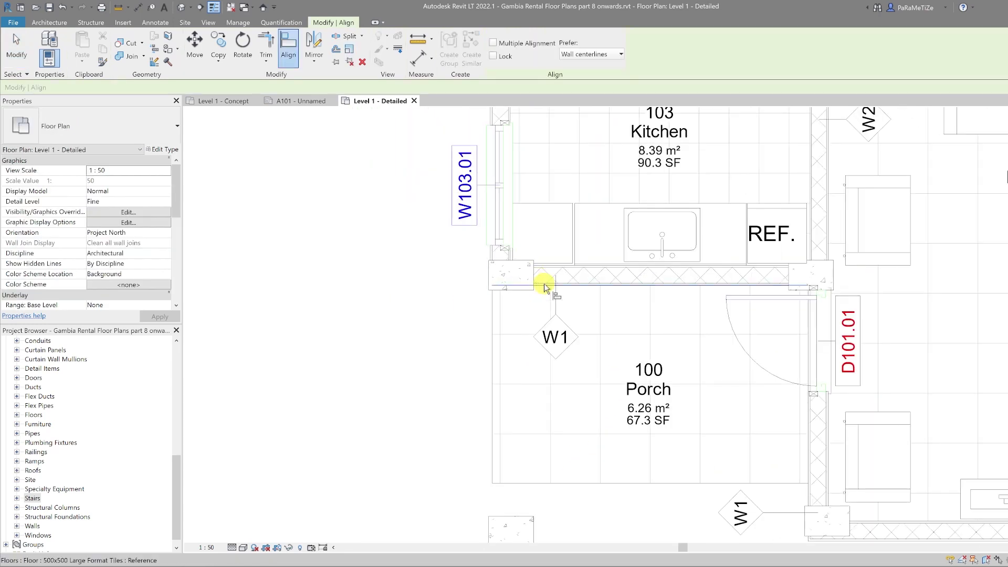
{"action": "left_click", "coordinate": [514, 262]}
{"action": "left_click", "coordinate": [490, 261]}
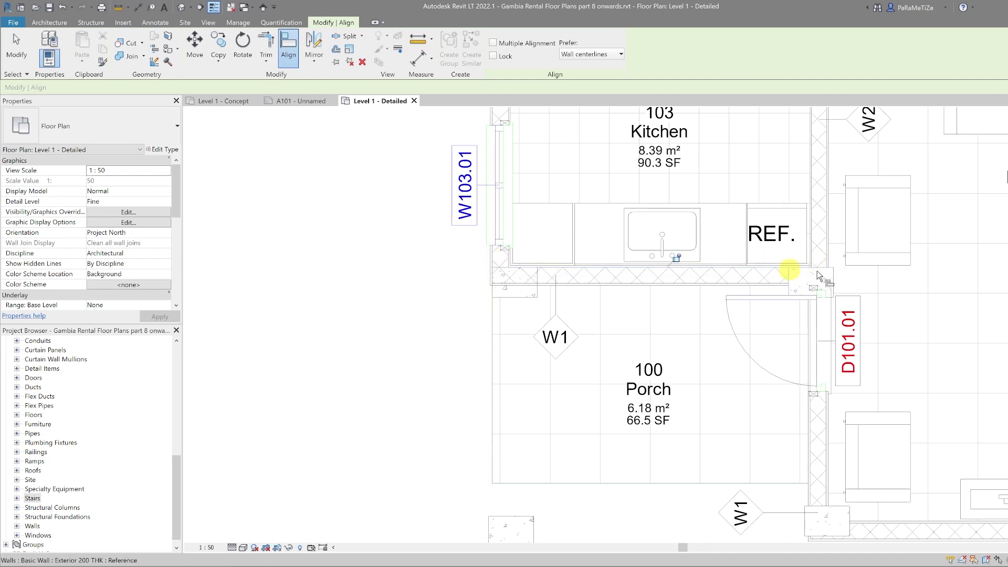
{"action": "left_click", "coordinate": [834, 275]}
{"action": "key", "text": "Escape"}
Slide porch door D101.01 down along its wall.
{"action": "left_click", "coordinate": [811, 303]}
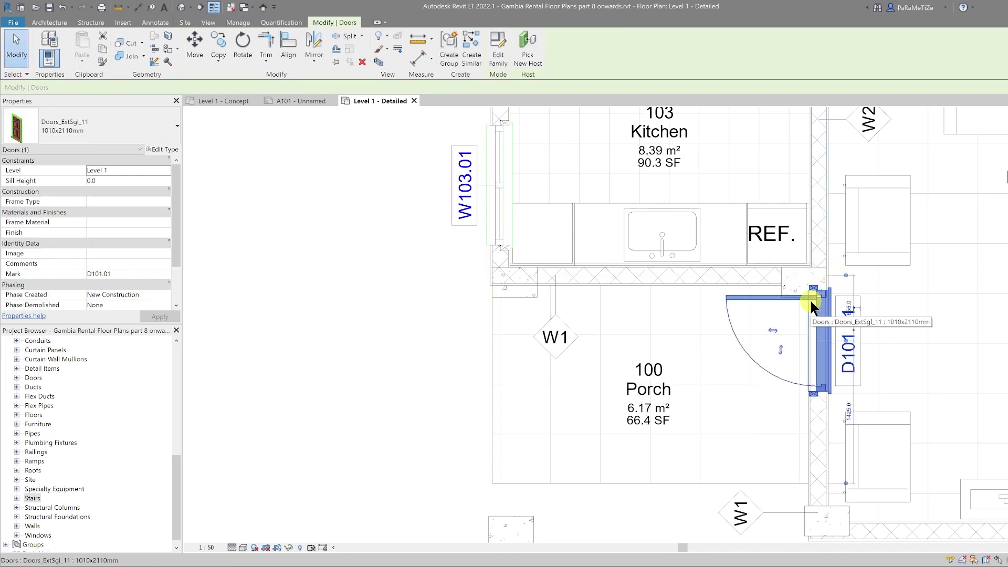
{"action": "left_click_drag", "start_coordinate": [811, 304], "coordinate": [812, 317]}
{"action": "scroll", "coordinate": [811, 301], "scroll_direction": "down", "scroll_amount": 3}
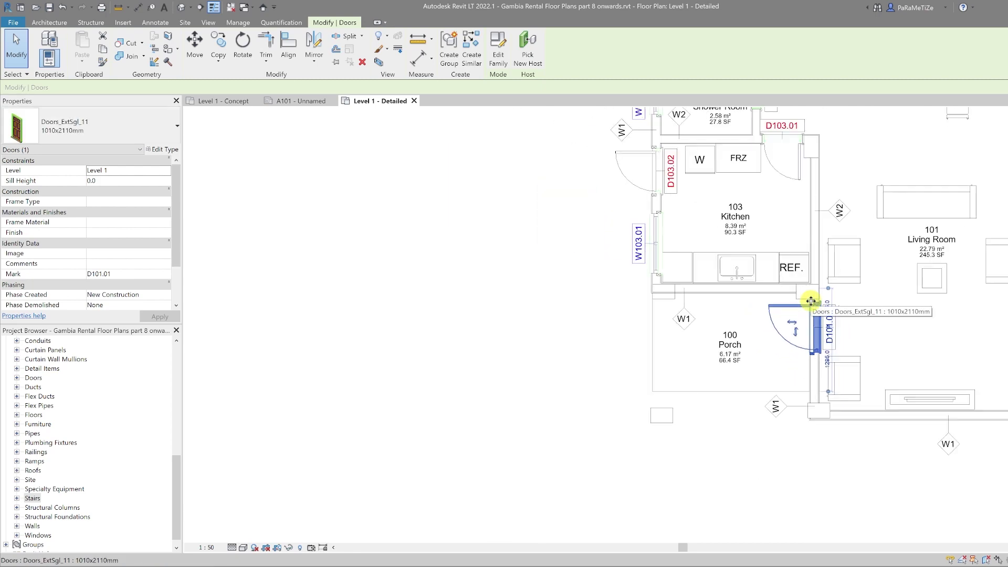
{"action": "key", "text": "Escape"}
{"action": "scroll", "coordinate": [638, 349], "scroll_direction": "up", "scroll_amount": 5}
Align the bottom-right, left and small porch columns to the porch wall's outer face.
{"action": "key", "text": "a"}
{"action": "key", "text": "l"}
{"action": "left_click", "coordinate": [874, 324]}
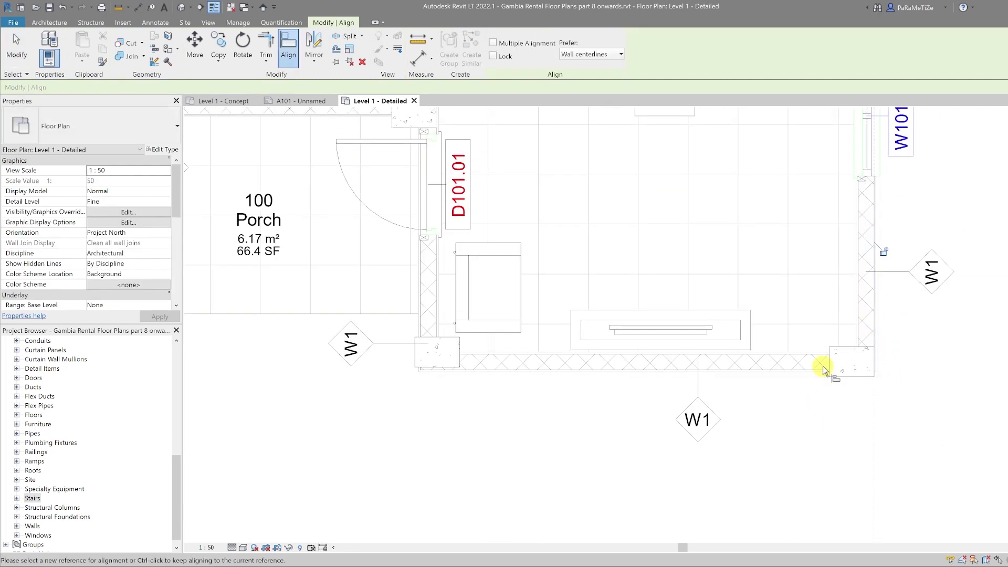
{"action": "left_click", "coordinate": [824, 367]}
{"action": "left_click", "coordinate": [840, 375]}
{"action": "left_click", "coordinate": [485, 370]}
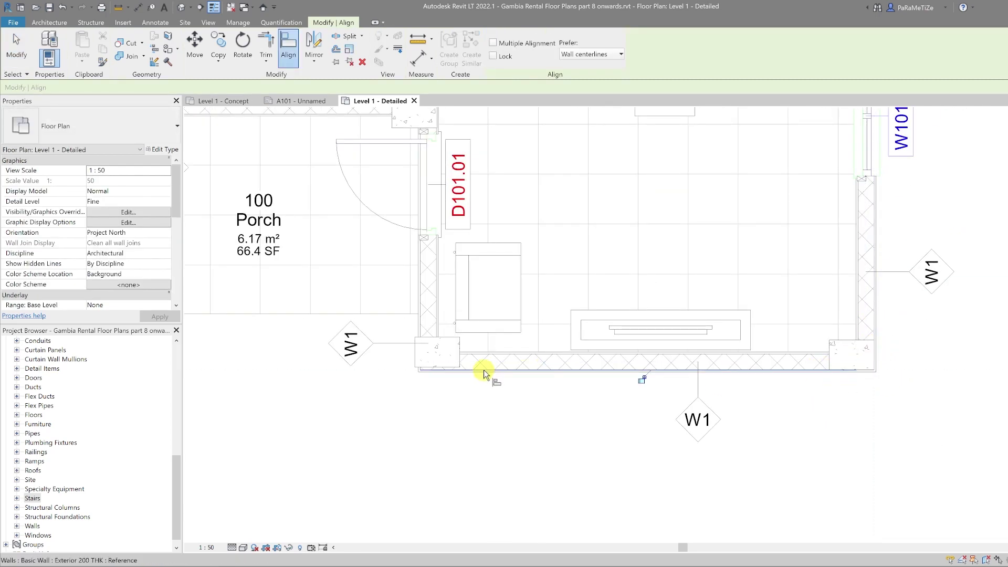
{"action": "left_click", "coordinate": [451, 366]}
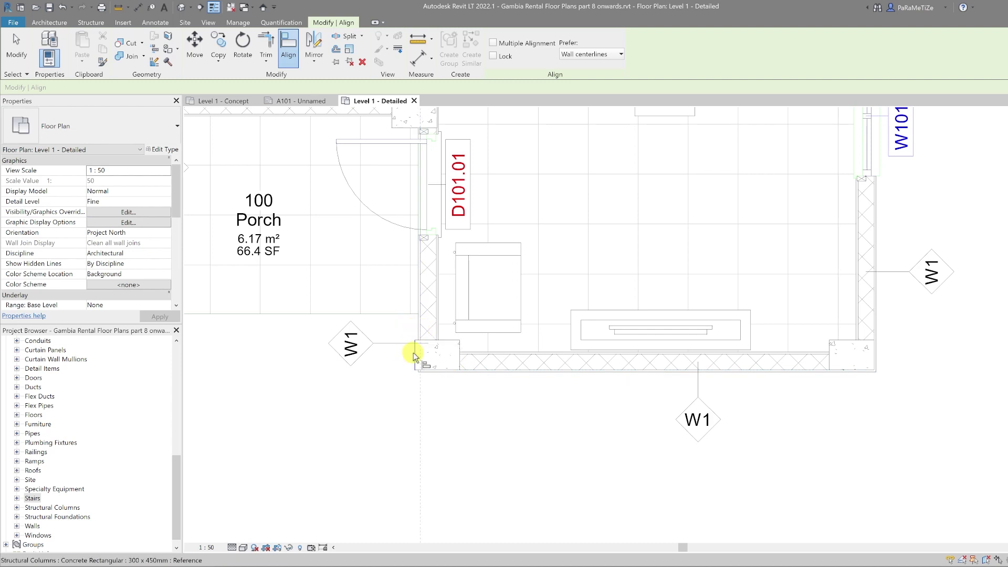
{"action": "scroll", "coordinate": [415, 357], "scroll_direction": "down", "scroll_amount": 2}
{"action": "middle_click_drag", "start_coordinate": [415, 357], "coordinate": [549, 374]}
{"action": "left_click", "coordinate": [384, 353]}
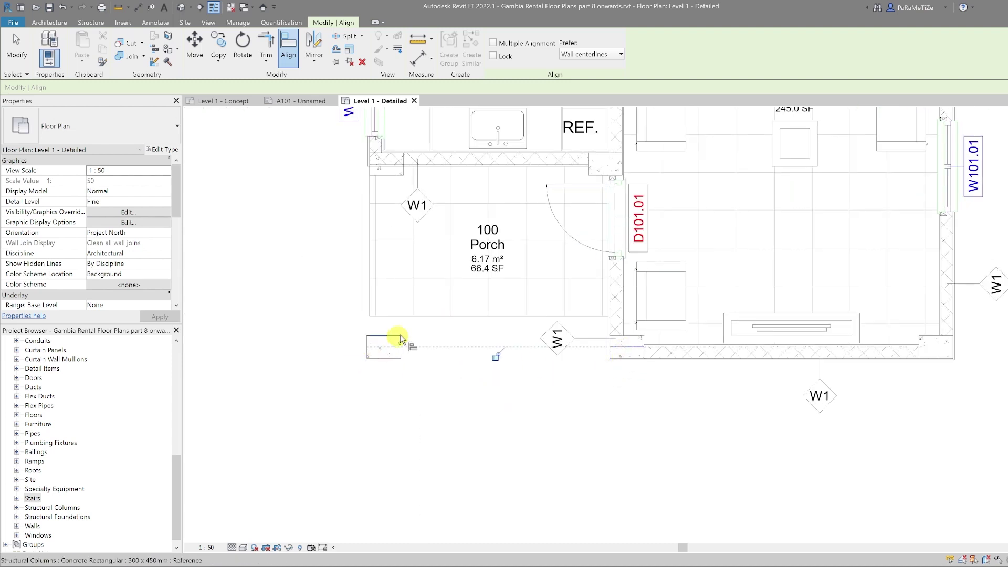
Join the top-left, top-wall and top-right columns with their walls using JG.
{"action": "scroll", "coordinate": [430, 388], "scroll_direction": "down", "scroll_amount": 4}
{"action": "key", "text": "Escape"}
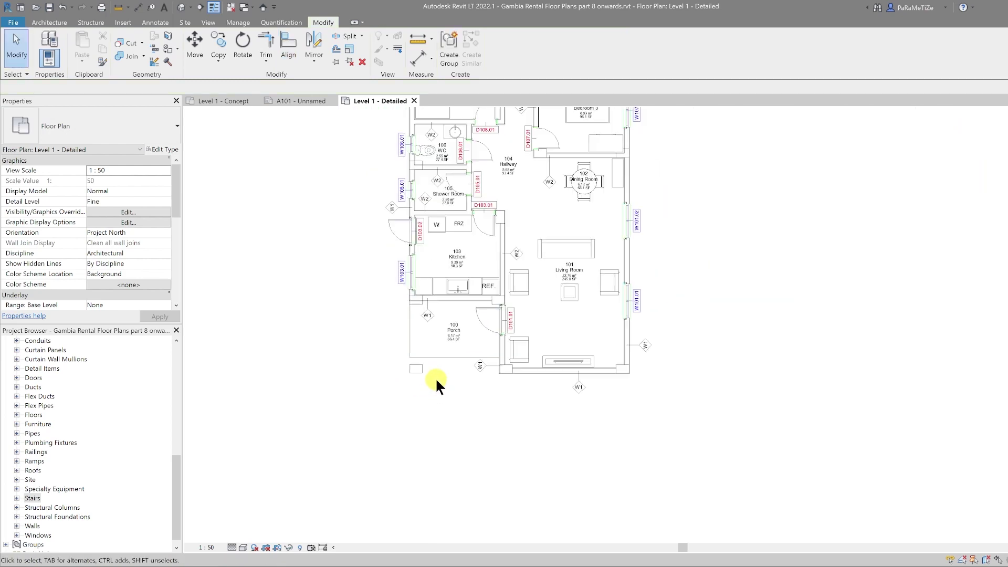
{"action": "scroll", "coordinate": [484, 225], "scroll_direction": "up", "scroll_amount": 5}
{"action": "key", "text": "j"}
{"action": "key", "text": "g"}
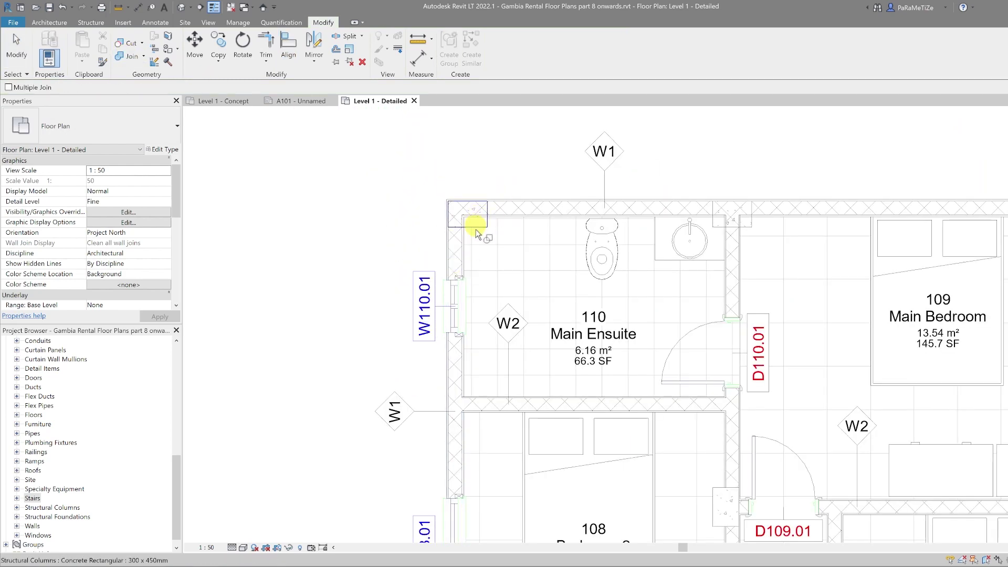
{"action": "left_click", "coordinate": [475, 226]}
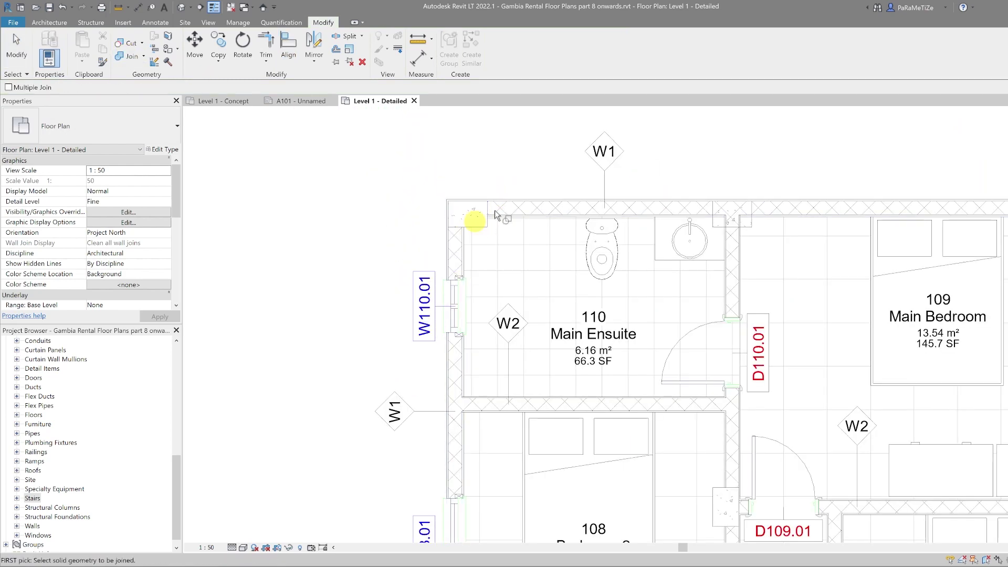
{"action": "middle_click_drag", "start_coordinate": [749, 230], "coordinate": [625, 231]}
{"action": "left_click", "coordinate": [629, 225]}
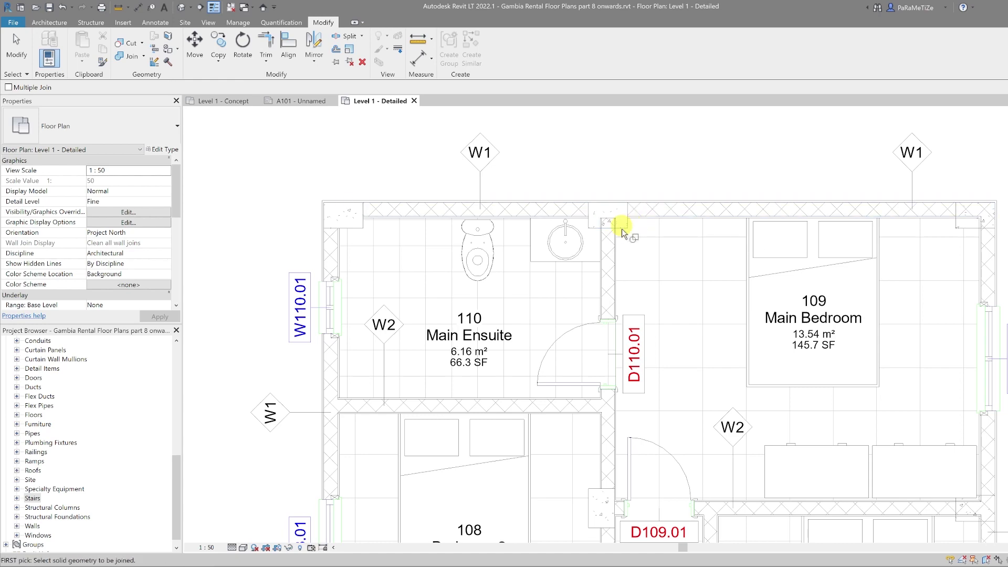
{"action": "middle_click_drag", "start_coordinate": [966, 235], "coordinate": [770, 220]}
{"action": "left_click", "coordinate": [777, 220]}
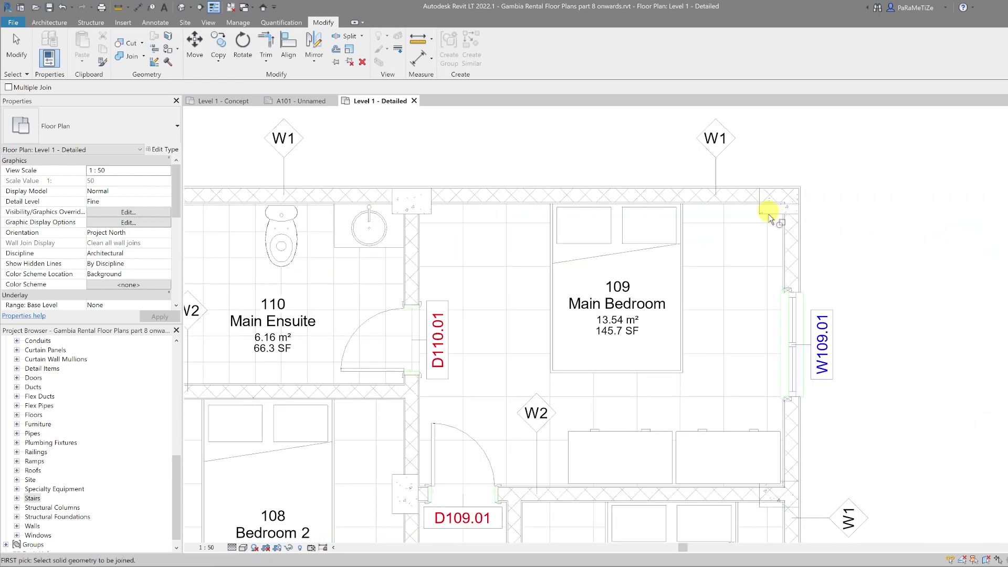
Join the remaining top-right column and the WC-corner column with their adjoining walls.
{"action": "left_click", "coordinate": [764, 210]}
{"action": "scroll", "coordinate": [743, 225], "scroll_direction": "down", "scroll_amount": 4}
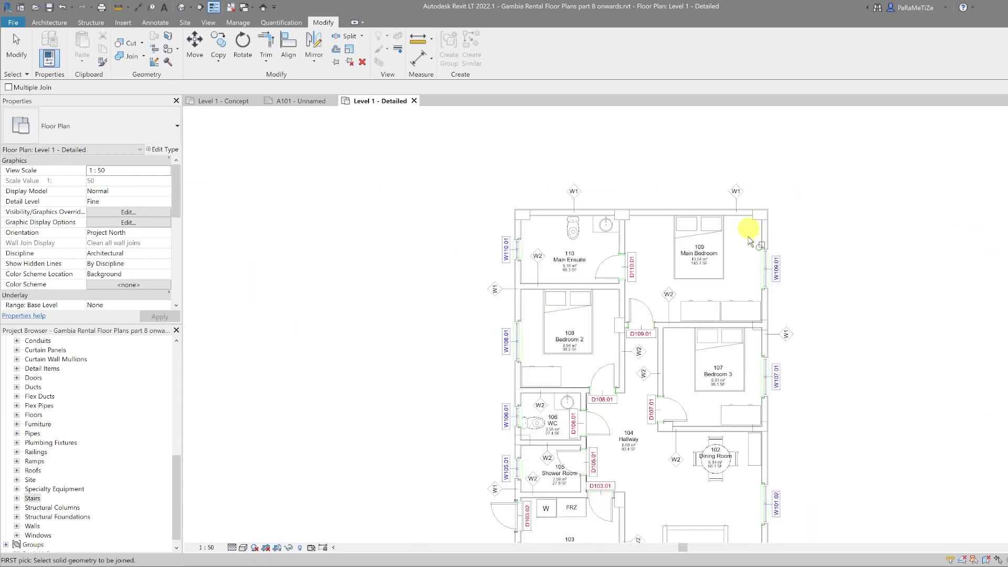
{"action": "scroll", "coordinate": [762, 261], "scroll_direction": "up", "scroll_amount": 3}
{"action": "scroll", "coordinate": [762, 261], "scroll_direction": "up", "scroll_amount": 2}
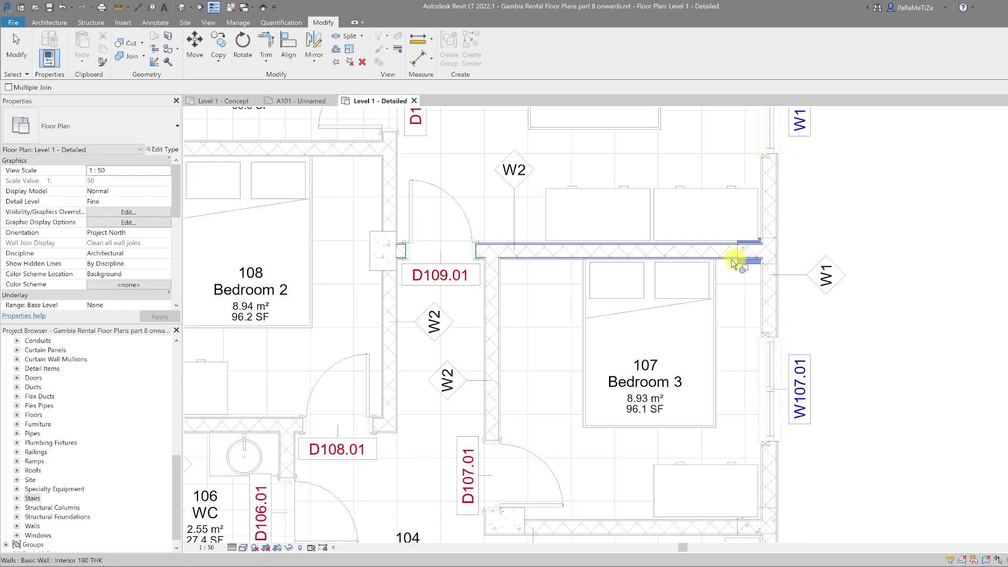
{"action": "left_click", "coordinate": [738, 265]}
{"action": "scroll", "coordinate": [741, 268], "scroll_direction": "down", "scroll_amount": 4}
{"action": "scroll", "coordinate": [580, 262], "scroll_direction": "up", "scroll_amount": 3}
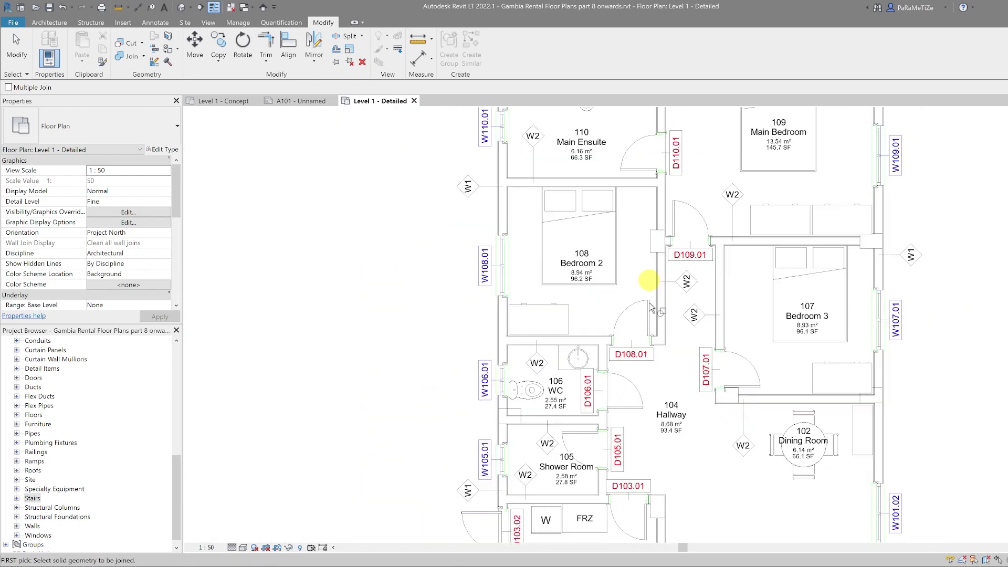
{"action": "scroll", "coordinate": [512, 294], "scroll_direction": "up", "scroll_amount": 1}
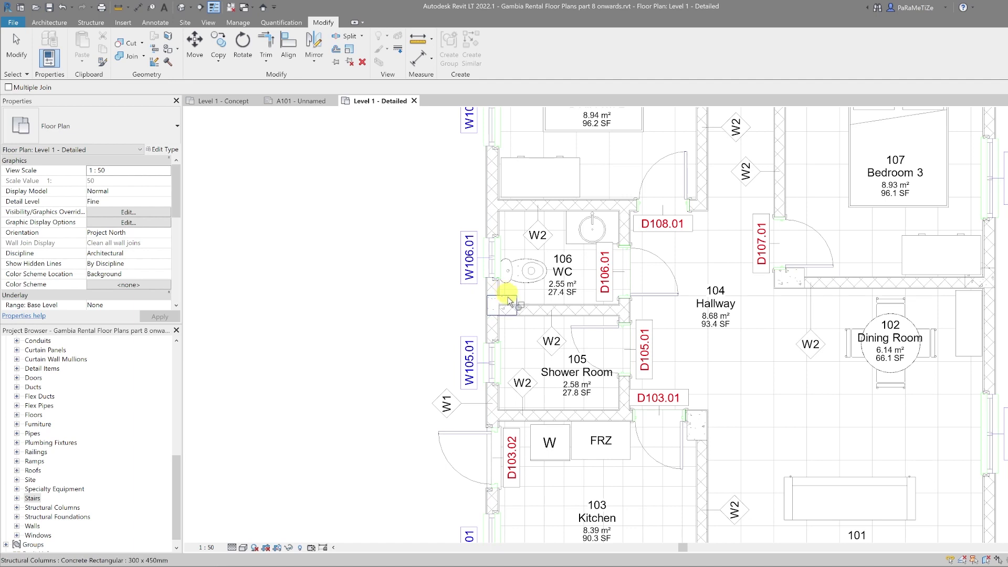
{"action": "left_click", "coordinate": [508, 301]}
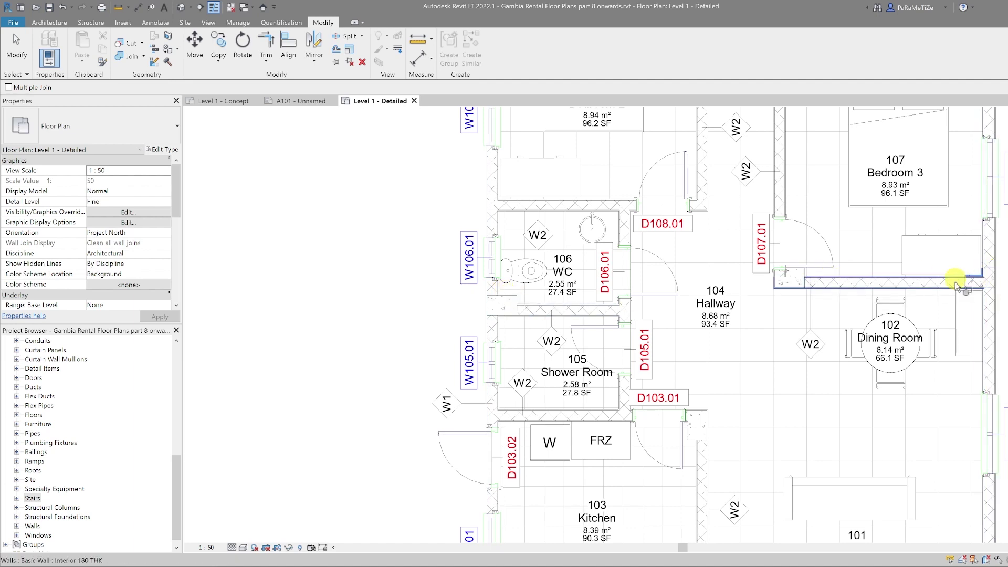
Move door D107.01 slightly up along its wall.
{"action": "key", "text": "Escape"}
{"action": "left_click", "coordinate": [822, 265]}
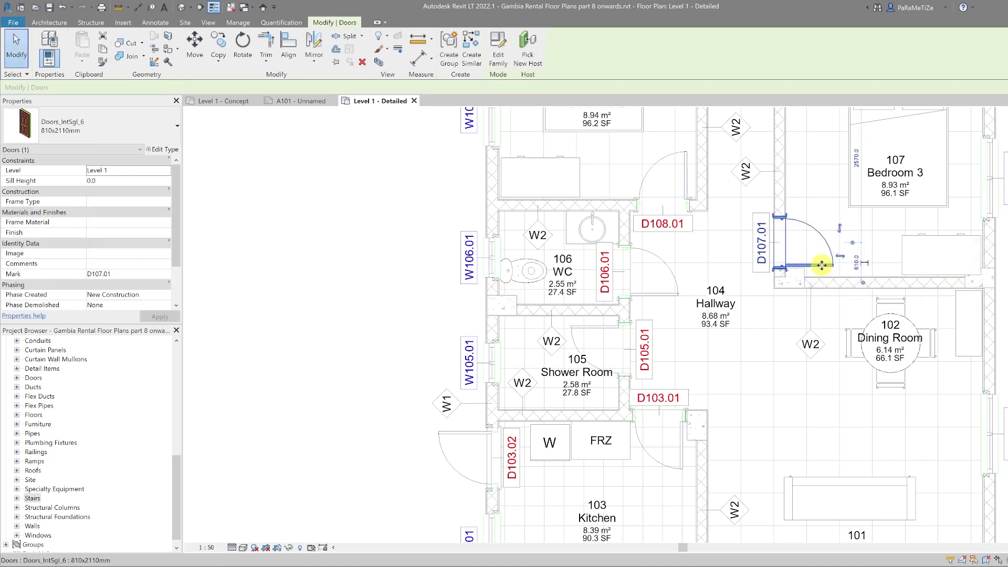
{"action": "left_click_drag", "start_coordinate": [822, 265], "coordinate": [822, 256]}
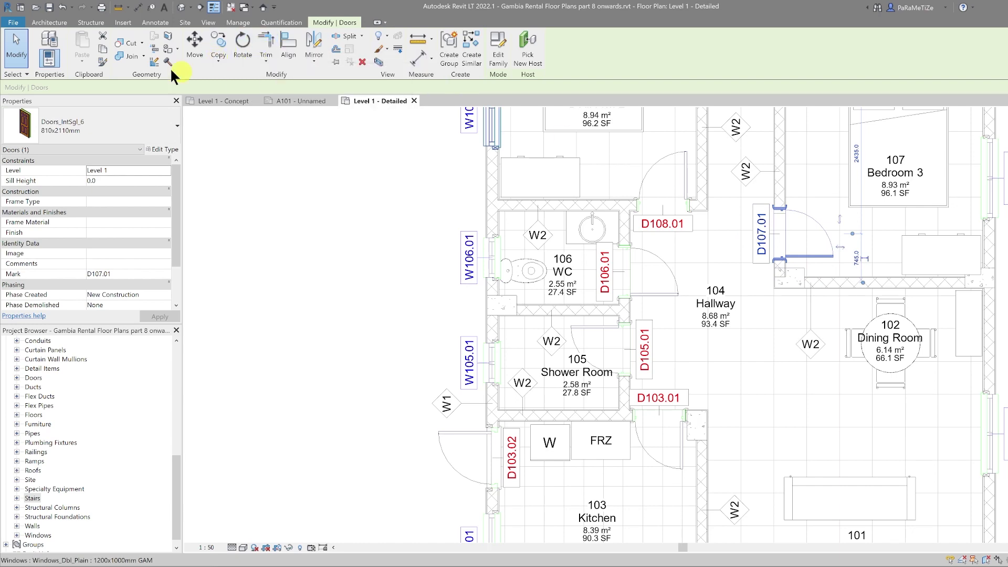
Join the Kitchen–Porch left corner column with its adjoining wall.
{"action": "left_click", "coordinate": [128, 56]}
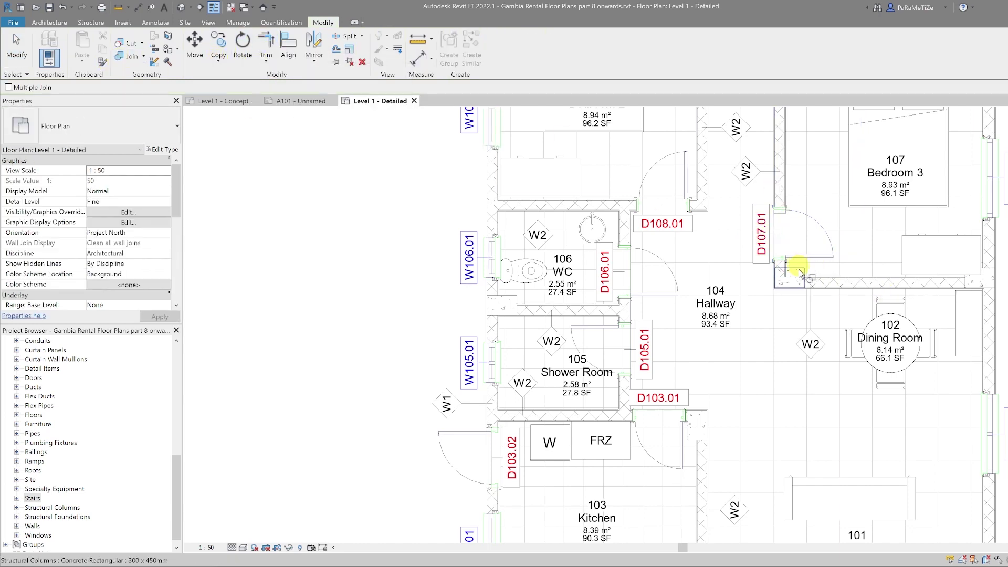
{"action": "scroll", "coordinate": [862, 342], "scroll_direction": "down", "scroll_amount": 4}
{"action": "scroll", "coordinate": [614, 318], "scroll_direction": "up", "scroll_amount": 5}
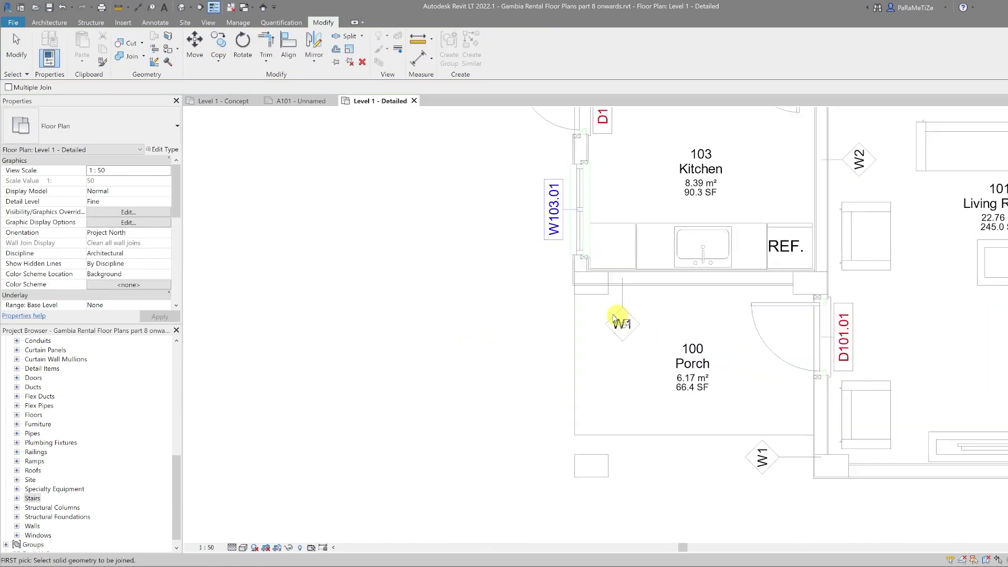
{"action": "left_click", "coordinate": [580, 262]}
{"action": "scroll", "coordinate": [554, 311], "scroll_direction": "down", "scroll_amount": 4}
{"action": "key", "text": "Escape"}
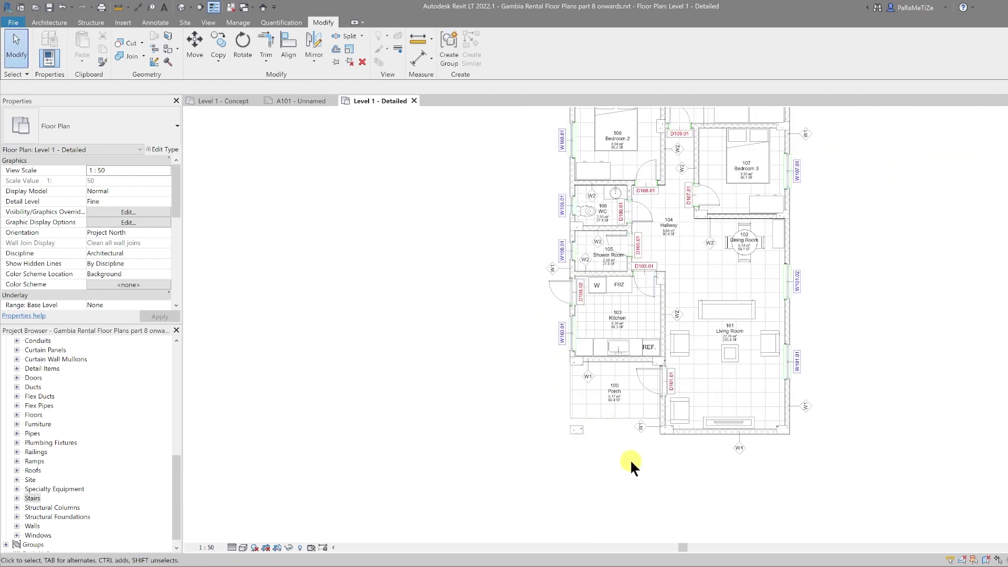
Shift the Bedroom 3 wardrobe slightly left and bring the whole floor plan back into view.
{"action": "left_click", "coordinate": [756, 203]}
{"action": "left_click_drag", "start_coordinate": [756, 203], "coordinate": [747, 204]}
{"action": "left_click", "coordinate": [834, 241]}
{"action": "middle_click_drag", "start_coordinate": [834, 241], "coordinate": [821, 338]}
{"action": "scroll", "coordinate": [861, 334], "scroll_direction": "down", "scroll_amount": 1}
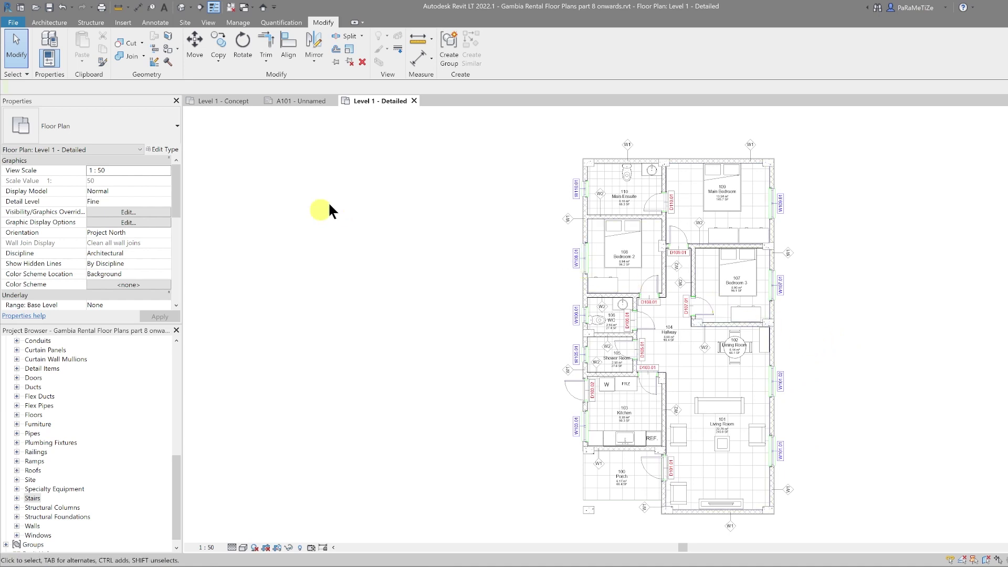
Draw horizontal grid E from the plan's top-left corner along the top wall, then select it.
{"action": "left_click", "coordinate": [50, 24]}
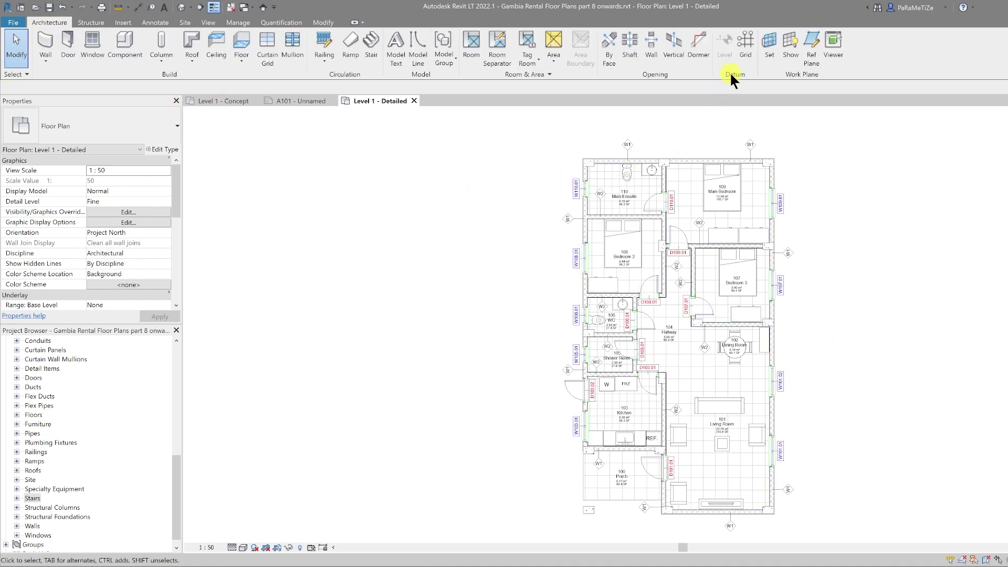
{"action": "left_click", "coordinate": [744, 40]}
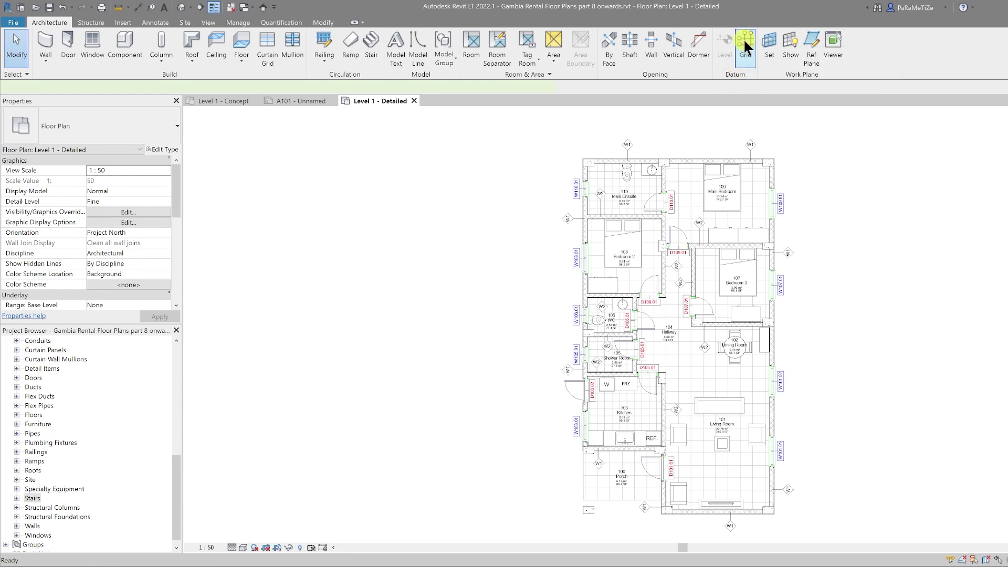
{"action": "scroll", "coordinate": [560, 167], "scroll_direction": "up", "scroll_amount": 4}
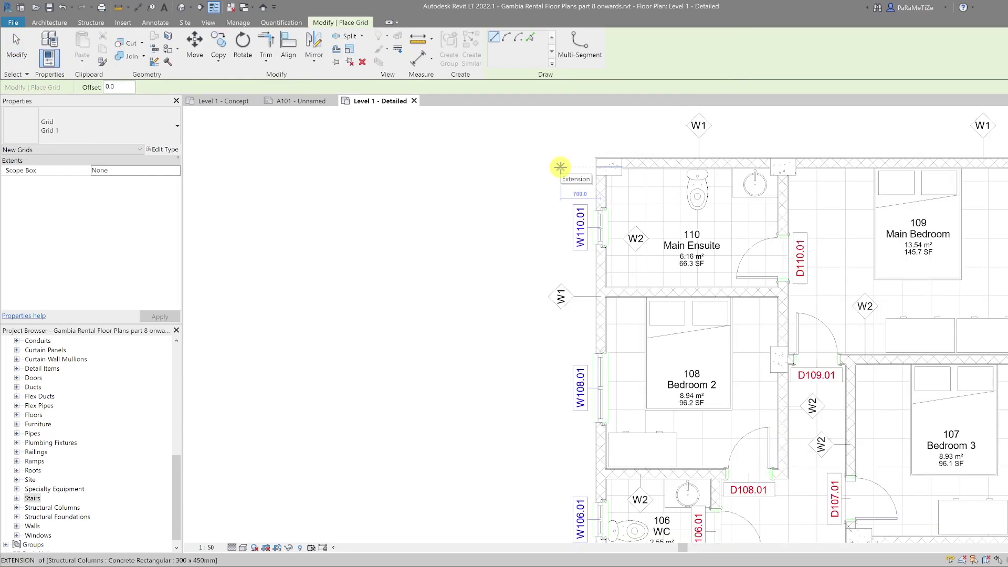
{"action": "left_click", "coordinate": [560, 168]}
{"action": "scroll", "coordinate": [562, 164], "scroll_direction": "down", "scroll_amount": 3}
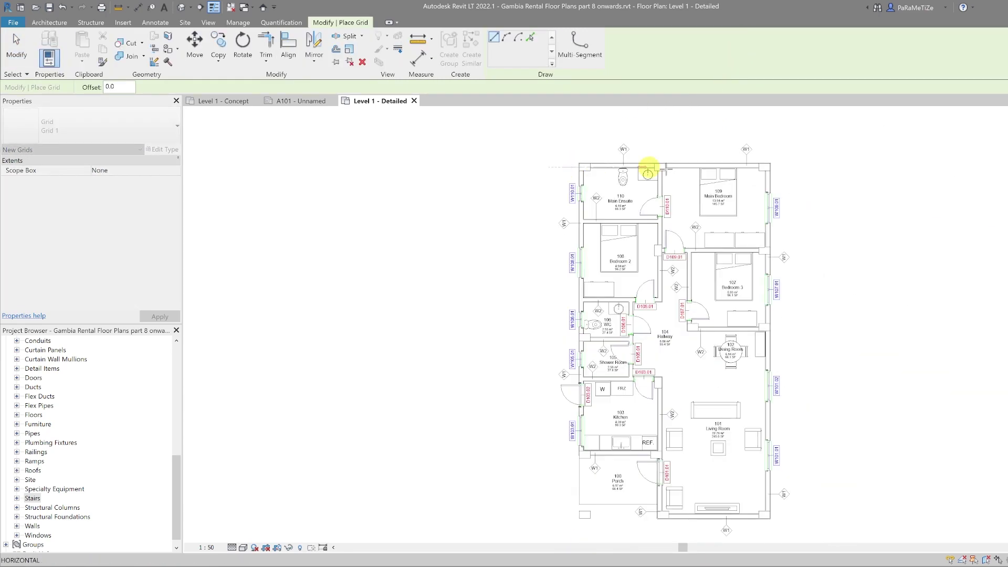
{"action": "left_click", "coordinate": [796, 165]}
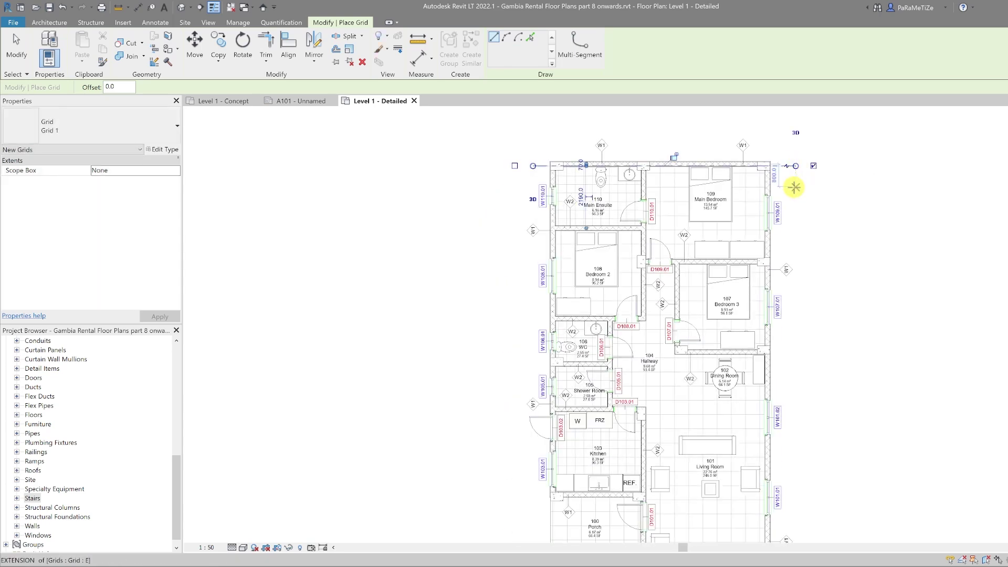
{"action": "key", "text": "Escape"}
{"action": "key", "text": "Escape"}
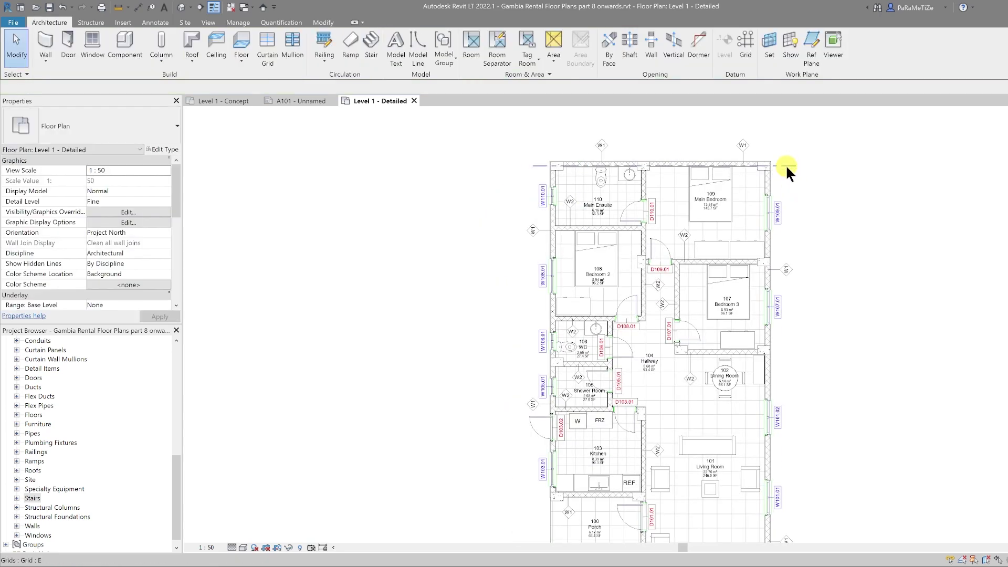
{"action": "left_click", "coordinate": [786, 165]}
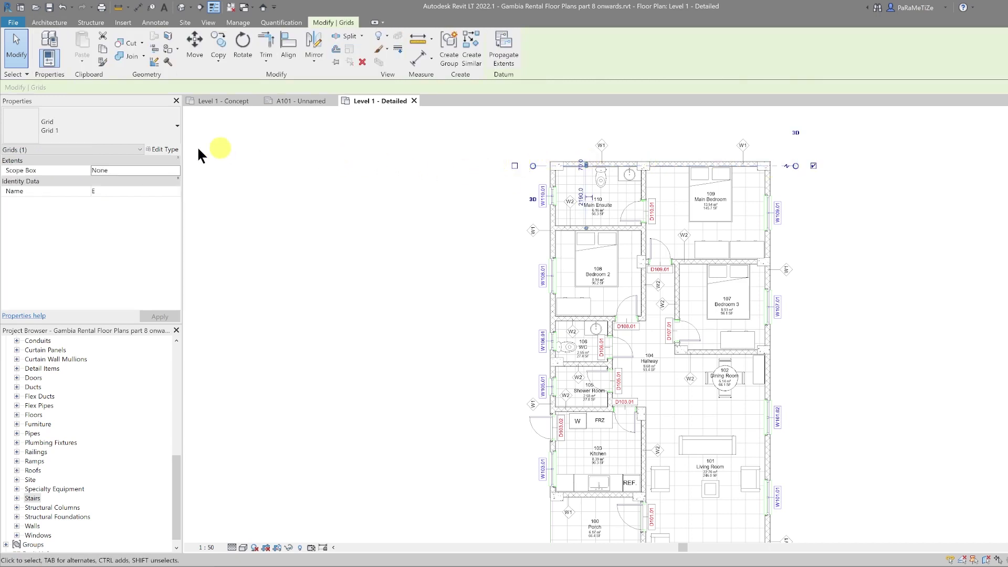
Check the grid type's available head Symbol options, then close Type Properties and deselect.
{"action": "left_click", "coordinate": [164, 148]}
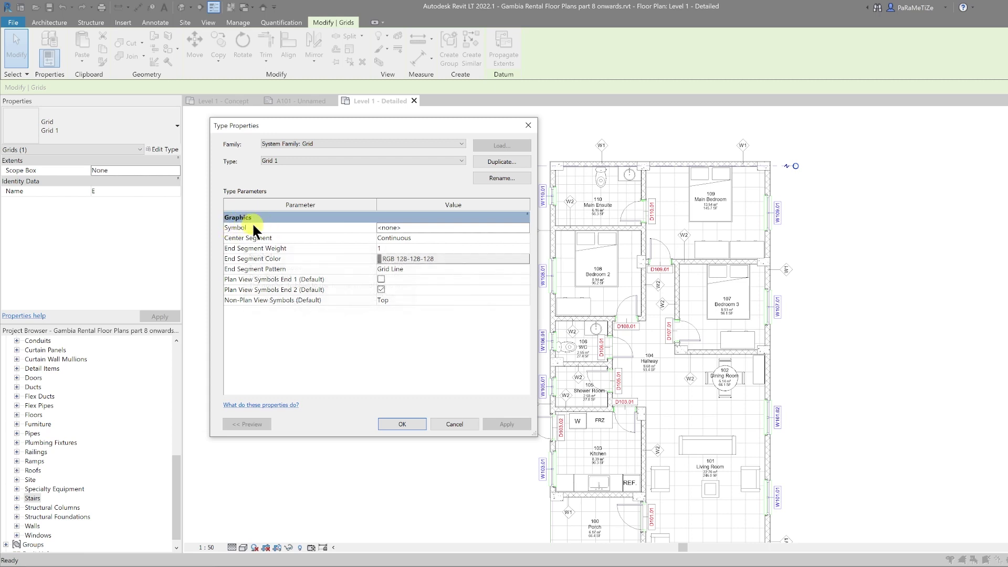
{"action": "left_click", "coordinate": [523, 225]}
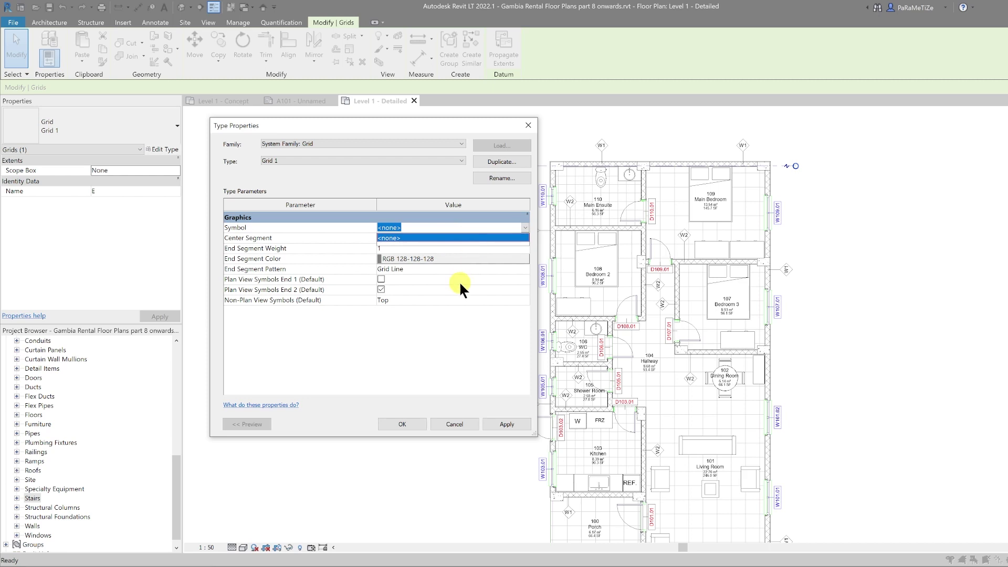
{"action": "left_click", "coordinate": [394, 420]}
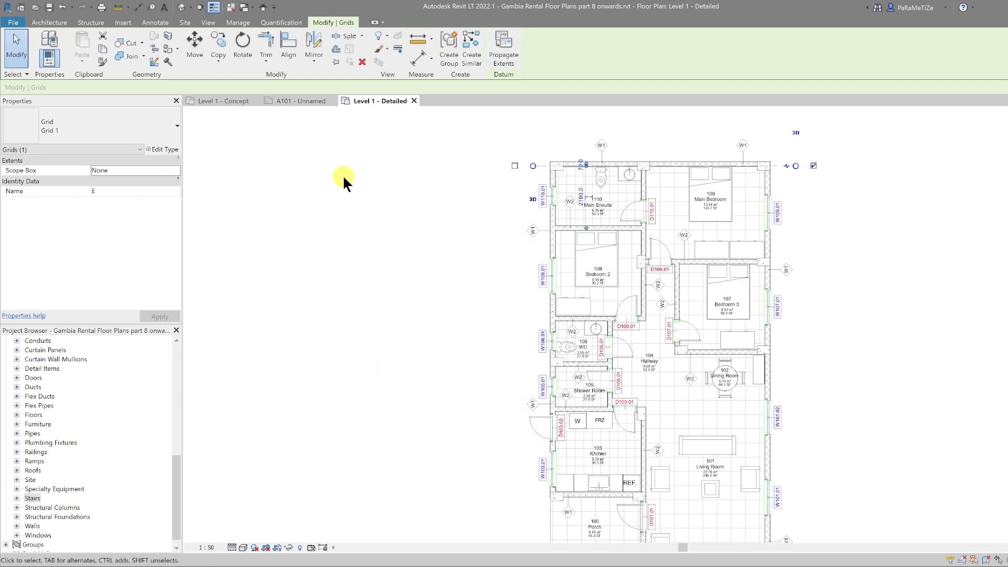
{"action": "left_click", "coordinate": [347, 179]}
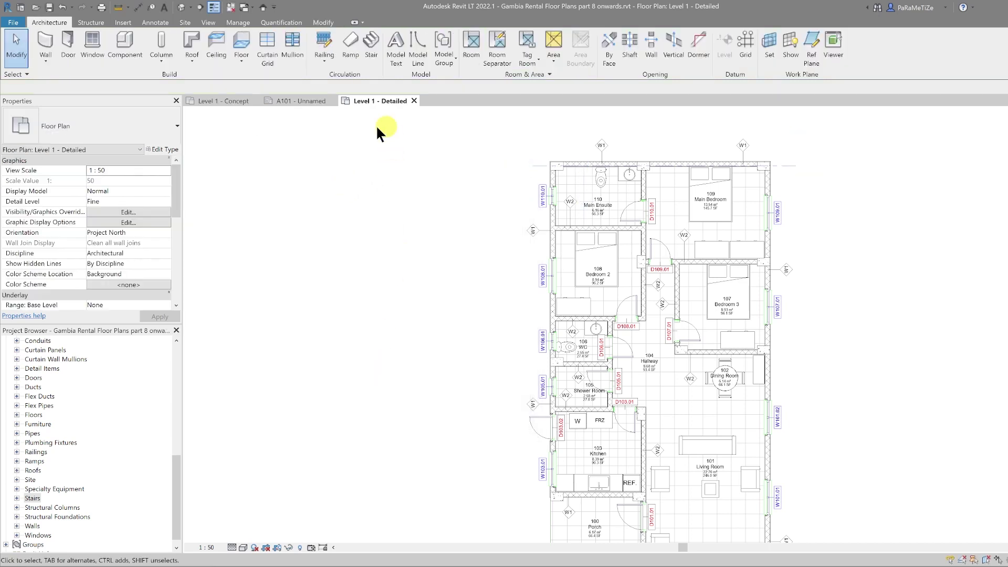
Load Anno_Grid_Head_Circle.rfa from the Annotations > Architectural family library.
{"action": "left_click", "coordinate": [130, 20]}
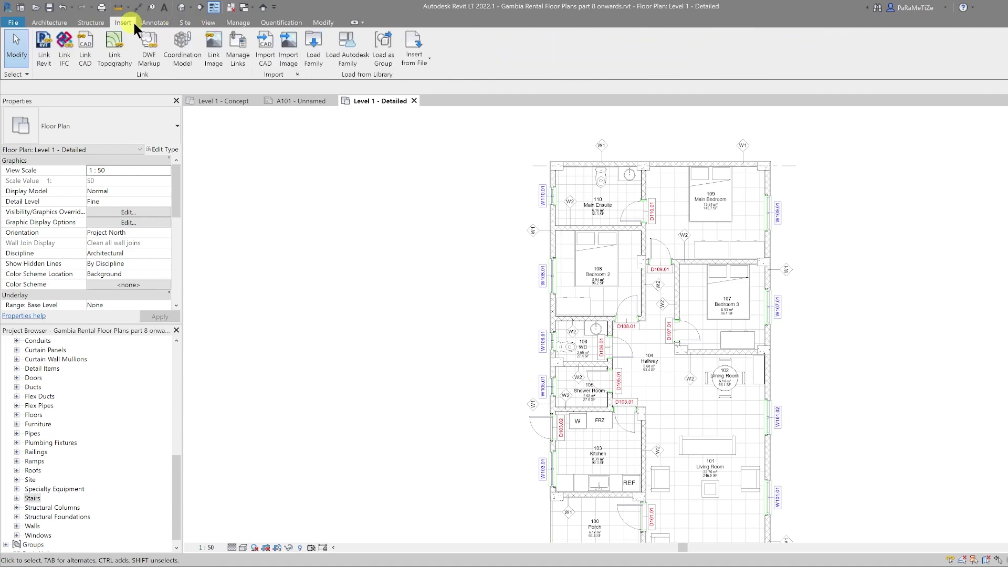
{"action": "left_click", "coordinate": [314, 52]}
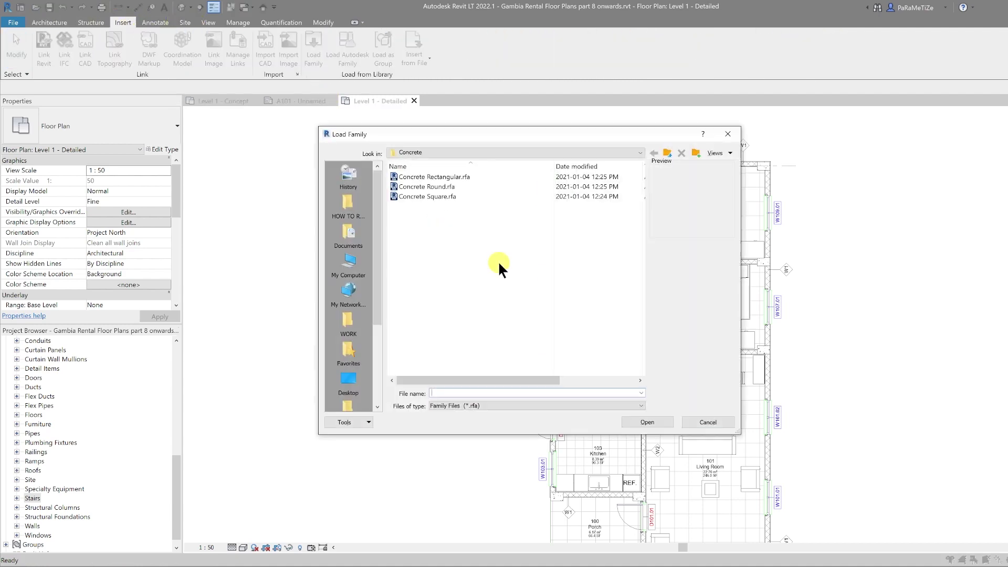
{"action": "left_click", "coordinate": [666, 153]}
{"action": "left_click", "coordinate": [666, 153]}
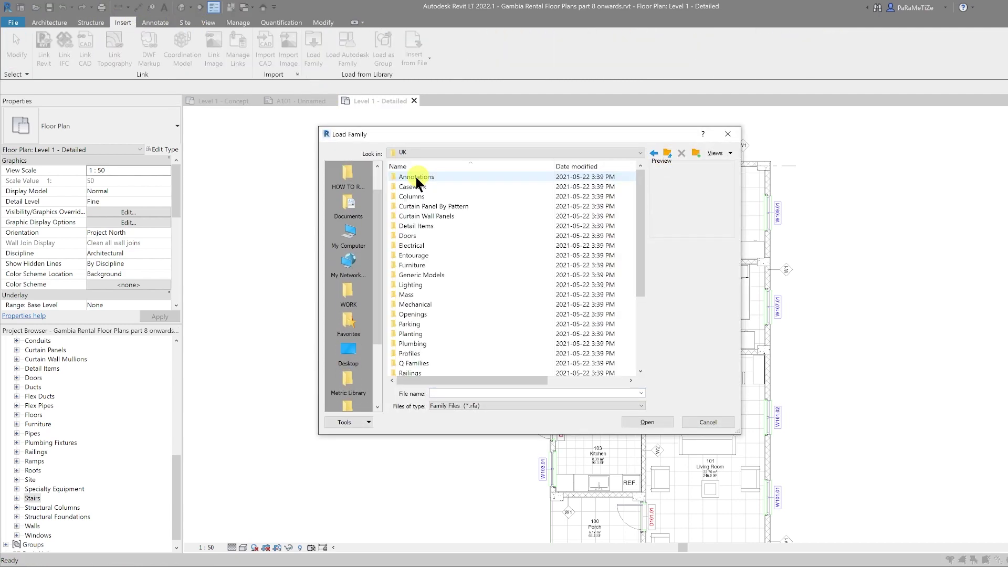
{"action": "double_click", "coordinate": [418, 175]}
{"action": "double_click", "coordinate": [418, 177]}
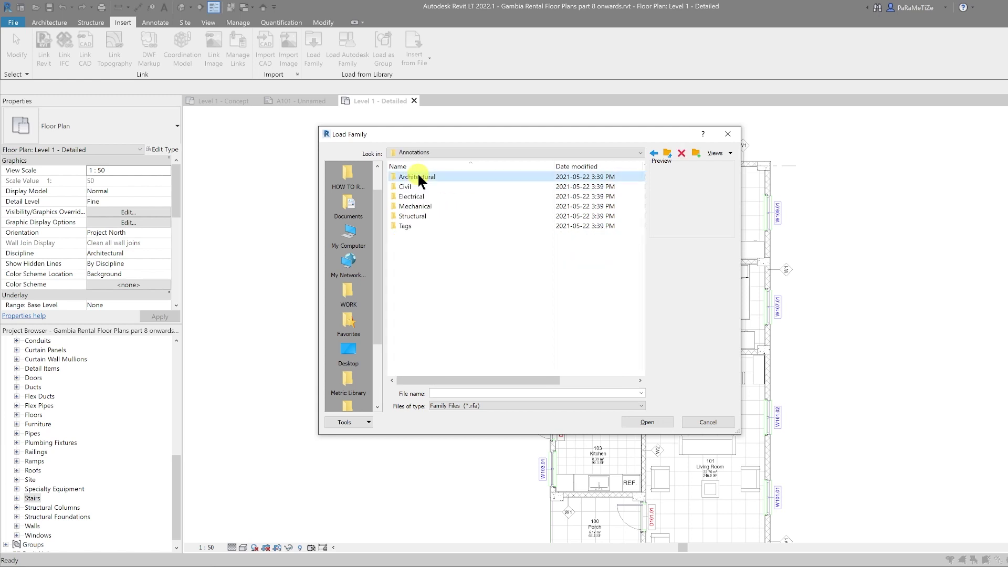
{"action": "left_click", "coordinate": [428, 206]}
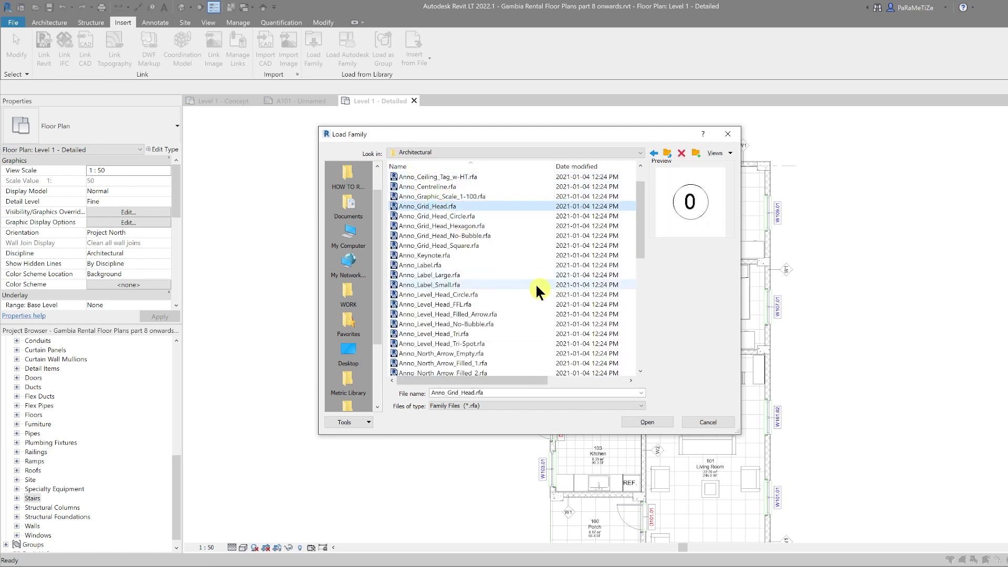
{"action": "left_click", "coordinate": [461, 216]}
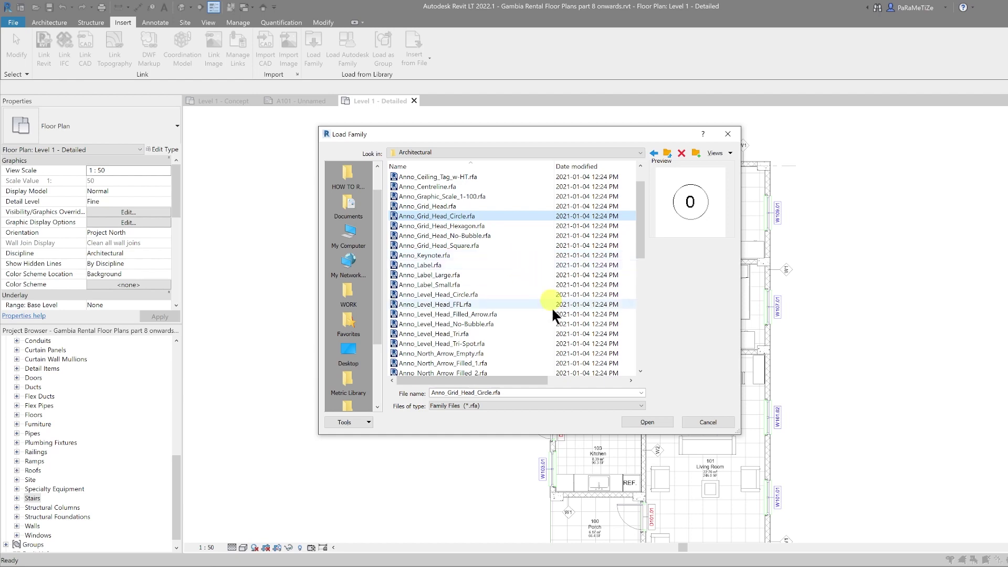
{"action": "left_click", "coordinate": [634, 420]}
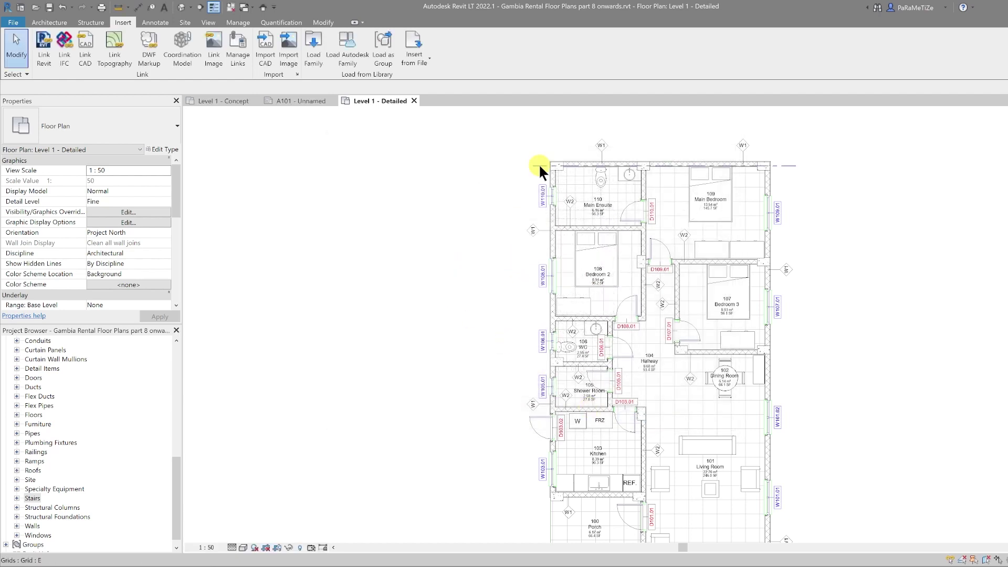
Set grid E's type head Symbol to Anno_Grid_Head_Circle : Standard.
{"action": "left_click", "coordinate": [539, 165]}
{"action": "left_click", "coordinate": [154, 148]}
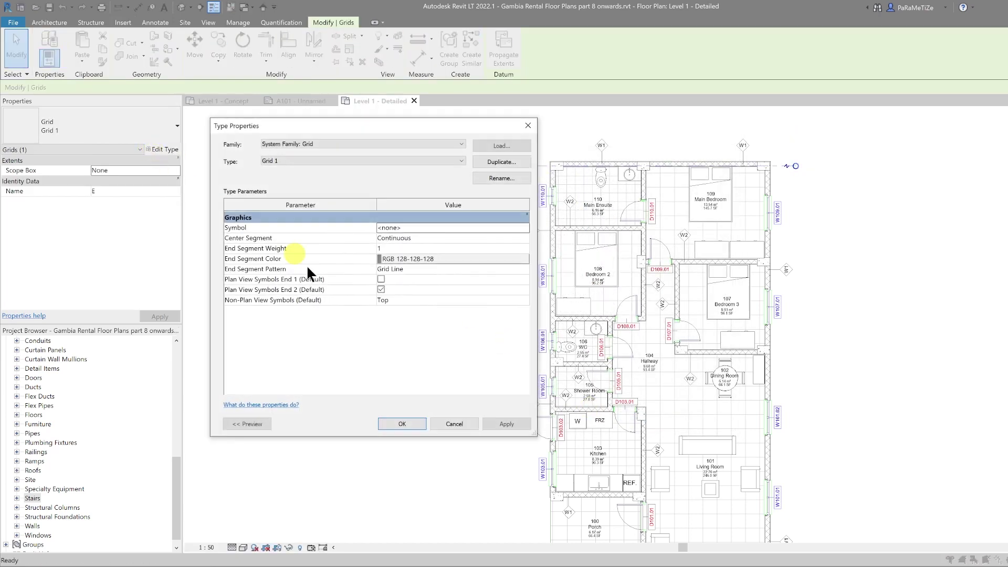
{"action": "left_click", "coordinate": [525, 226]}
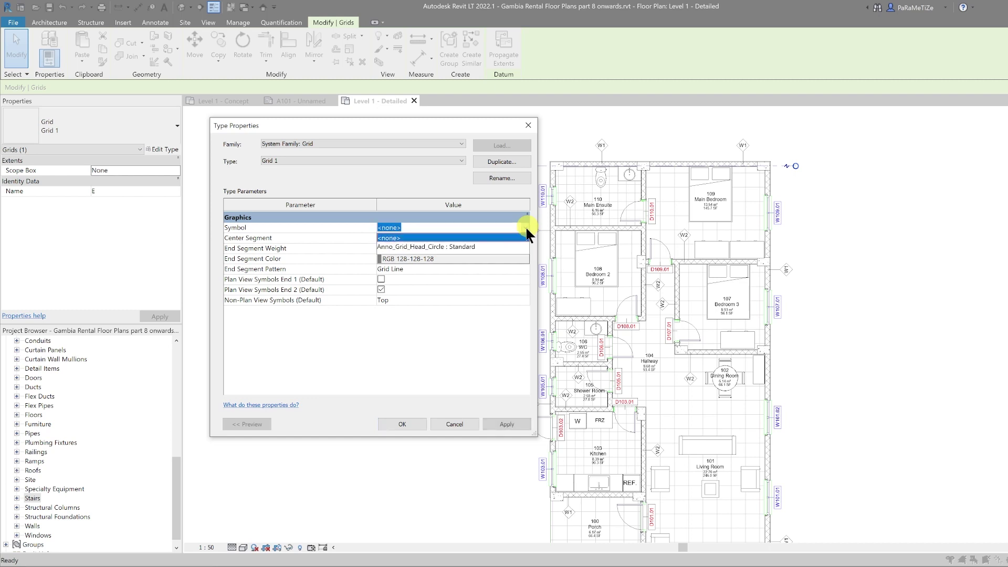
{"action": "left_click", "coordinate": [434, 244]}
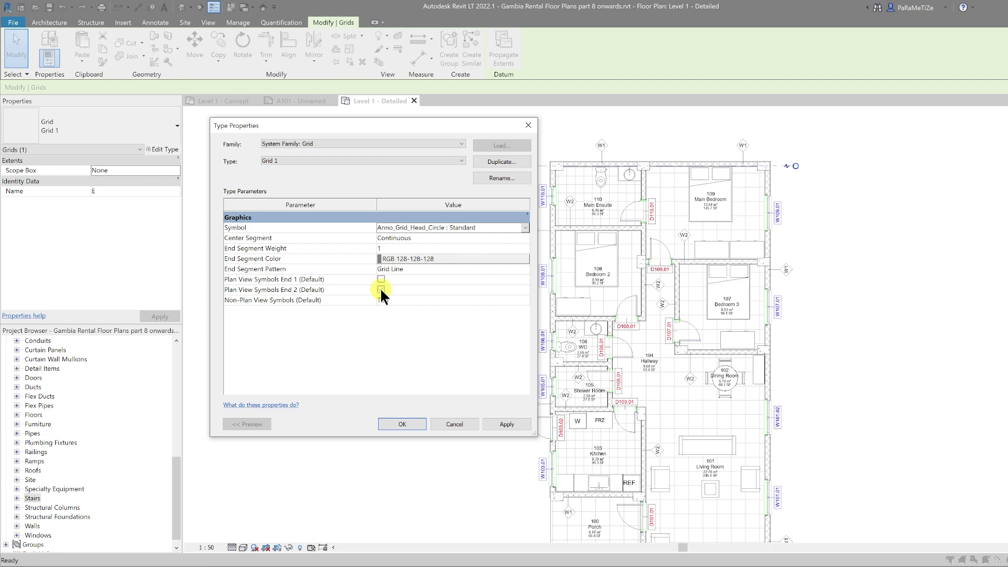
{"action": "left_click", "coordinate": [400, 424]}
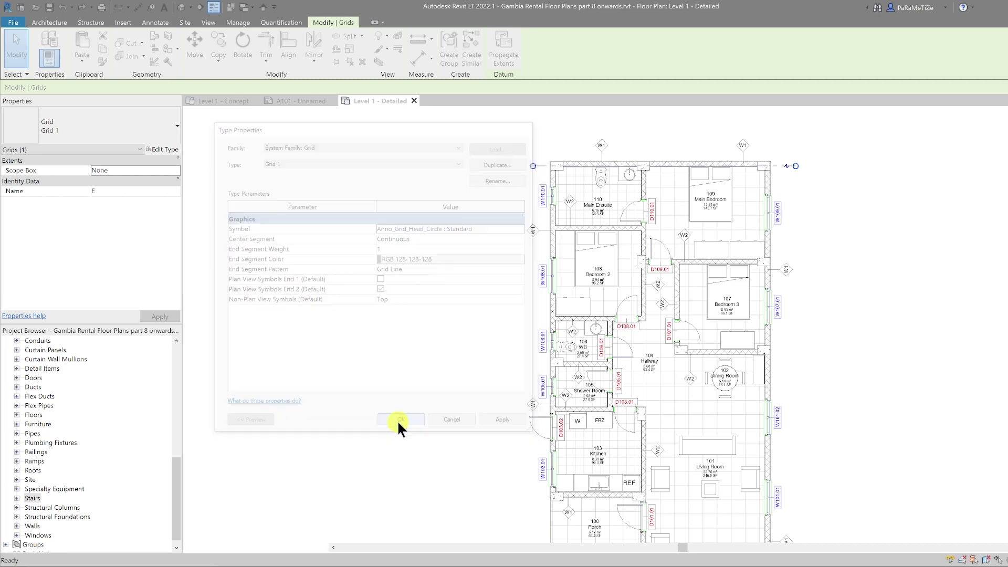
Draw vertical grids F and G left of the plan with Create Similar.
{"action": "left_click", "coordinate": [463, 47]}
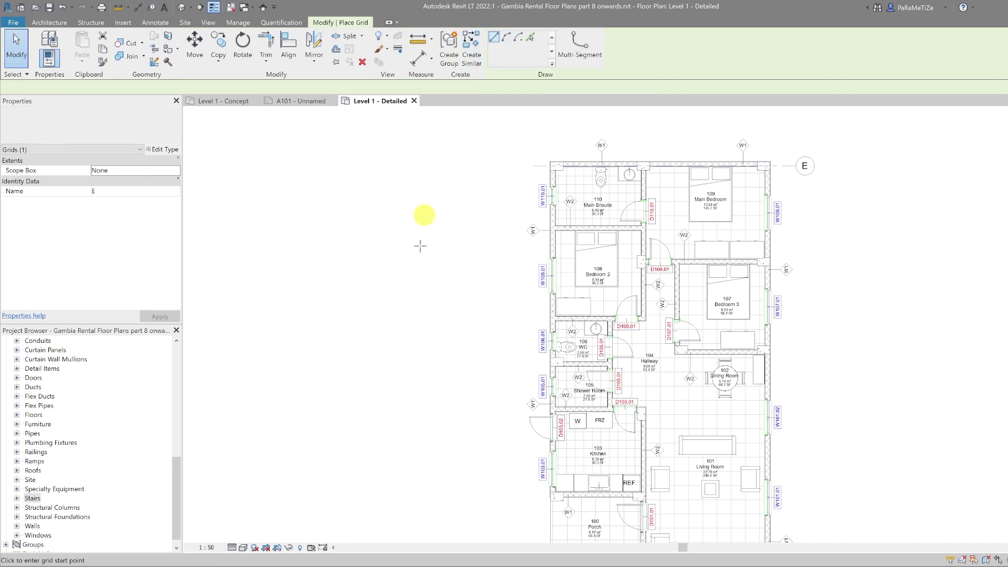
{"action": "left_click", "coordinate": [441, 201]}
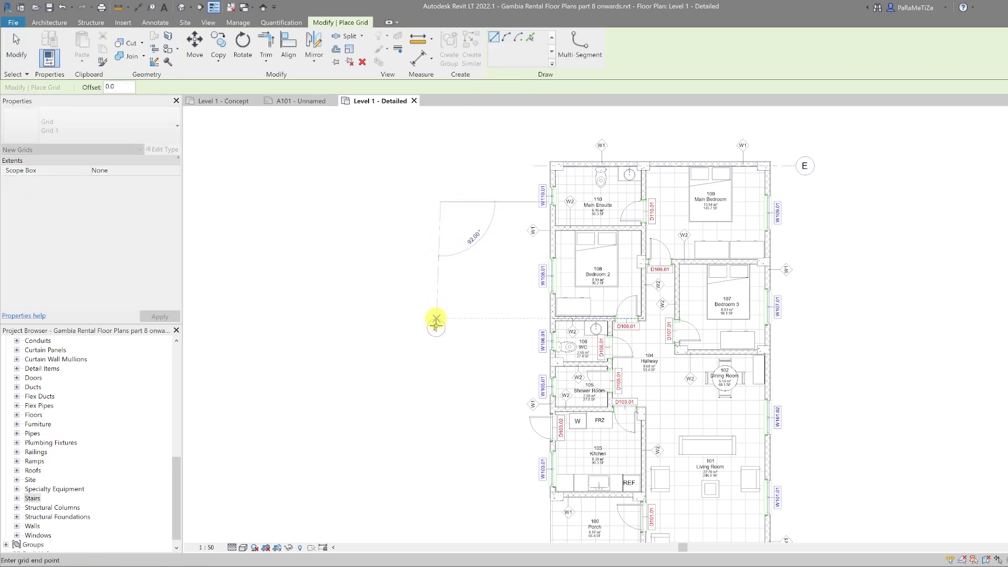
{"action": "left_click", "coordinate": [440, 379]}
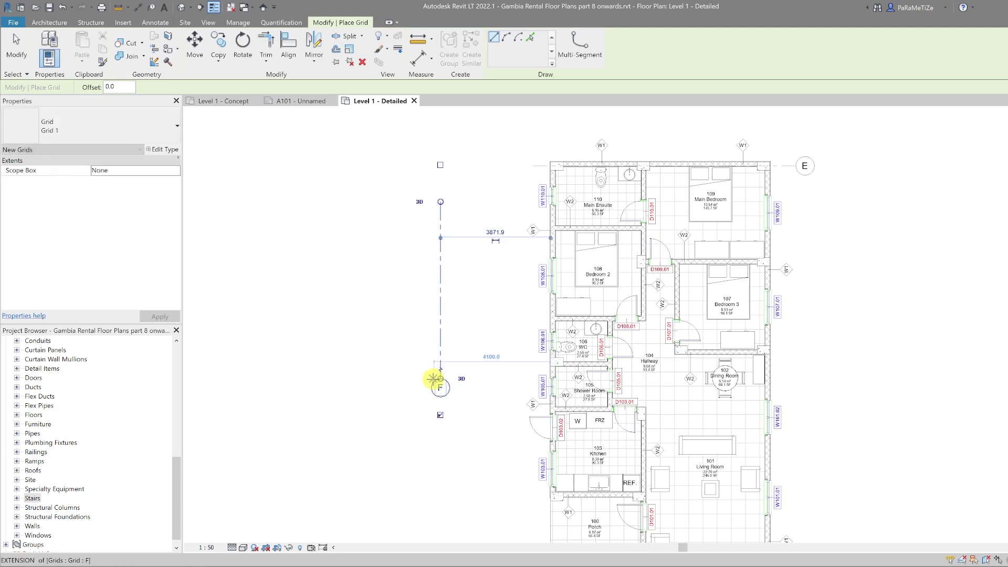
{"action": "left_click", "coordinate": [406, 379]}
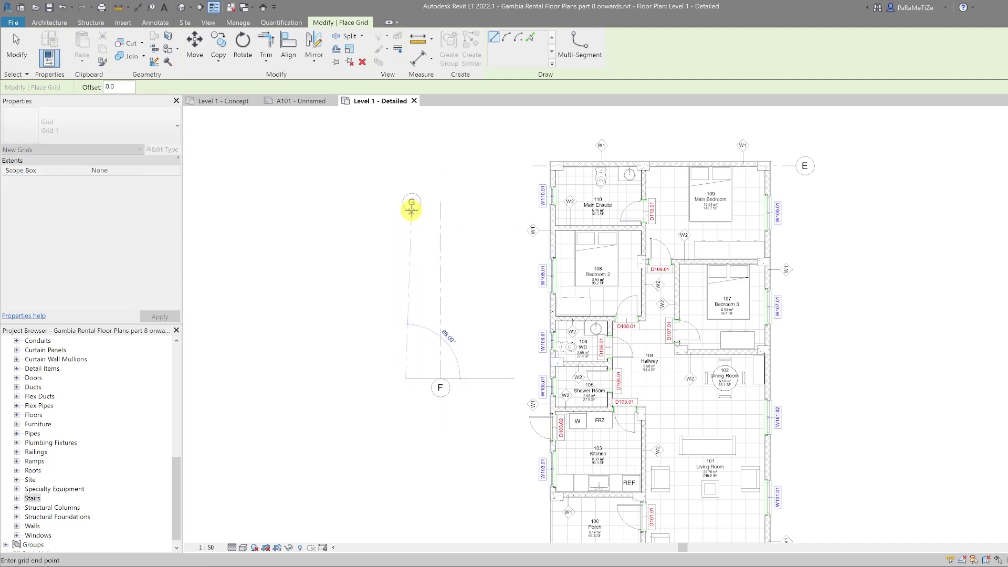
{"action": "left_click", "coordinate": [410, 198]}
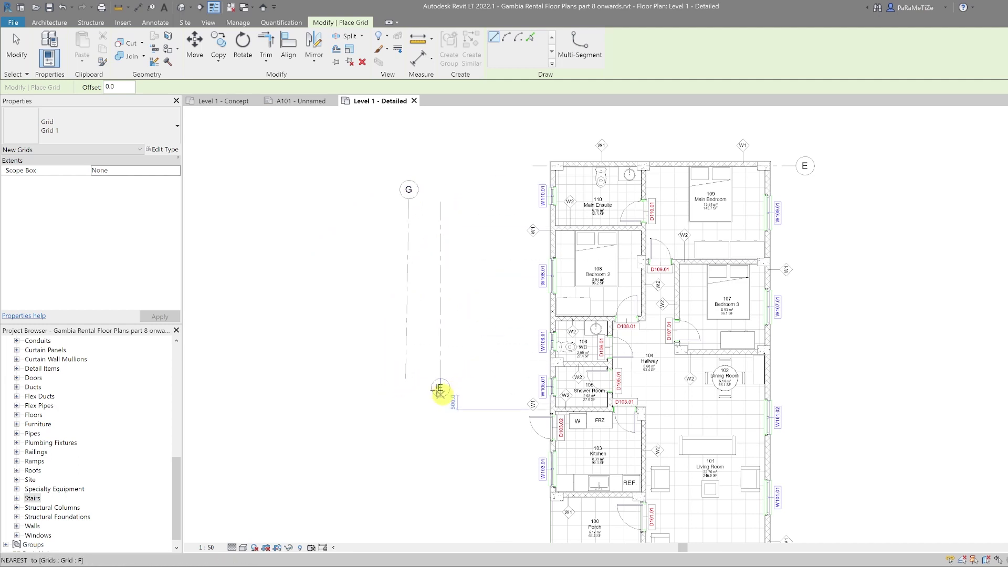
Enable Plan View Symbols End 1 on the grid type, then draw vertical grids H and I.
{"action": "left_click", "coordinate": [166, 149]}
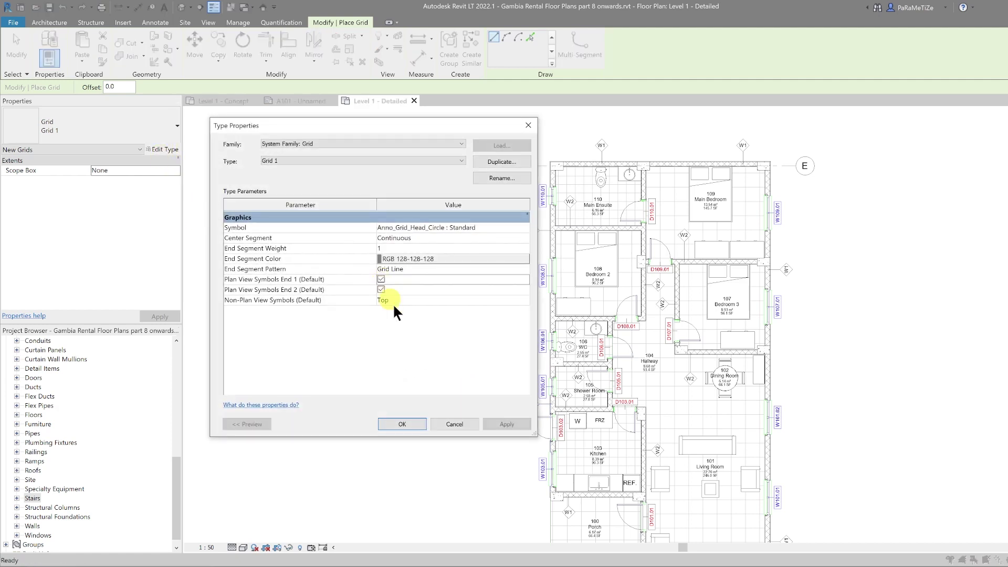
{"action": "left_click", "coordinate": [403, 424]}
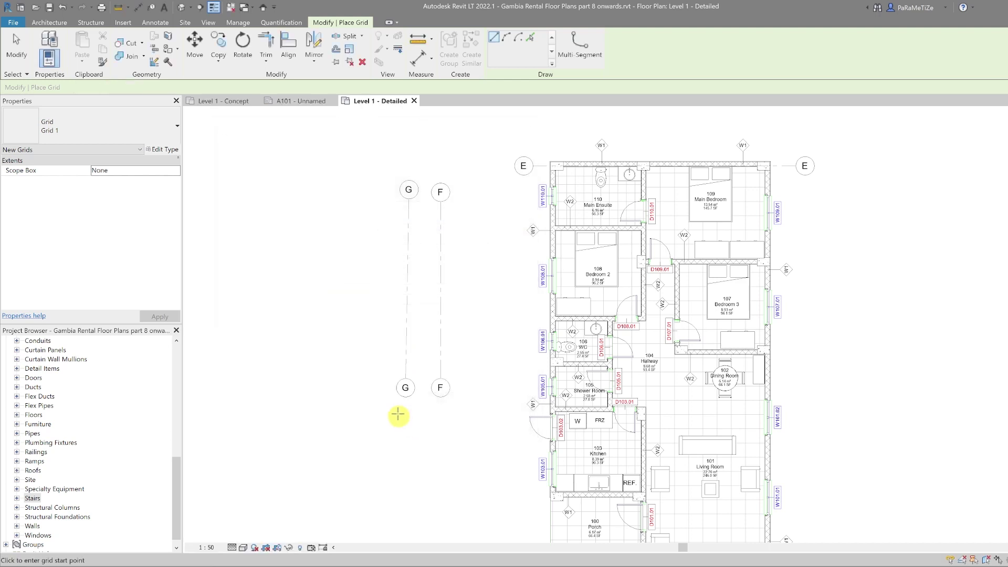
{"action": "left_click", "coordinate": [352, 183]}
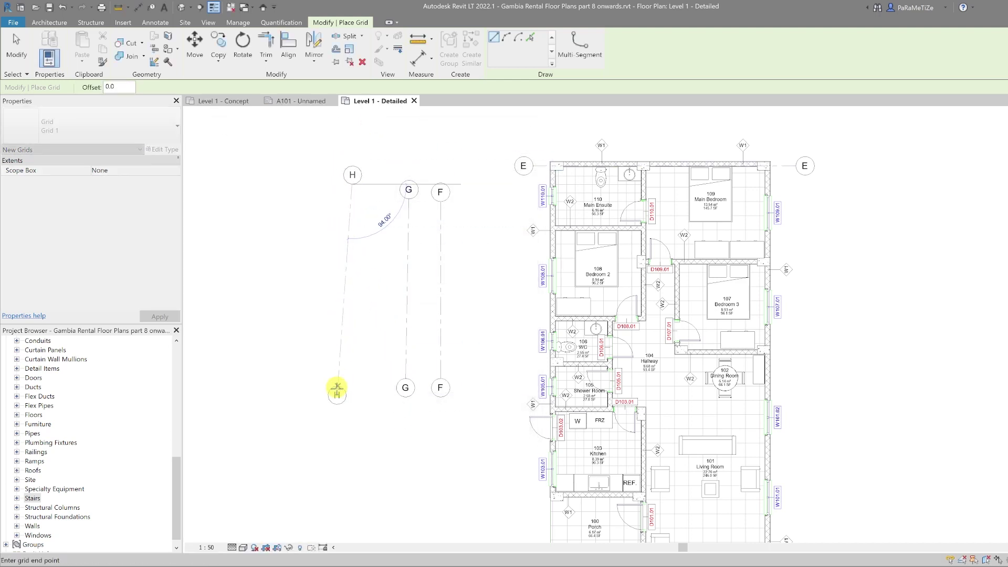
{"action": "left_click", "coordinate": [340, 397]}
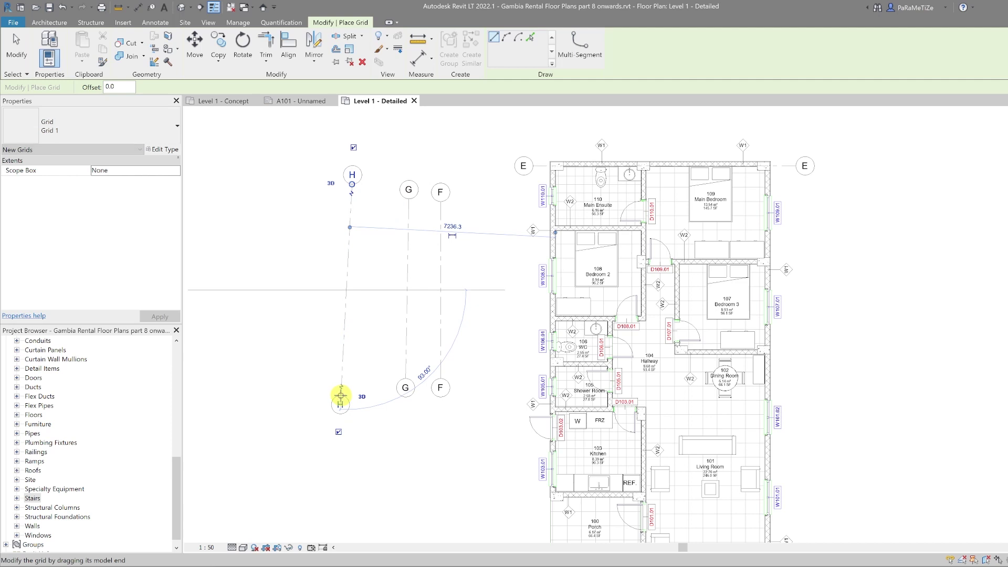
{"action": "left_click", "coordinate": [288, 402]}
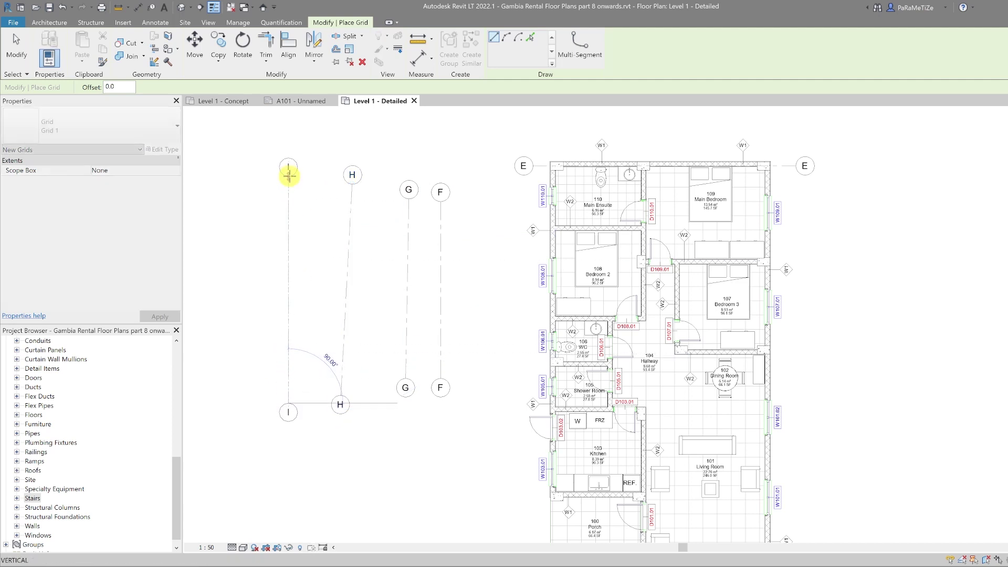
{"action": "left_click", "coordinate": [289, 176]}
{"action": "key", "text": "Escape"}
{"action": "key", "text": "Escape"}
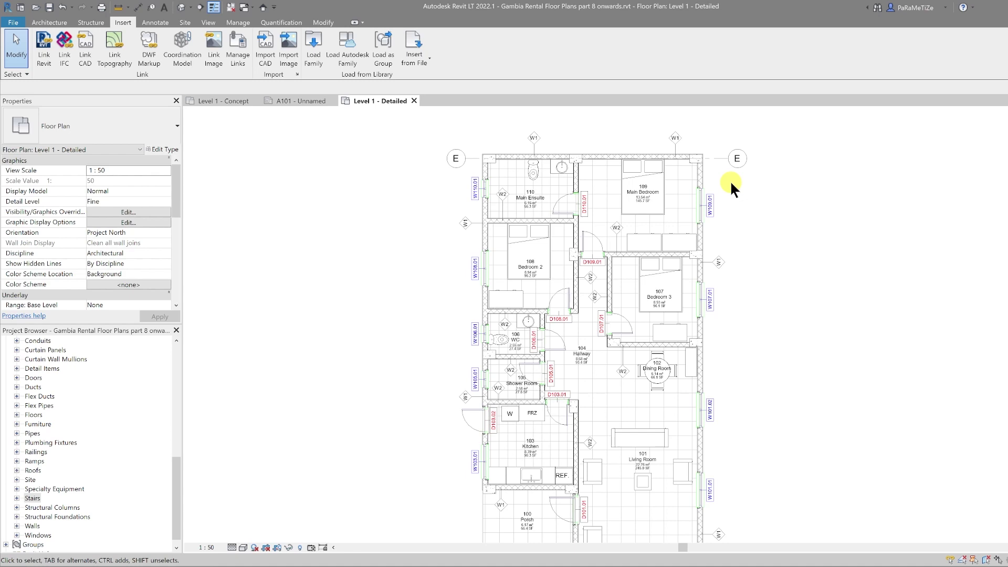
Rename the top horizontal grid from E to 1.
{"action": "left_click", "coordinate": [714, 158]}
{"action": "middle_click_drag", "start_coordinate": [731, 176], "coordinate": [777, 180]}
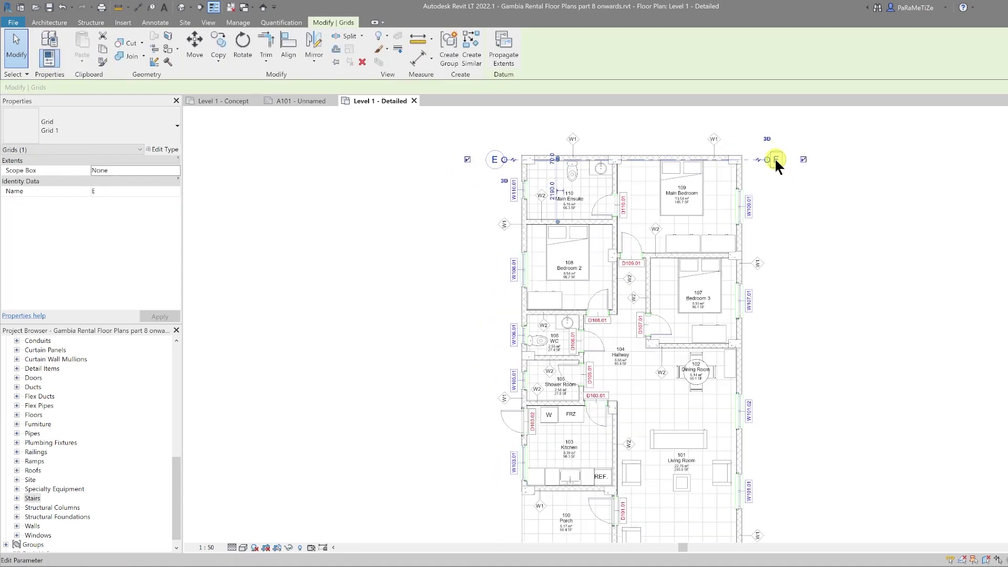
{"action": "left_click", "coordinate": [775, 160]}
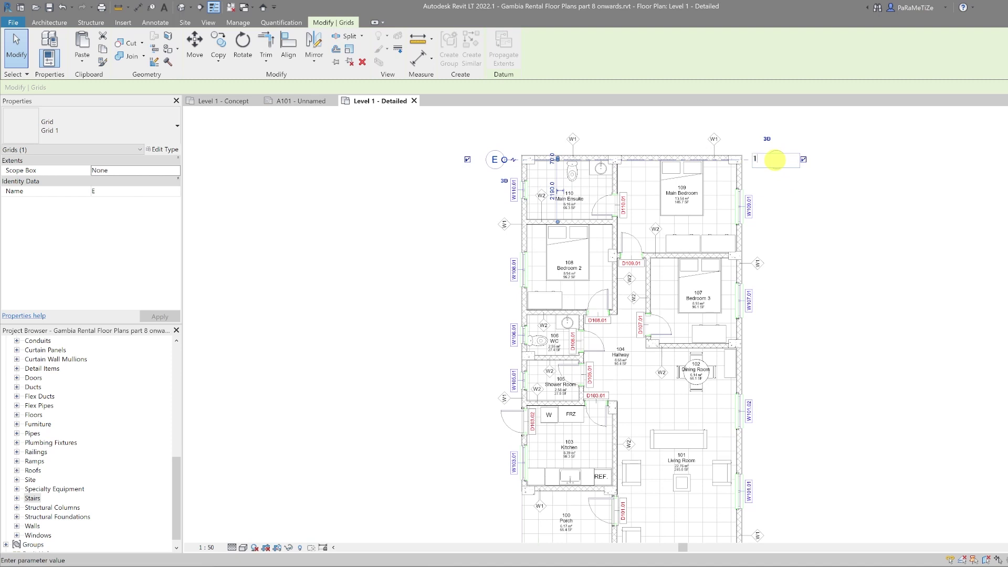
{"action": "left_click", "coordinate": [496, 136]}
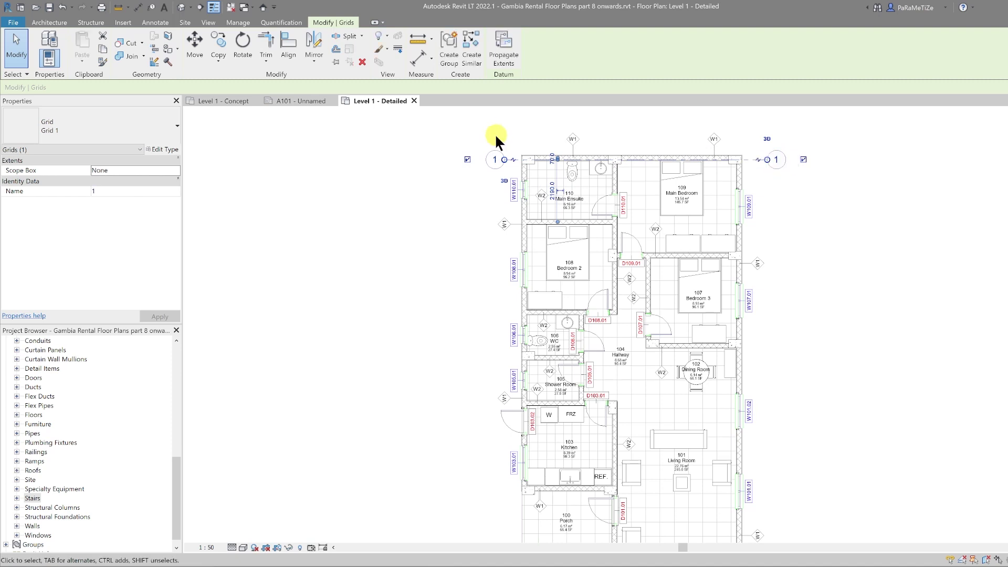
Draw horizontal grids 2 and 3 across the plan with Create Similar.
{"action": "left_click", "coordinate": [469, 52]}
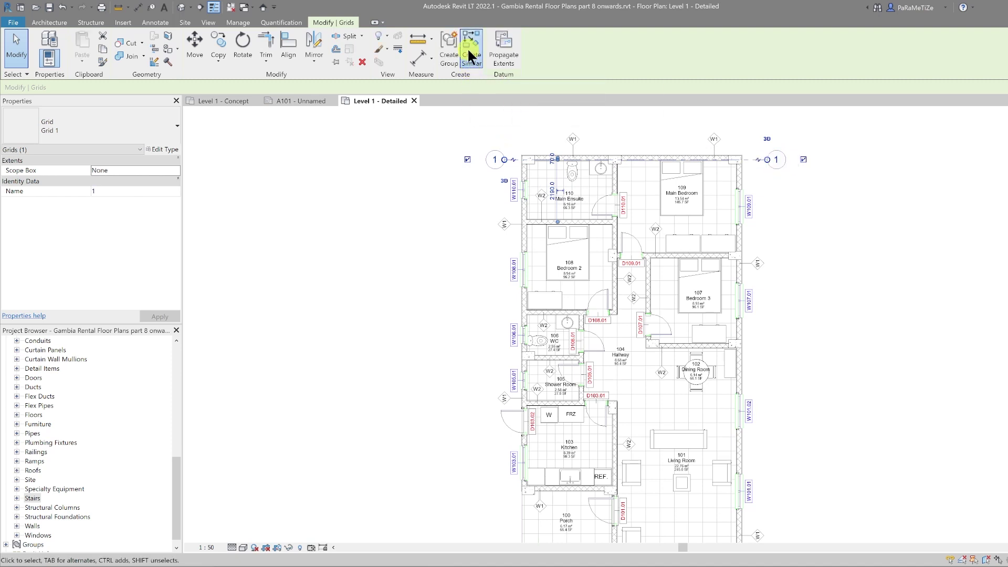
{"action": "left_click", "coordinate": [489, 221]}
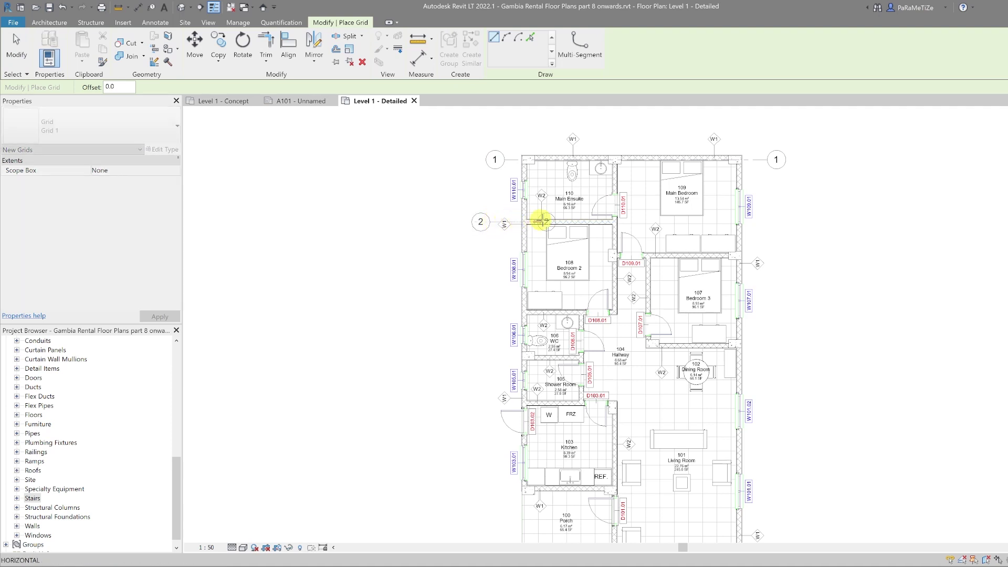
{"action": "left_click", "coordinate": [770, 221]}
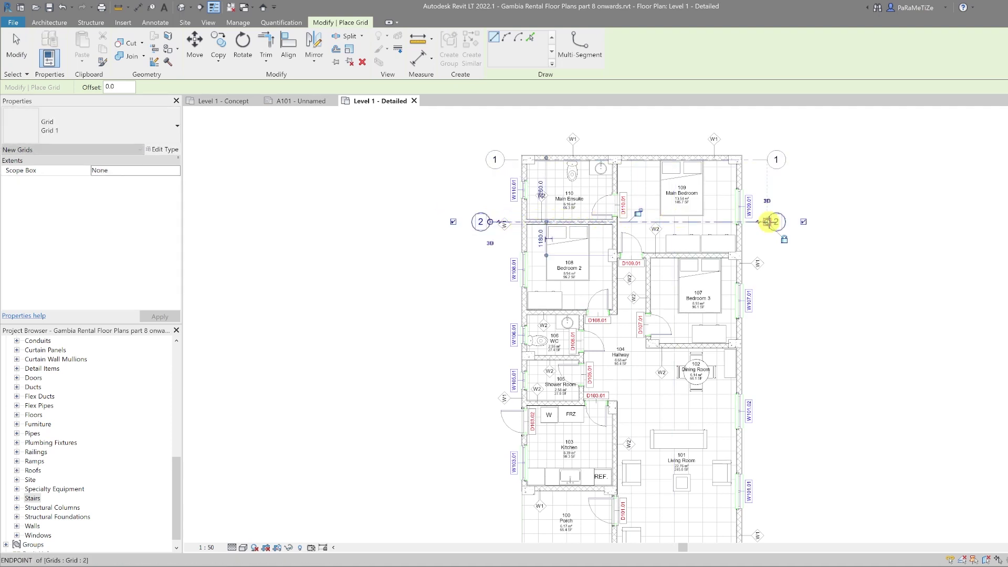
{"action": "left_click", "coordinate": [481, 260]}
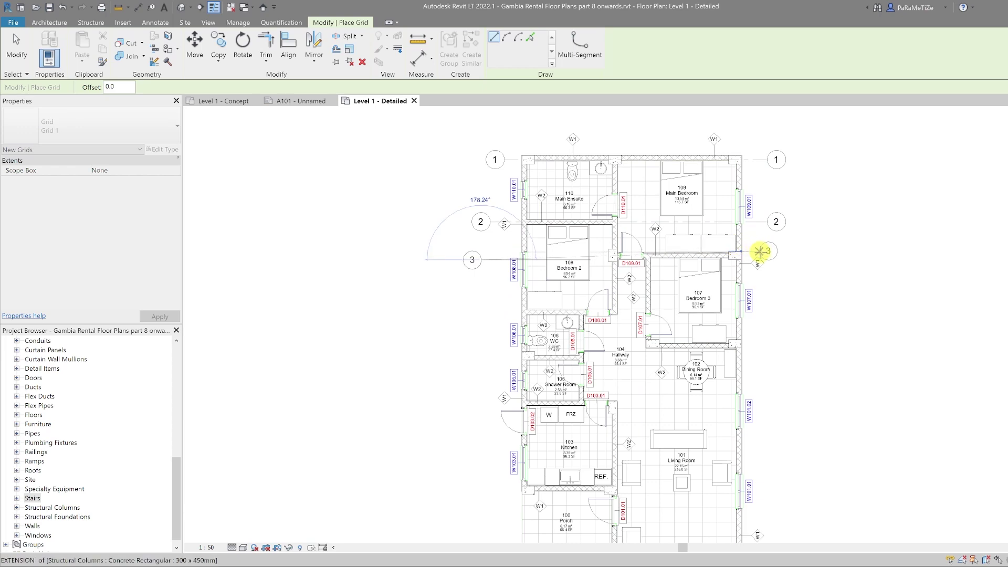
{"action": "left_click", "coordinate": [774, 257]}
{"action": "key", "text": "Escape"}
{"action": "key", "text": "Escape"}
{"action": "scroll", "coordinate": [779, 263], "scroll_direction": "down", "scroll_amount": 2}
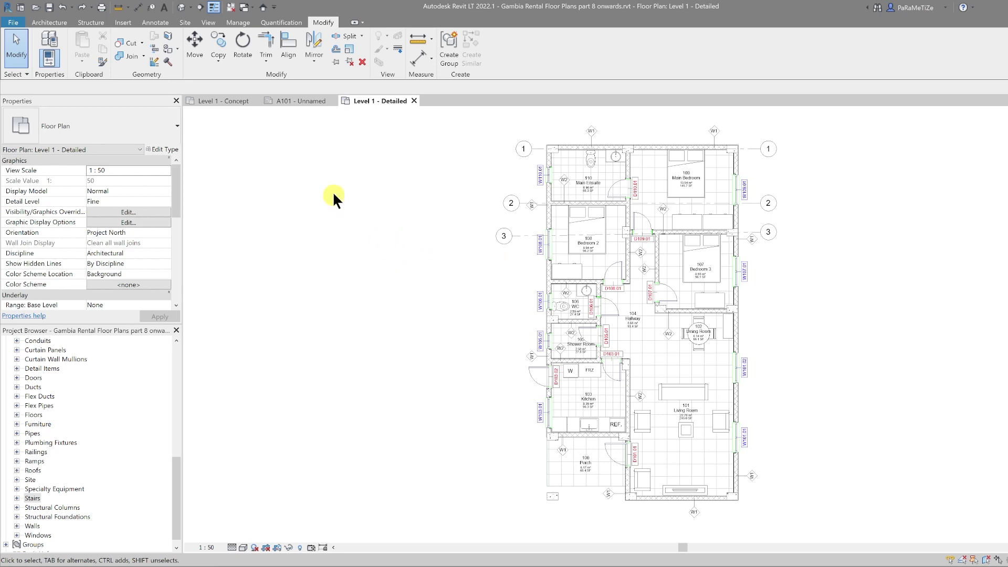
Align grid 3 to Bedroom 3's bottom wall and grid 2 to the wall above.
{"action": "left_click", "coordinate": [288, 50]}
{"action": "left_click", "coordinate": [733, 314]}
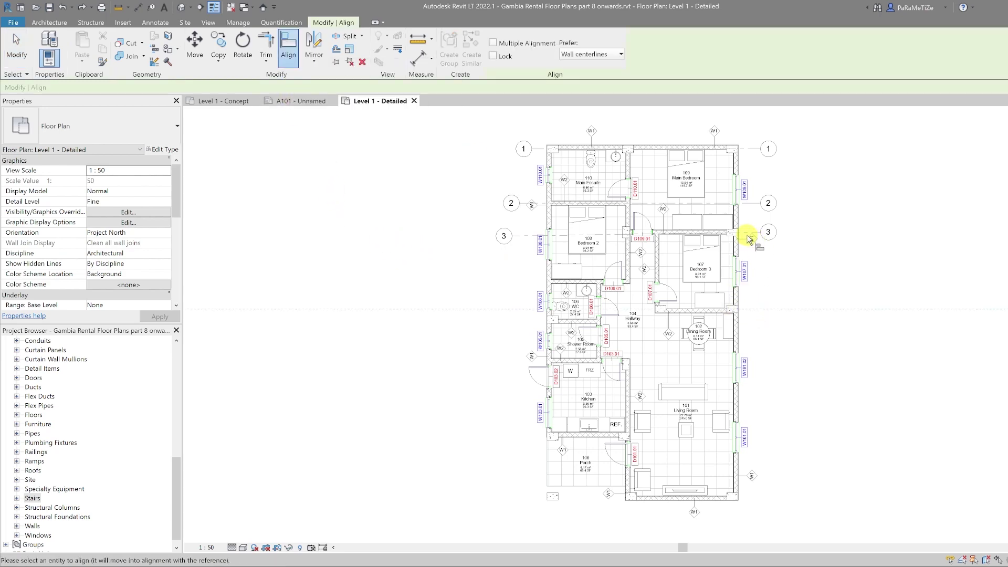
{"action": "left_click", "coordinate": [749, 234]}
{"action": "left_click", "coordinate": [735, 230]}
{"action": "left_click", "coordinate": [754, 203]}
{"action": "middle_click_drag", "start_coordinate": [822, 276], "coordinate": [820, 269]}
{"action": "scroll", "coordinate": [716, 289], "scroll_direction": "up", "scroll_amount": 2}
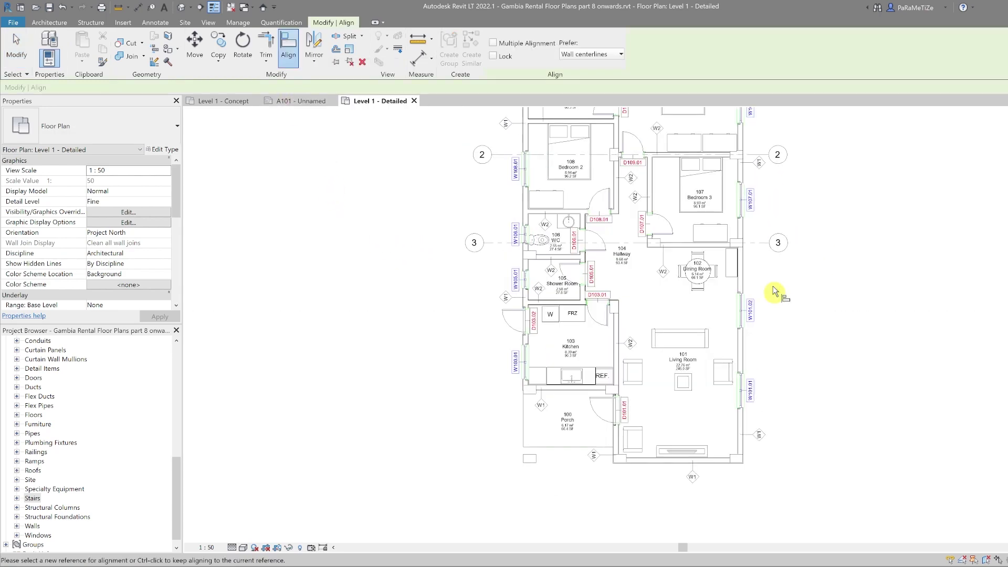
Draw horizontal grids 4, 5 (kitchen bottom wall) and 6 (below the porch) with GR.
{"action": "key", "text": "g"}
{"action": "key", "text": "r"}
{"action": "left_click", "coordinate": [475, 304]}
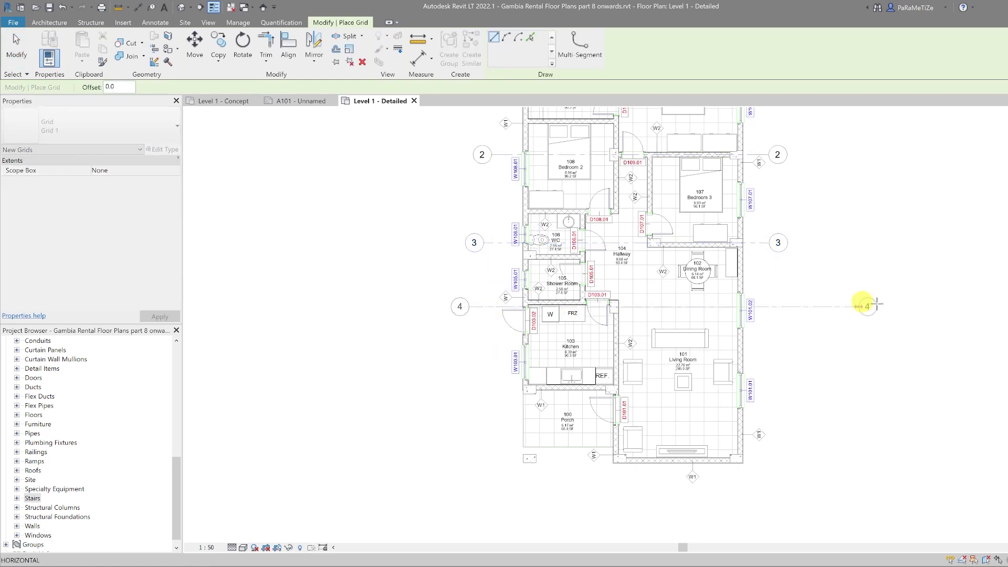
{"action": "left_click", "coordinate": [771, 306]}
{"action": "left_click", "coordinate": [483, 390]}
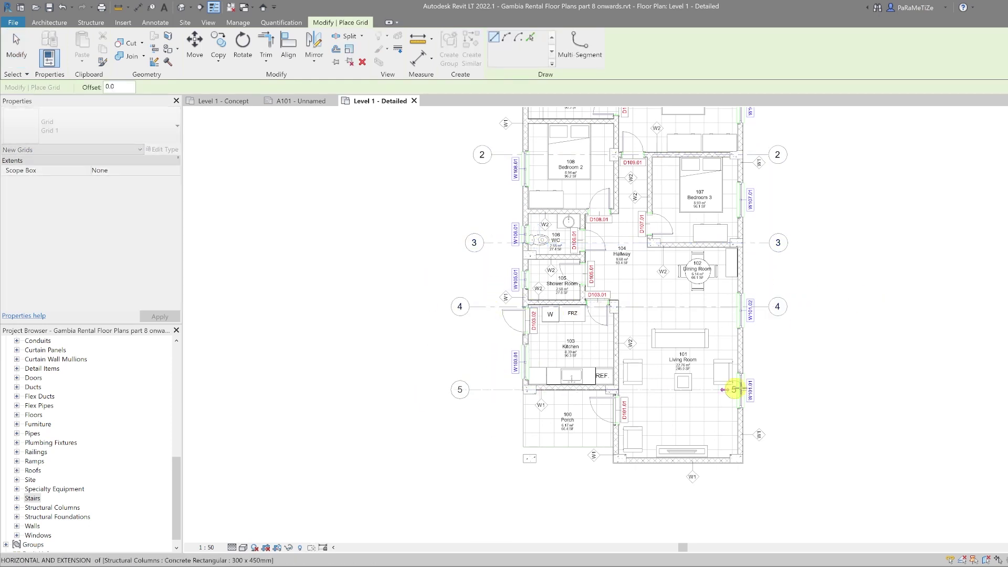
{"action": "left_click", "coordinate": [782, 390]}
{"action": "left_click", "coordinate": [476, 458]}
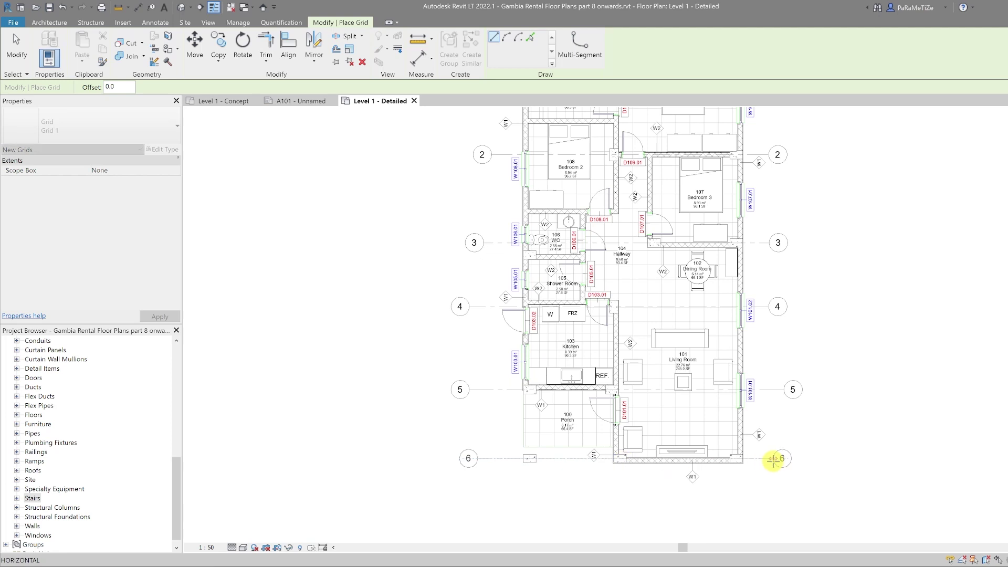
{"action": "left_click", "coordinate": [787, 459]}
{"action": "scroll", "coordinate": [772, 462], "scroll_direction": "down", "scroll_amount": 2}
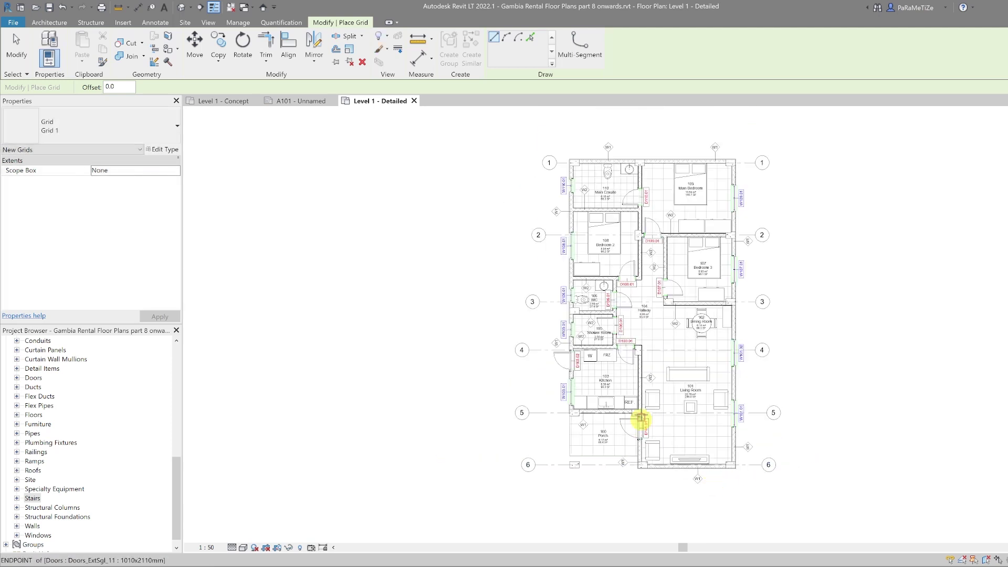
Draw a vertical grid over the plan's left wall and rename it from 7 to A.
{"action": "left_click", "coordinate": [574, 138]}
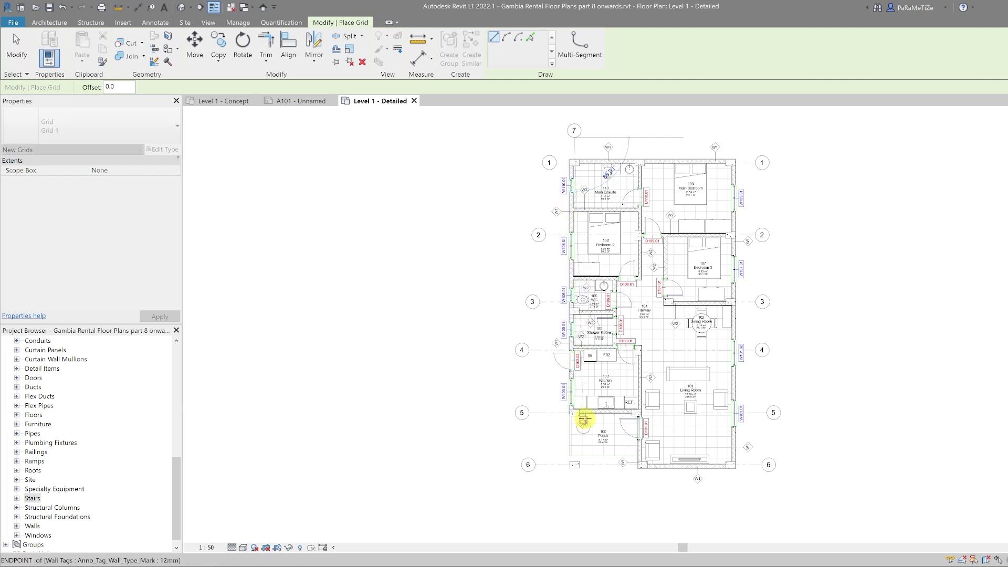
{"action": "left_click", "coordinate": [575, 494]}
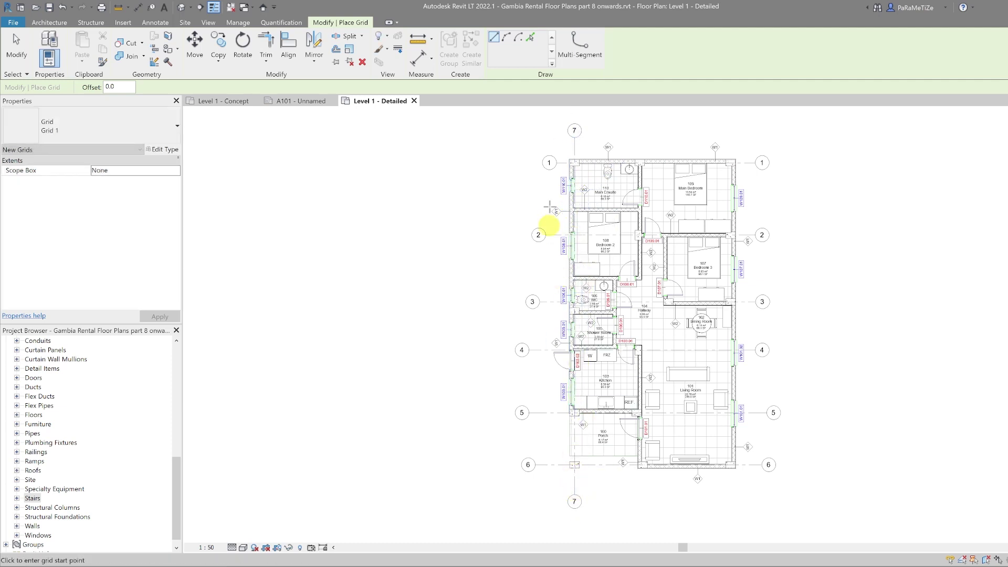
{"action": "key", "text": "Escape"}
{"action": "key", "text": "Escape"}
{"action": "left_click", "coordinate": [574, 132]}
{"action": "left_click", "coordinate": [575, 131]}
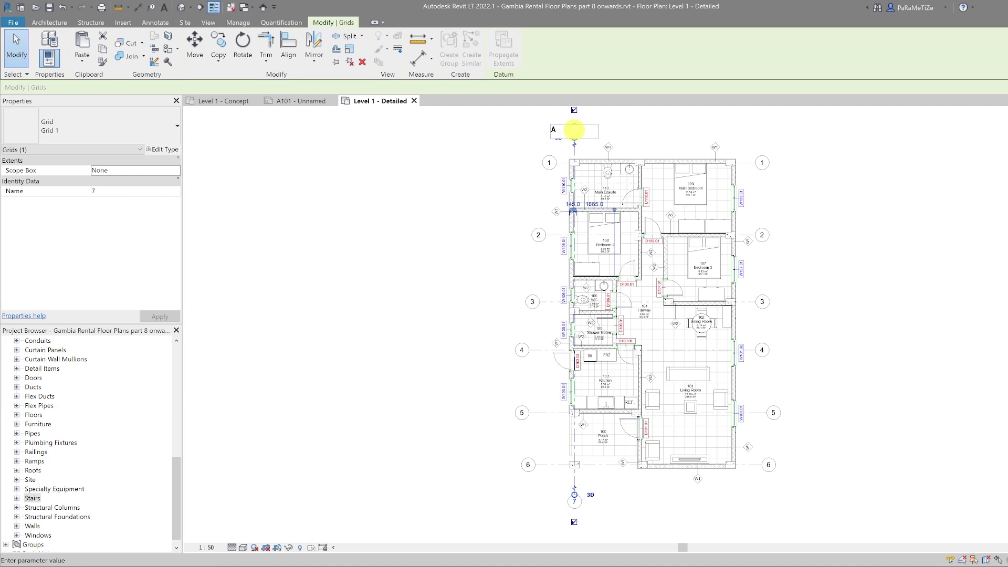
{"action": "type", "text": "A"}
{"action": "left_click", "coordinate": [526, 134]}
{"action": "left_click", "coordinate": [525, 135]}
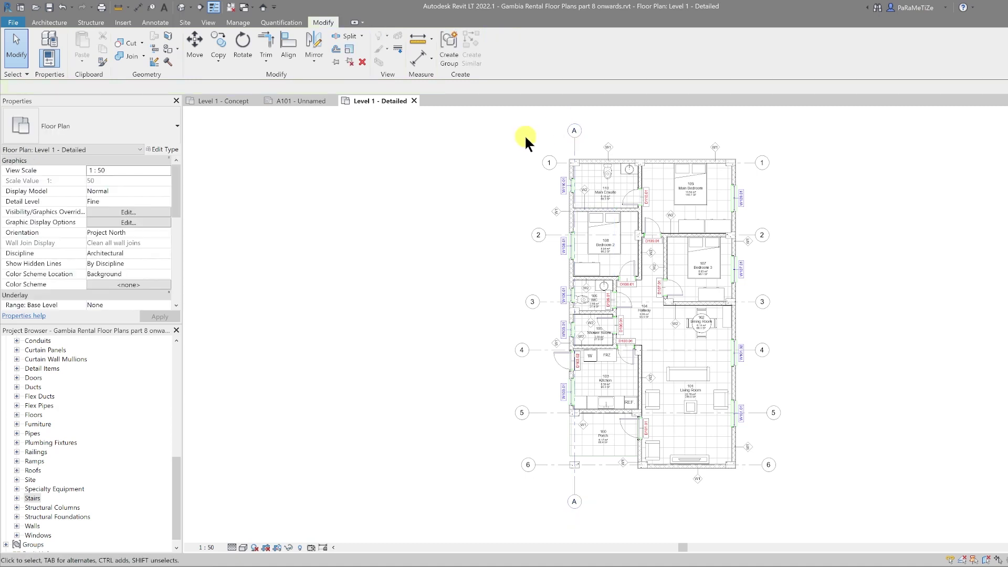
Draw vertical grids B and C top to bottom with Create Similar.
{"action": "left_click", "coordinate": [575, 145]}
{"action": "left_click", "coordinate": [467, 50]}
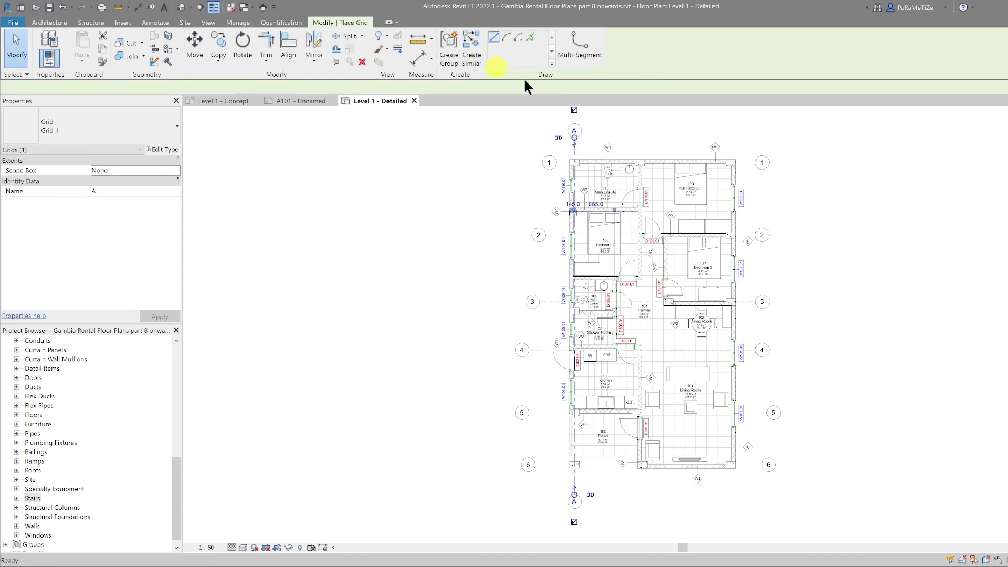
{"action": "left_click", "coordinate": [602, 135]}
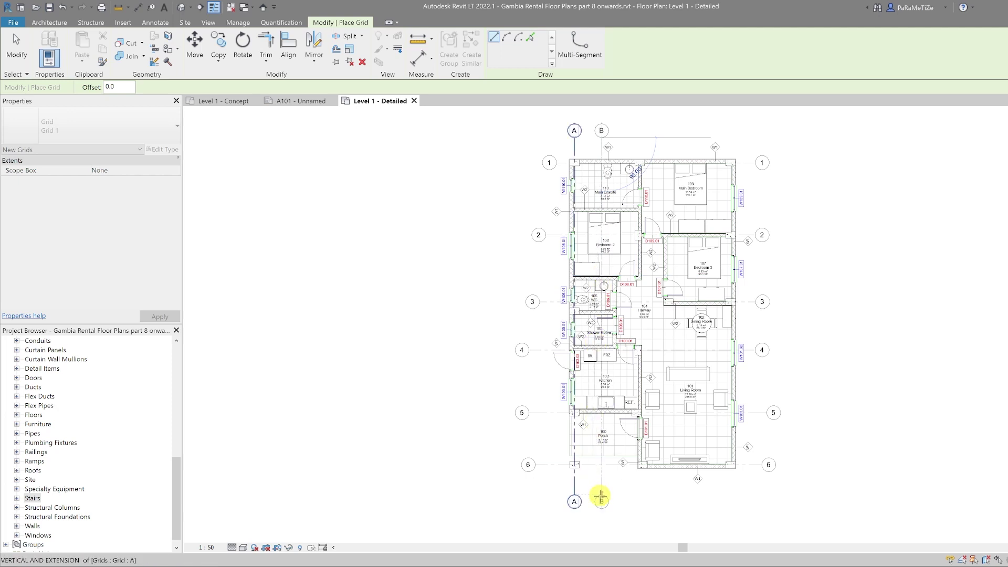
{"action": "left_click", "coordinate": [602, 507]}
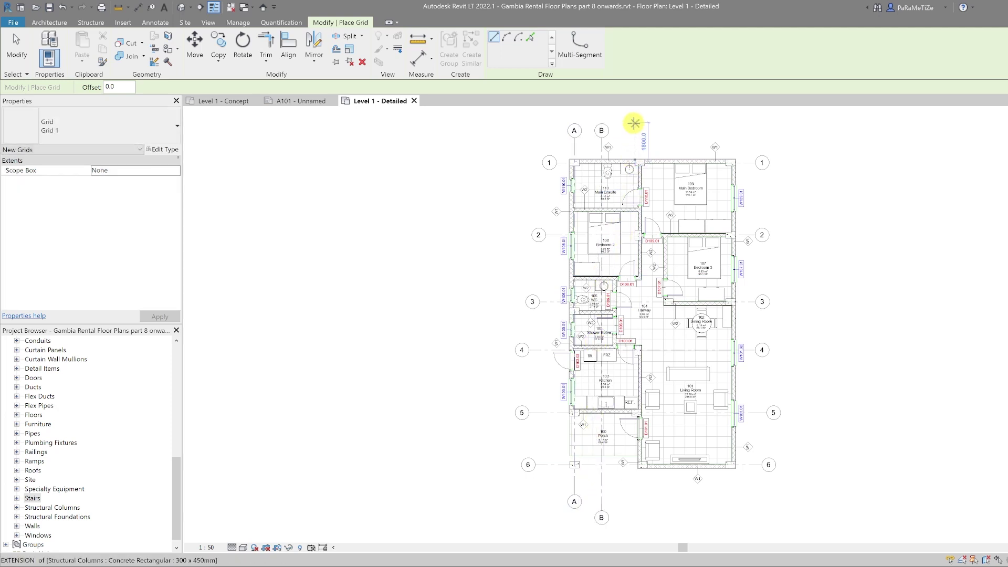
{"action": "left_click", "coordinate": [635, 122]}
{"action": "left_click", "coordinate": [635, 494]}
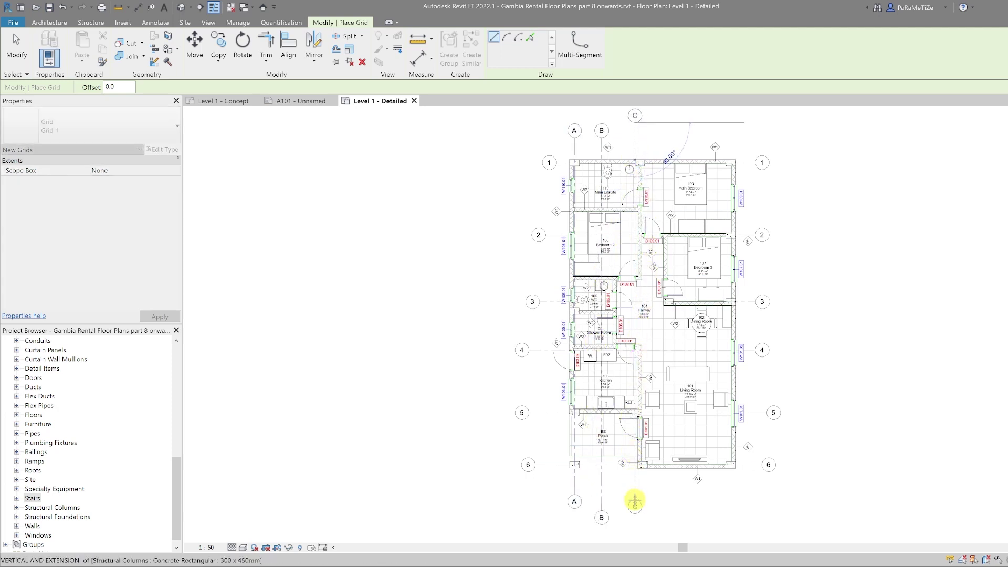
{"action": "key", "text": "Escape"}
{"action": "key", "text": "Escape"}
{"action": "scroll", "coordinate": [665, 481], "scroll_direction": "up", "scroll_amount": 1}
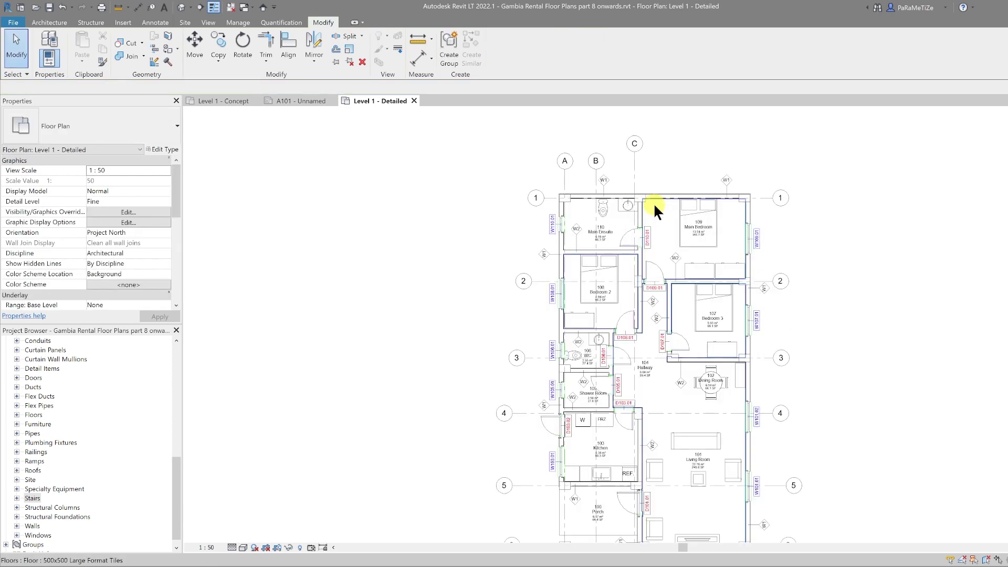
Start the Align tool with AL, then cancel it.
{"action": "key", "text": "a"}
{"action": "key", "text": "l"}
{"action": "scroll", "coordinate": [742, 195], "scroll_direction": "up", "scroll_amount": 2}
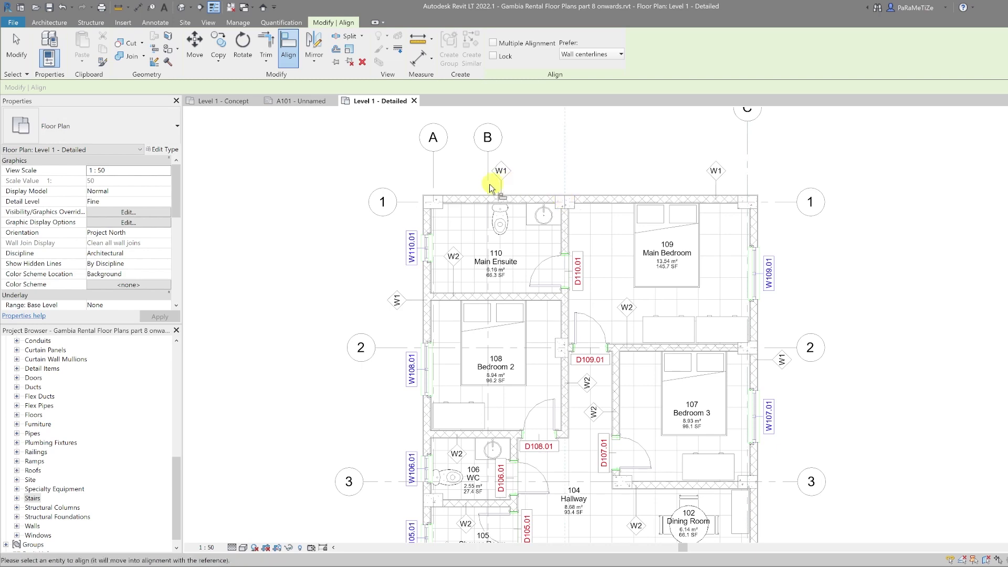
{"action": "scroll", "coordinate": [581, 202], "scroll_direction": "down", "scroll_amount": 2}
{"action": "key", "text": "Escape"}
{"action": "scroll", "coordinate": [652, 263], "scroll_direction": "up", "scroll_amount": 3}
{"action": "scroll", "coordinate": [654, 257], "scroll_direction": "down", "scroll_amount": 2}
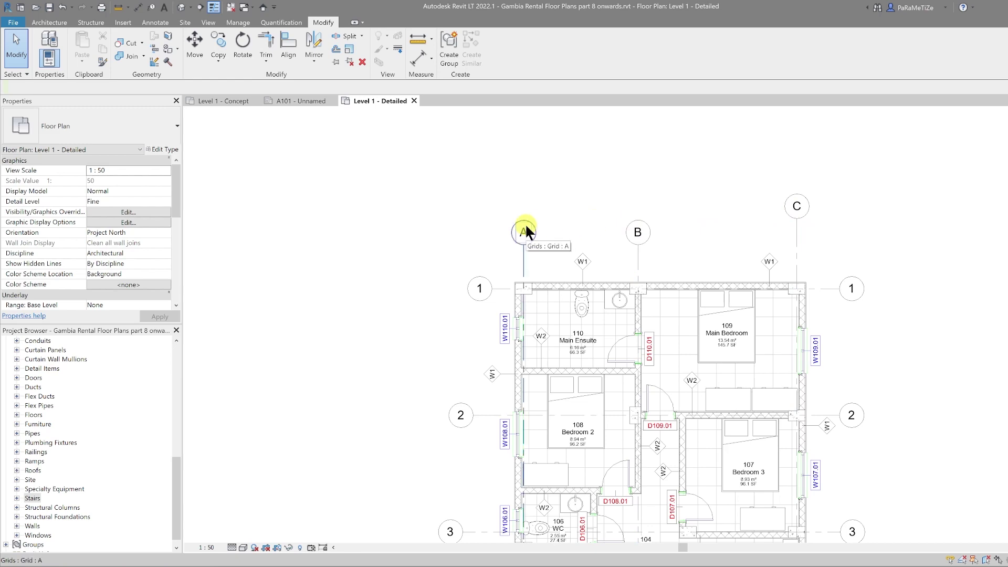
Select grid B and drag the top grid ends so the A, B and C bubbles sit level.
{"action": "left_click", "coordinate": [649, 231]}
{"action": "scroll", "coordinate": [559, 244], "scroll_direction": "up", "scroll_amount": 5}
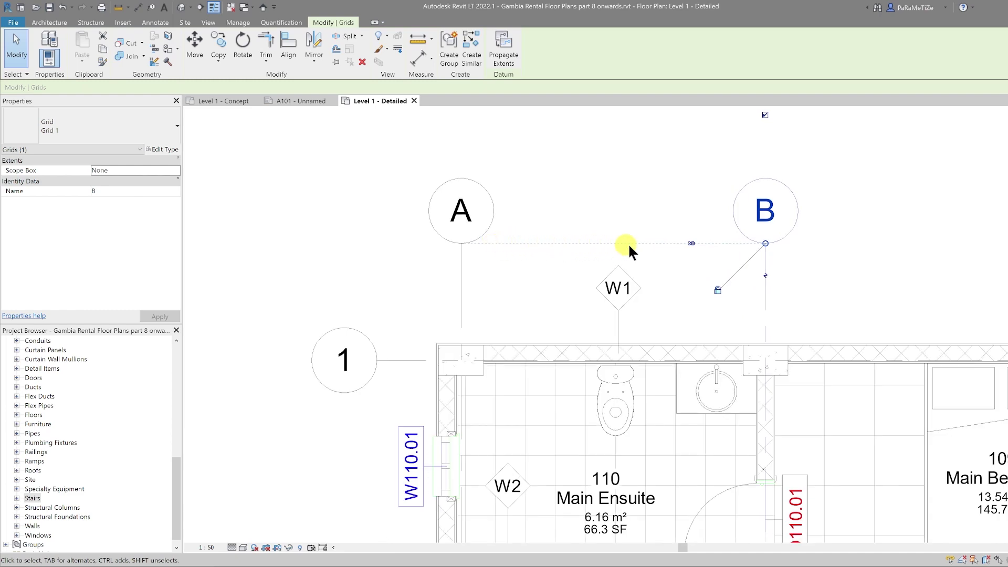
{"action": "scroll", "coordinate": [716, 247], "scroll_direction": "down", "scroll_amount": 5}
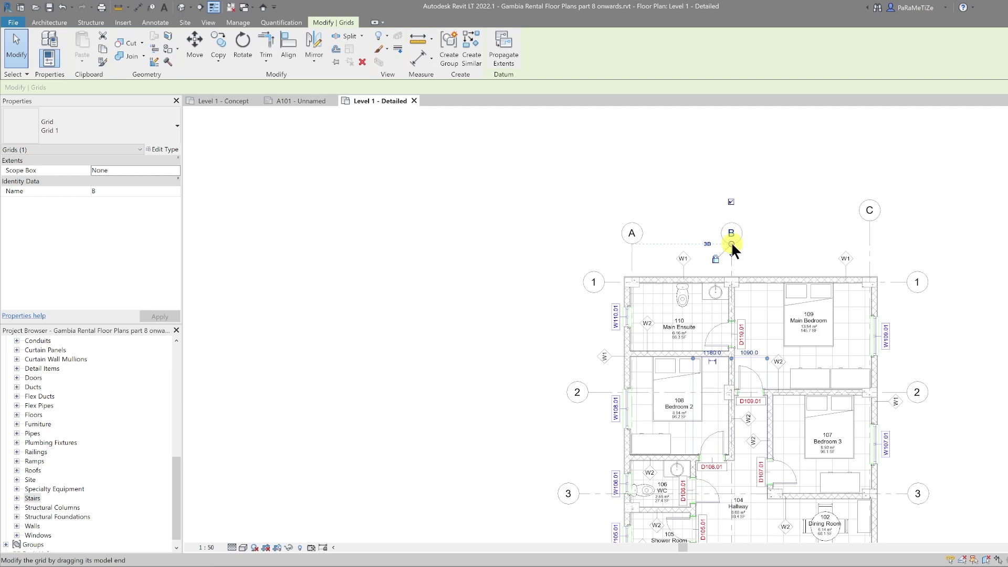
{"action": "mouse_move", "coordinate": [731, 243]}
{"action": "left_mouse_down"}
{"action": "mouse_move", "coordinate": [732, 178]}
{"action": "mouse_move", "coordinate": [732, 242]}
{"action": "left_mouse_up"}
{"action": "scroll", "coordinate": [628, 278], "scroll_direction": "up", "scroll_amount": 4}
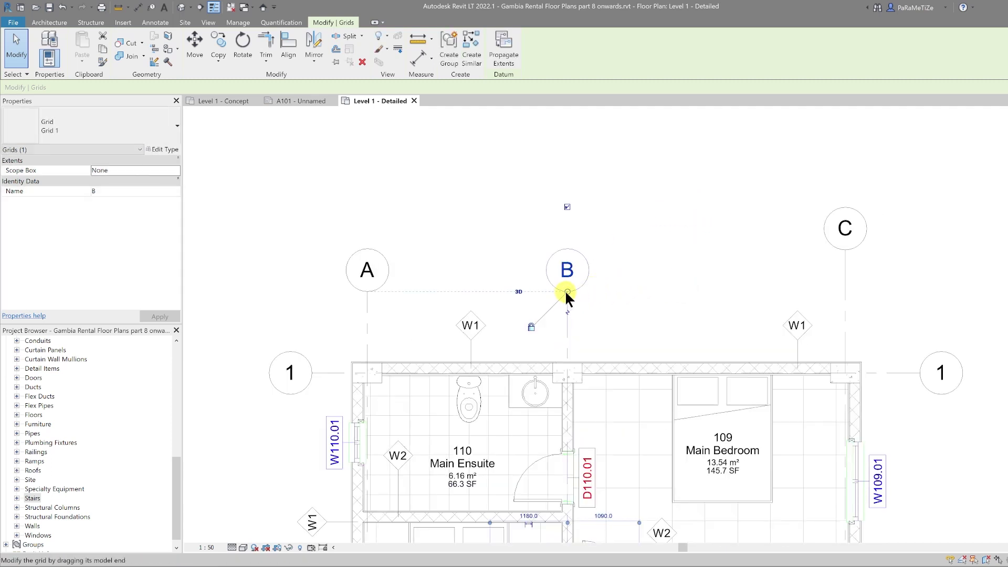
{"action": "left_click_drag", "start_coordinate": [568, 292], "coordinate": [653, 250]}
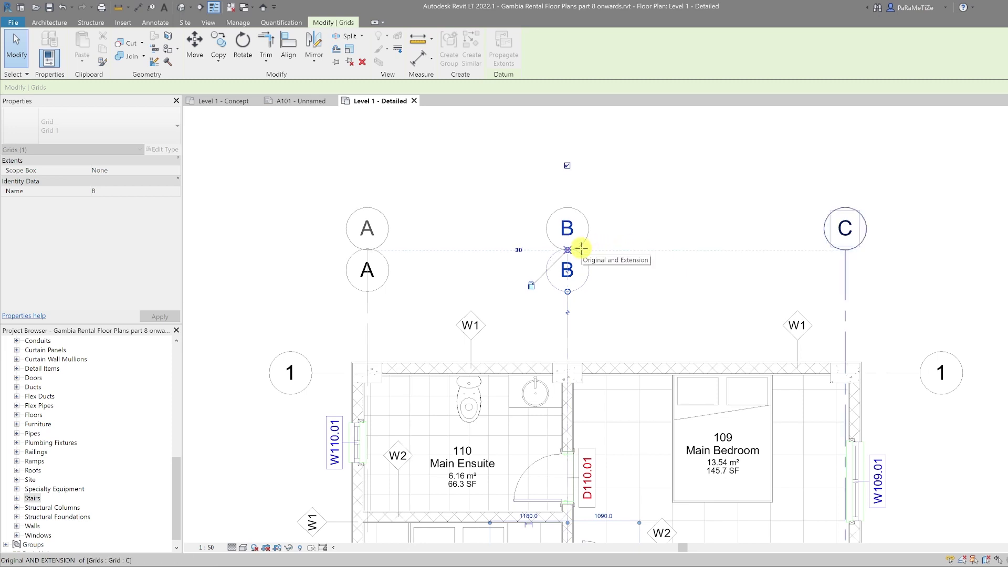
{"action": "left_click_drag", "start_coordinate": [582, 248], "coordinate": [583, 253]}
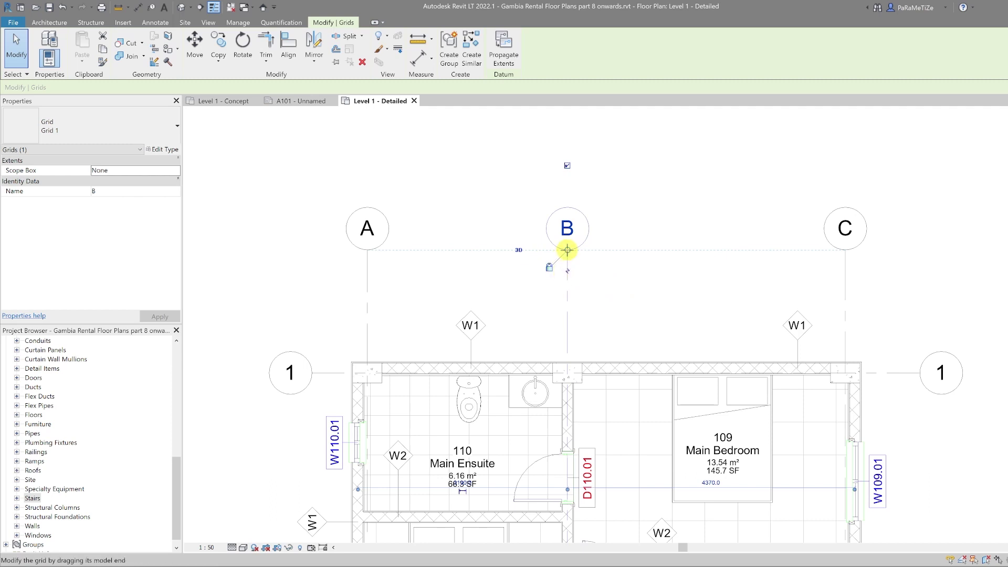
{"action": "mouse_move", "coordinate": [568, 250]}
{"action": "left_mouse_down"}
{"action": "mouse_move", "coordinate": [569, 293]}
{"action": "mouse_move", "coordinate": [568, 250]}
{"action": "left_mouse_up"}
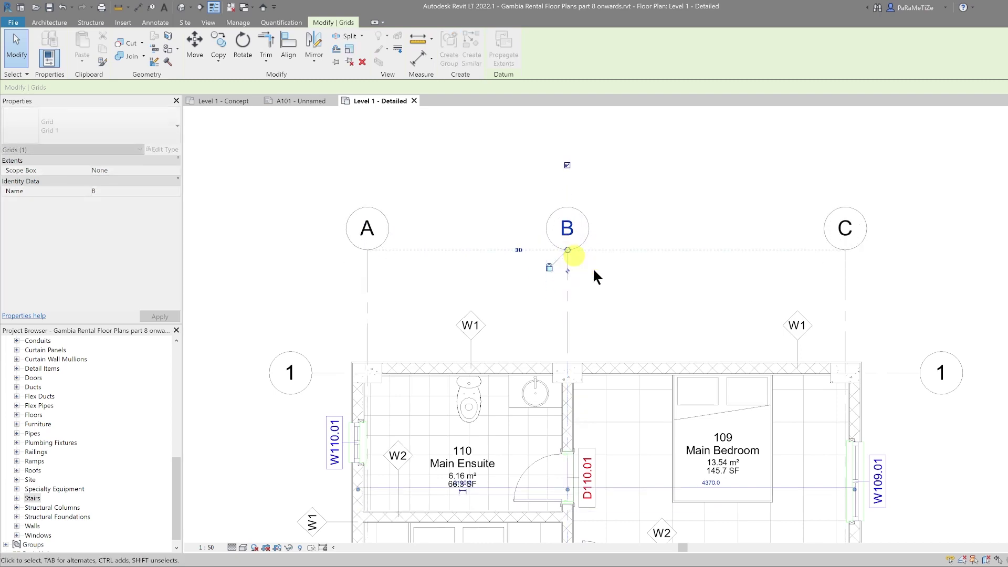
Drag grid B's end handle upward, then back down toward the plan.
{"action": "scroll", "coordinate": [583, 260], "scroll_direction": "up", "scroll_amount": 2}
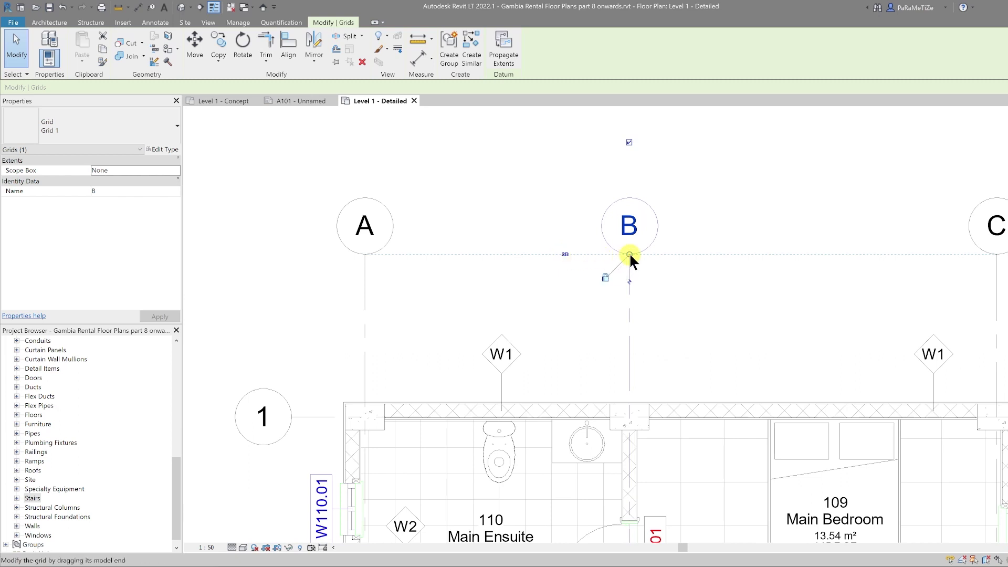
{"action": "scroll", "coordinate": [628, 258], "scroll_direction": "down", "scroll_amount": 2}
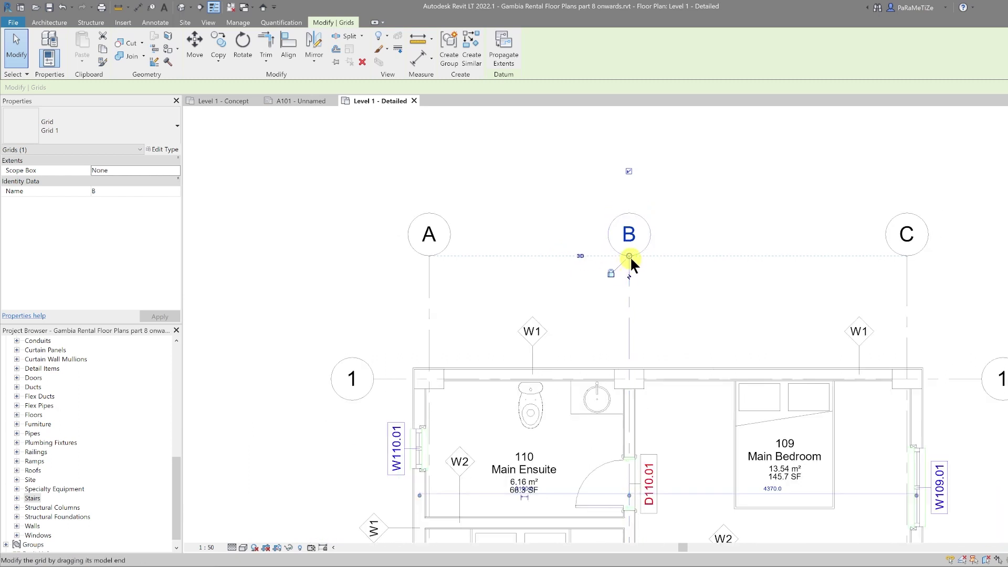
{"action": "left_click_drag", "start_coordinate": [630, 257], "coordinate": [631, 162]}
{"action": "scroll", "coordinate": [648, 189], "scroll_direction": "down", "scroll_amount": 2}
{"action": "middle_click_drag", "start_coordinate": [652, 198], "coordinate": [615, 277]}
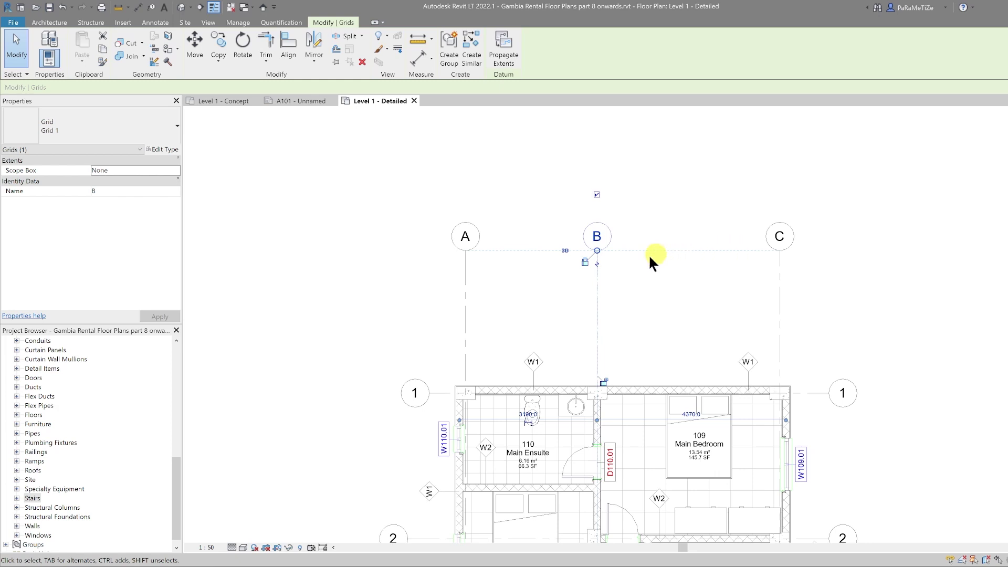
{"action": "left_click_drag", "start_coordinate": [597, 250], "coordinate": [597, 338]}
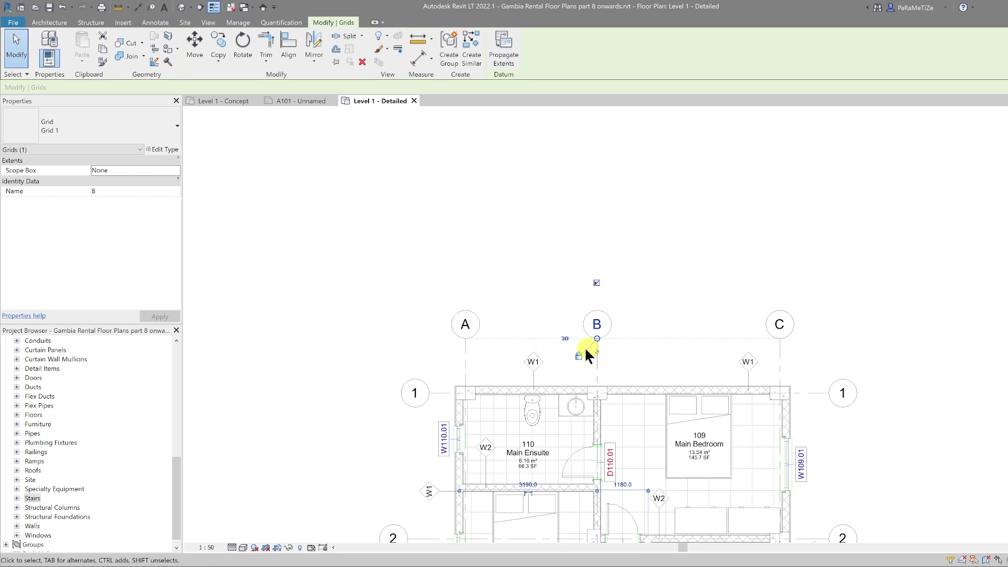
Switch grid B to 2D extents in this view and extend its top end upward.
{"action": "middle_click_drag", "start_coordinate": [572, 326], "coordinate": [582, 272]}
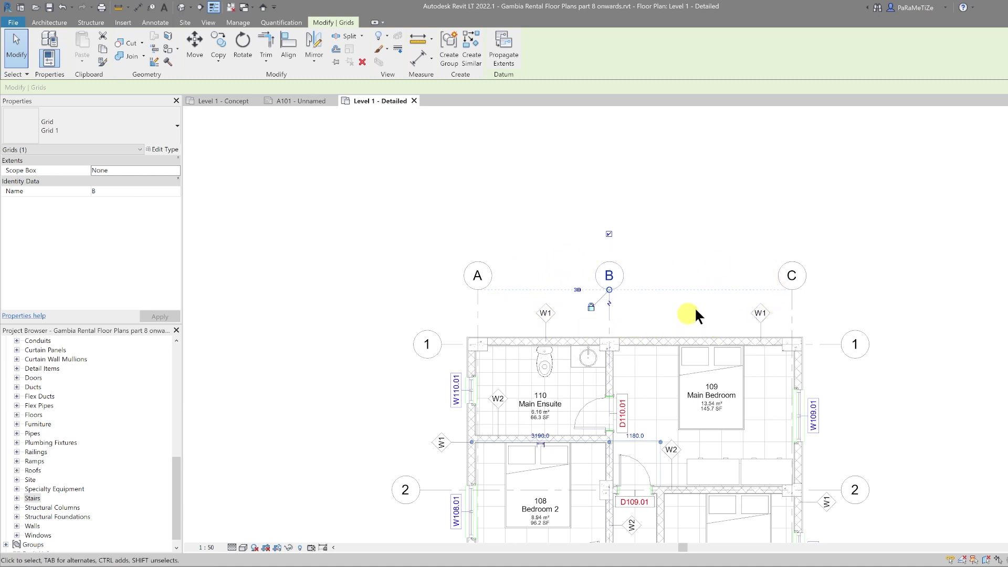
{"action": "left_click", "coordinate": [577, 290]}
{"action": "mouse_move", "coordinate": [609, 288]}
{"action": "left_mouse_down"}
{"action": "mouse_move", "coordinate": [616, 216]}
{"action": "mouse_move", "coordinate": [608, 289]}
{"action": "mouse_move", "coordinate": [615, 272]}
{"action": "left_mouse_up"}
{"action": "scroll", "coordinate": [616, 276], "scroll_direction": "down", "scroll_amount": 5}
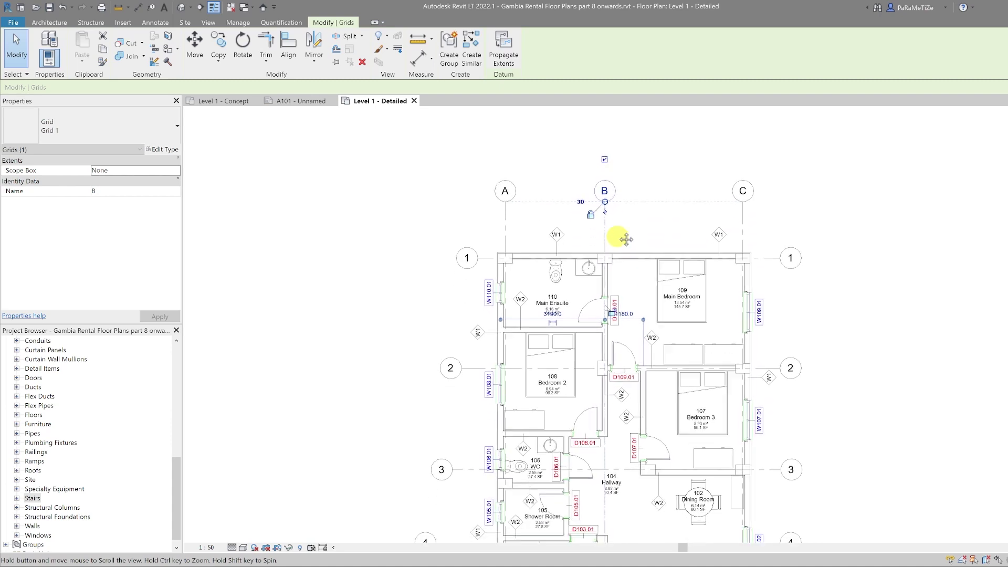
Adjust grid 1's right end and shift its left end slightly left.
{"action": "middle_click_drag", "start_coordinate": [664, 251], "coordinate": [655, 222]}
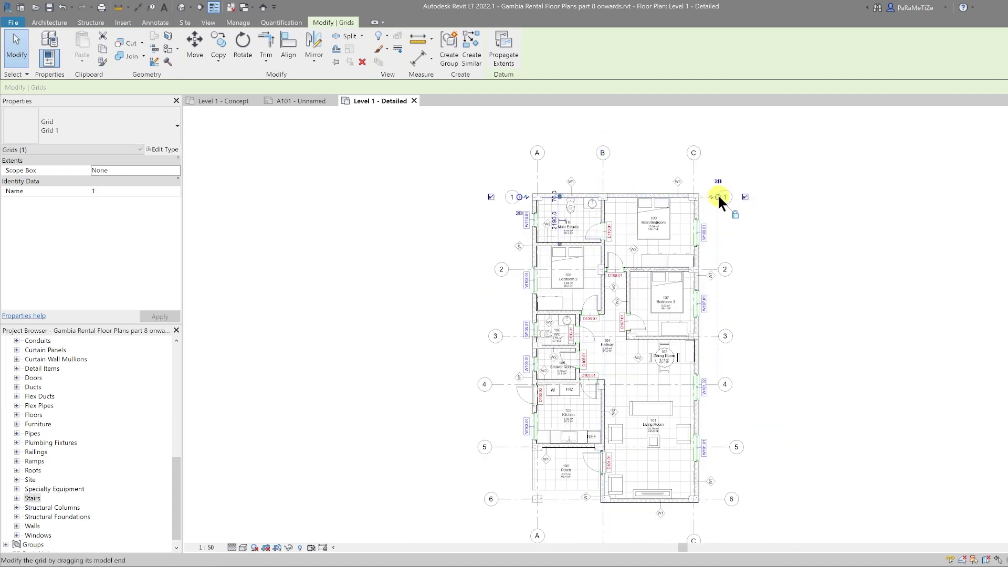
{"action": "left_click", "coordinate": [725, 197]}
{"action": "left_click_drag", "start_coordinate": [733, 196], "coordinate": [719, 198]}
{"action": "left_click_drag", "start_coordinate": [718, 198], "coordinate": [733, 196]}
{"action": "middle_click_drag", "start_coordinate": [578, 224], "coordinate": [587, 193]}
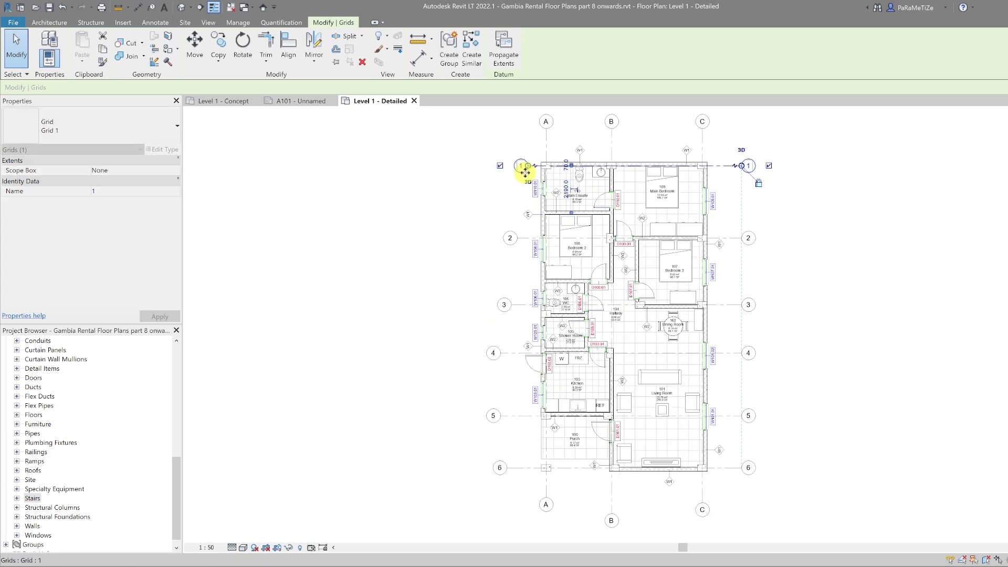
{"action": "left_click", "coordinate": [519, 165]}
{"action": "left_click_drag", "start_coordinate": [518, 166], "coordinate": [496, 166]}
{"action": "key", "text": "Escape"}
Move grid A's bottom end in line with the bottom ends of B and C.
{"action": "middle_click_drag", "start_coordinate": [555, 415], "coordinate": [531, 270]}
{"action": "left_click", "coordinate": [520, 349]}
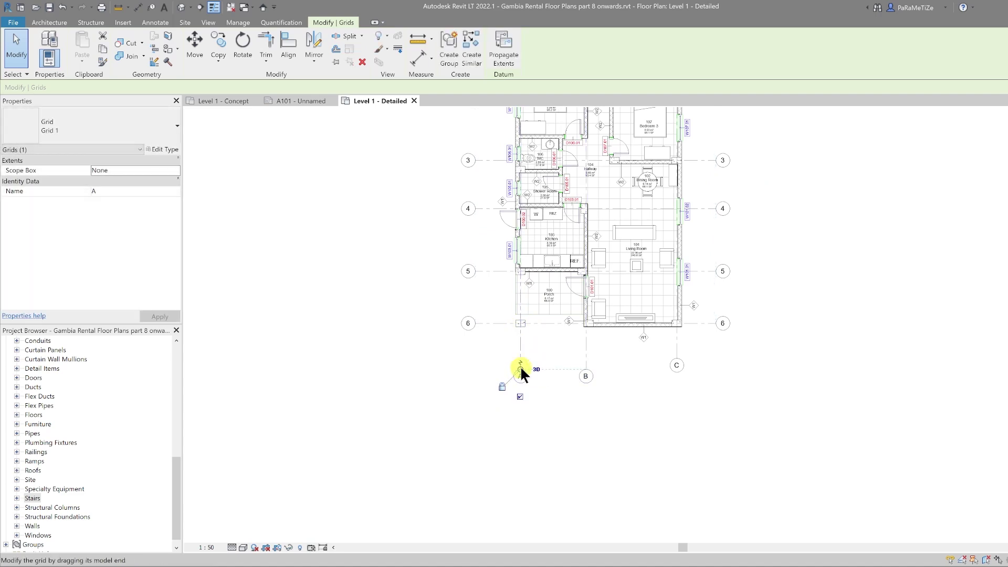
{"action": "scroll", "coordinate": [570, 411], "scroll_direction": "down", "scroll_amount": 1}
{"action": "scroll", "coordinate": [572, 407], "scroll_direction": "down", "scroll_amount": 1}
{"action": "left_click", "coordinate": [581, 418]}
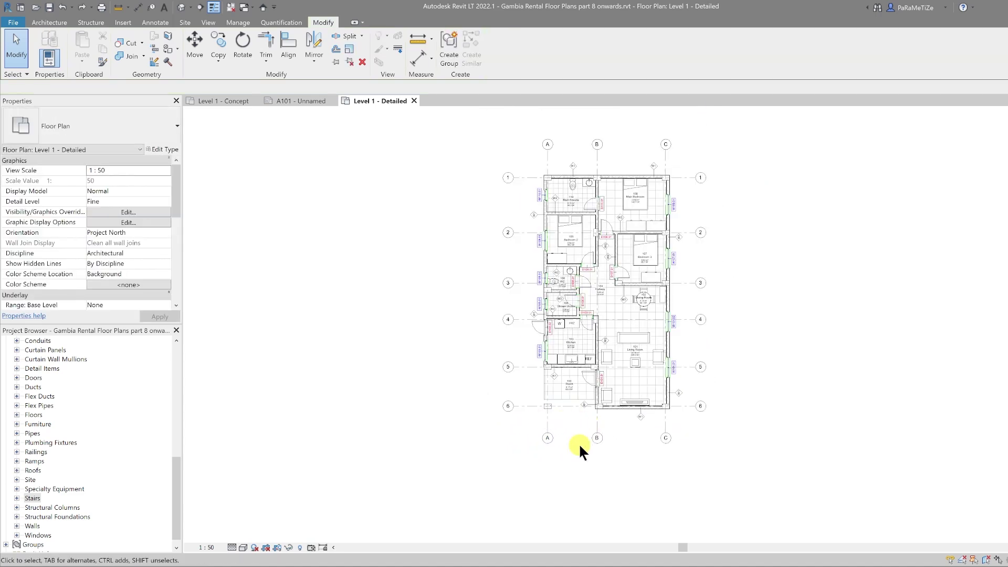
{"action": "scroll", "coordinate": [531, 167], "scroll_direction": "down", "scroll_amount": 1}
{"action": "scroll", "coordinate": [547, 179], "scroll_direction": "up", "scroll_amount": 1}
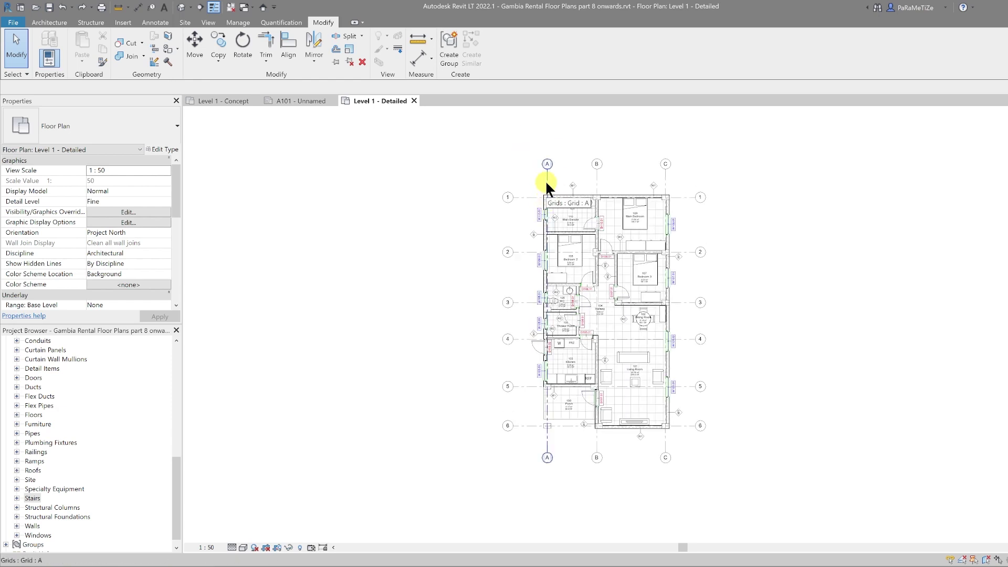
{"action": "left_click", "coordinate": [547, 184]}
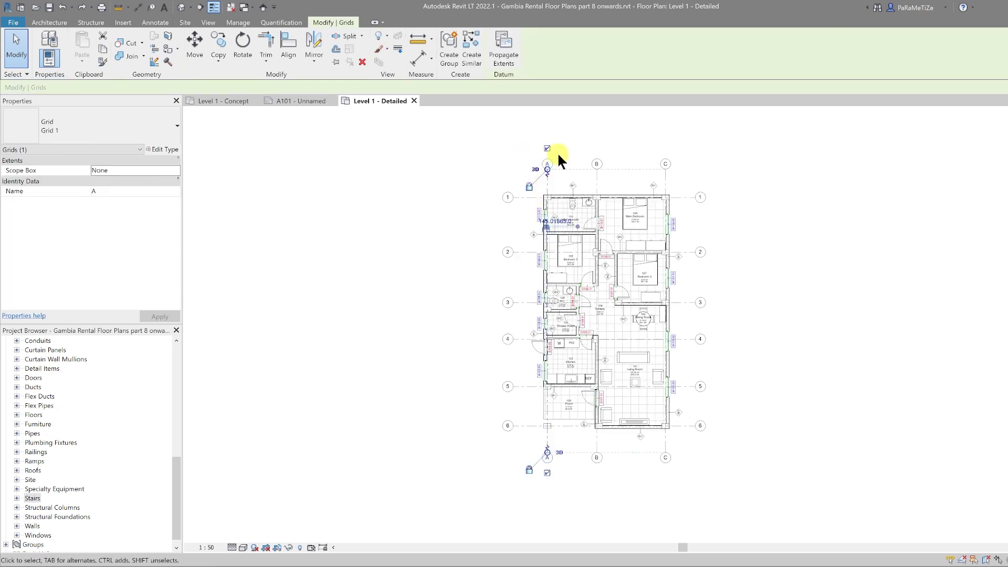
Hide the bubble at grid A's top end.
{"action": "scroll", "coordinate": [544, 143], "scroll_direction": "up", "scroll_amount": 3}
{"action": "scroll", "coordinate": [557, 158], "scroll_direction": "down", "scroll_amount": 3}
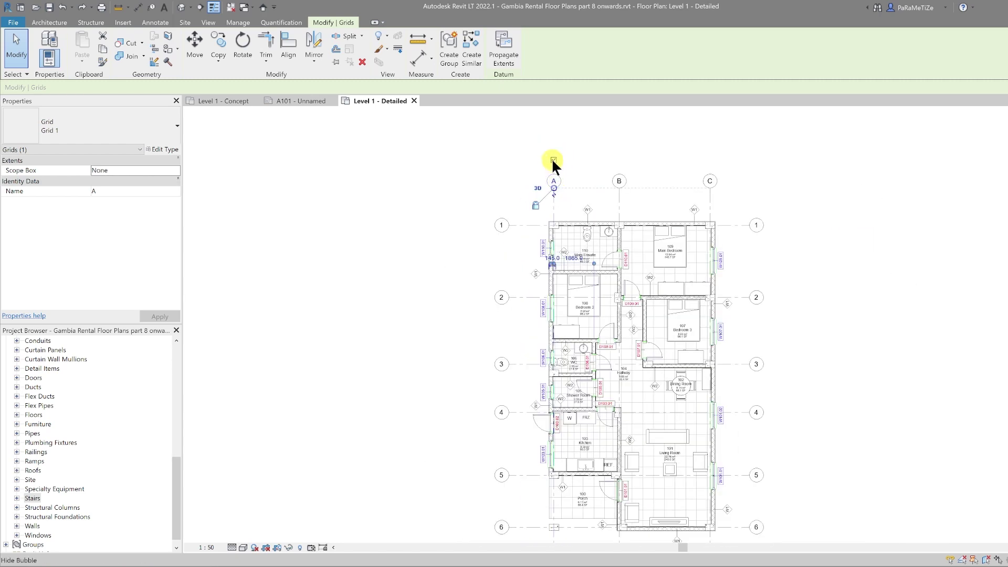
{"action": "left_click", "coordinate": [553, 159]}
{"action": "scroll", "coordinate": [561, 181], "scroll_direction": "down", "scroll_amount": 2}
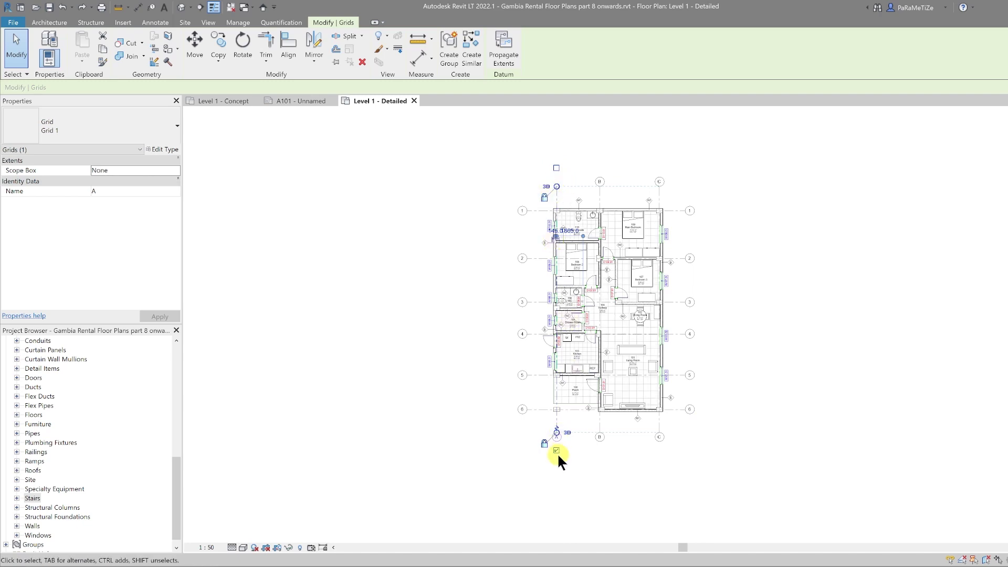
{"action": "scroll", "coordinate": [556, 452], "scroll_direction": "up", "scroll_amount": 5}
{"action": "scroll", "coordinate": [553, 443], "scroll_direction": "down", "scroll_amount": 4}
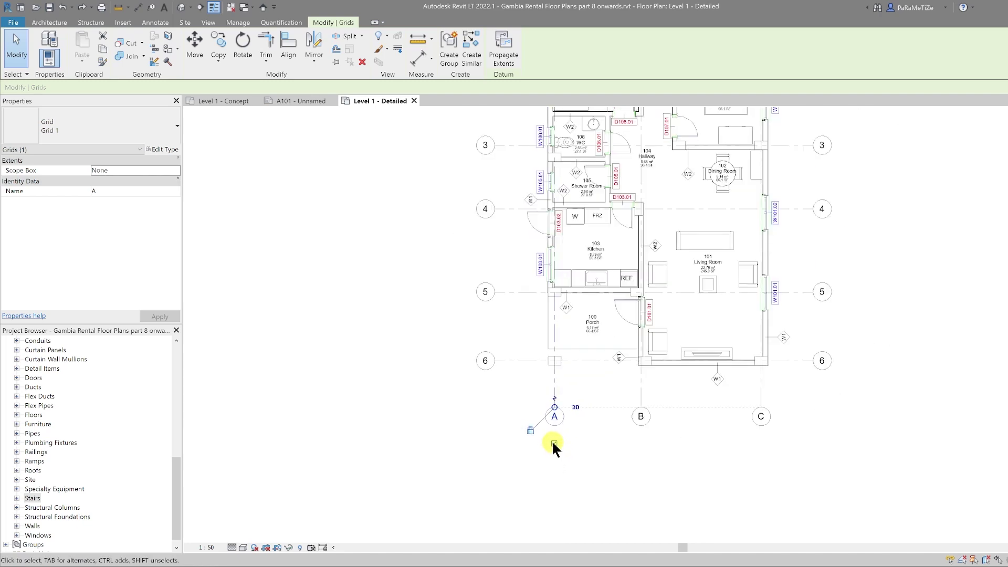
{"action": "scroll", "coordinate": [555, 440], "scroll_direction": "up", "scroll_amount": 2}
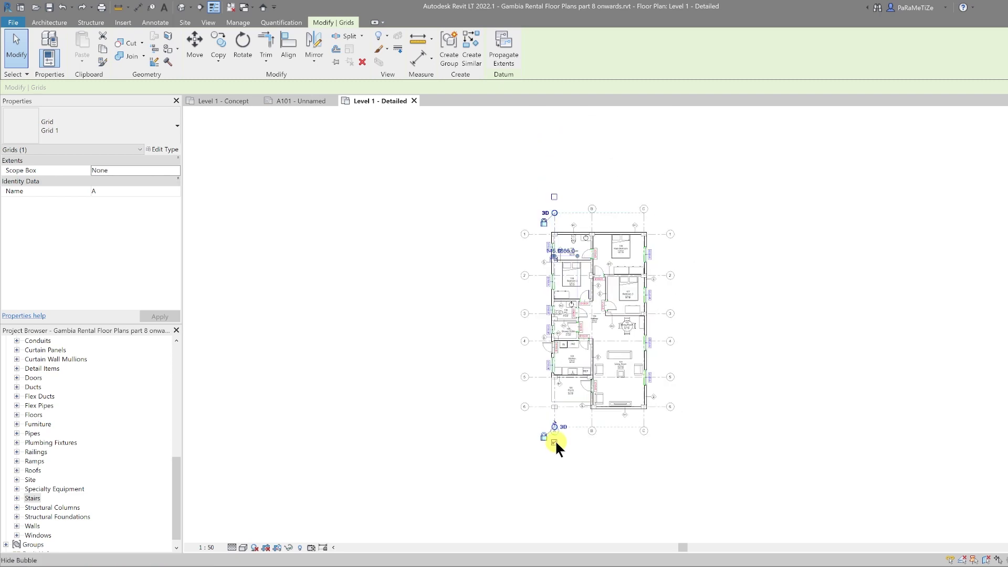
Hide grid B's bottom bubble and restore grid A's top bubble.
{"action": "left_click", "coordinate": [625, 424]}
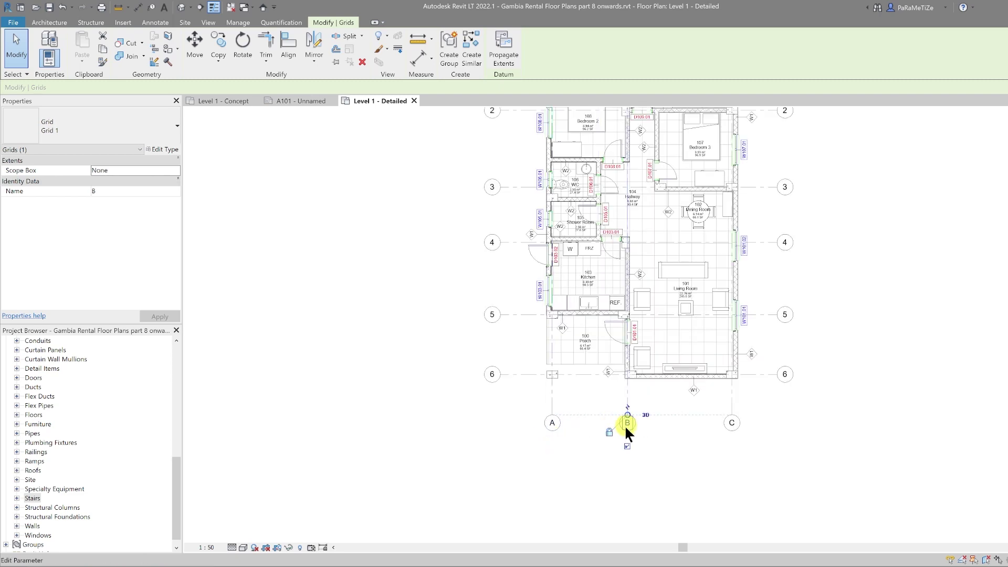
{"action": "left_click", "coordinate": [627, 446]}
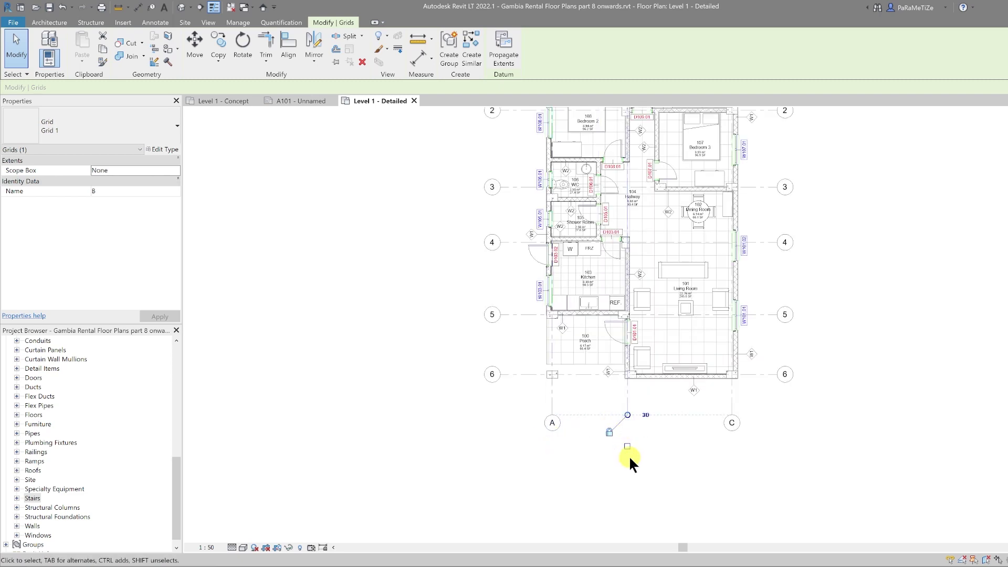
{"action": "scroll", "coordinate": [629, 455], "scroll_direction": "down", "scroll_amount": 3}
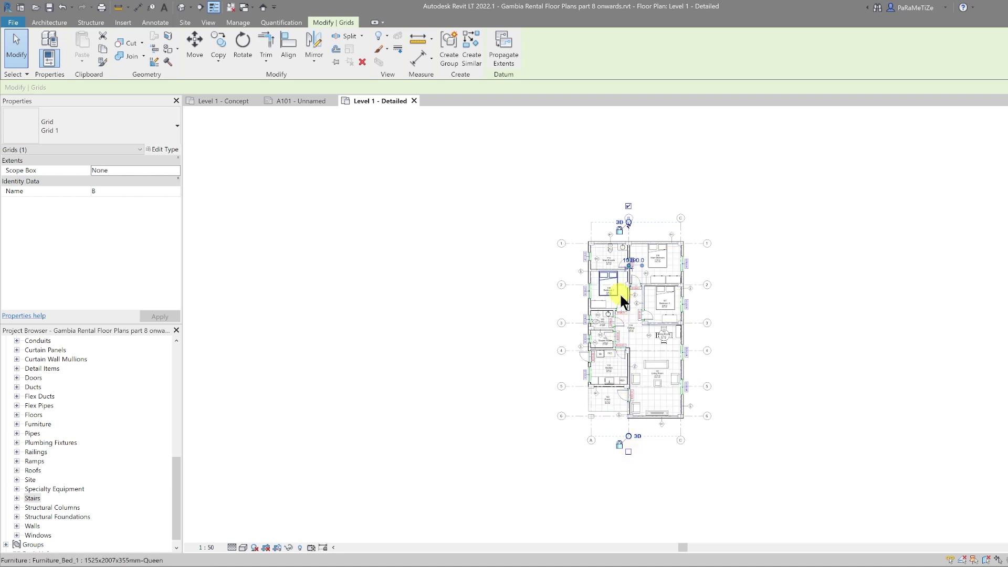
{"action": "left_click", "coordinate": [590, 225]}
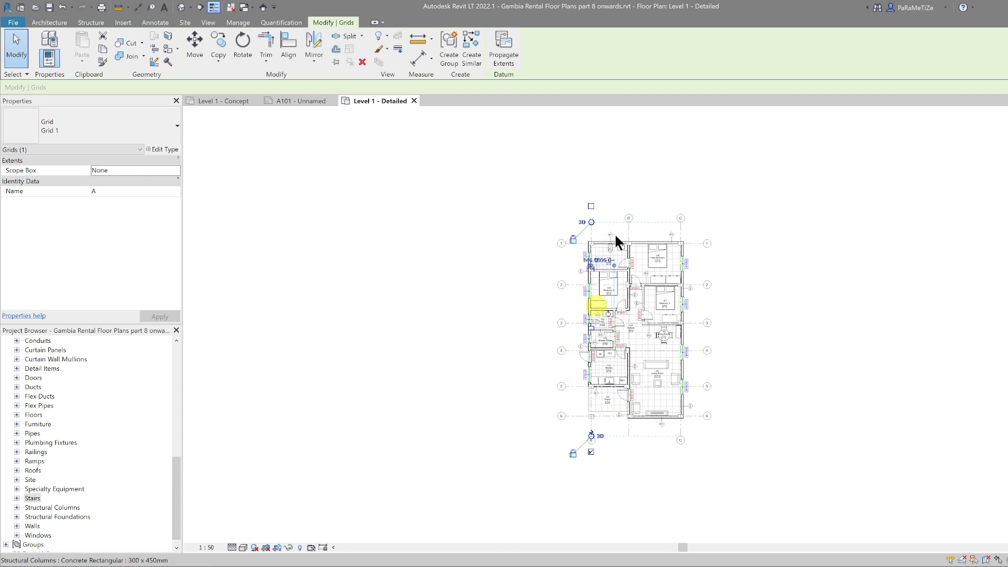
{"action": "key", "text": "Escape"}
{"action": "left_click", "coordinate": [591, 227]}
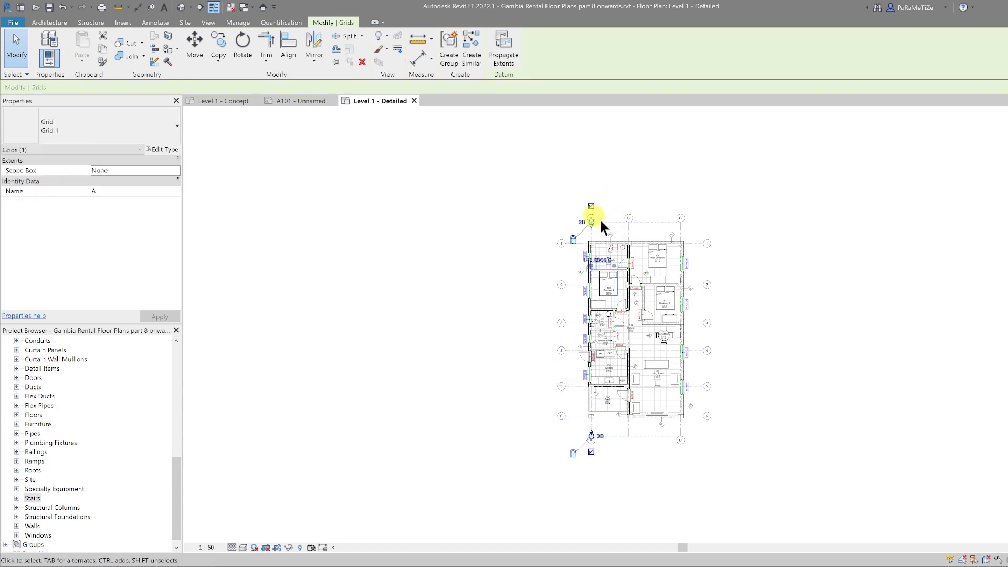
Select numbered grids 4, 3, 2 and 1 in turn, ending with grid 4 selected.
{"action": "scroll", "coordinate": [623, 450], "scroll_direction": "up", "scroll_amount": 3}
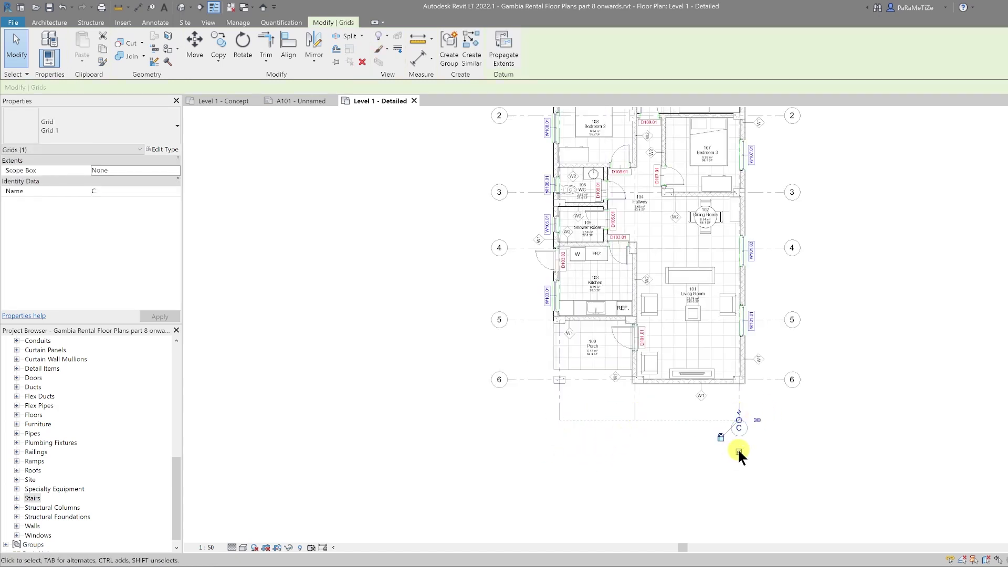
{"action": "key", "text": "Escape"}
{"action": "left_click", "coordinate": [789, 320]}
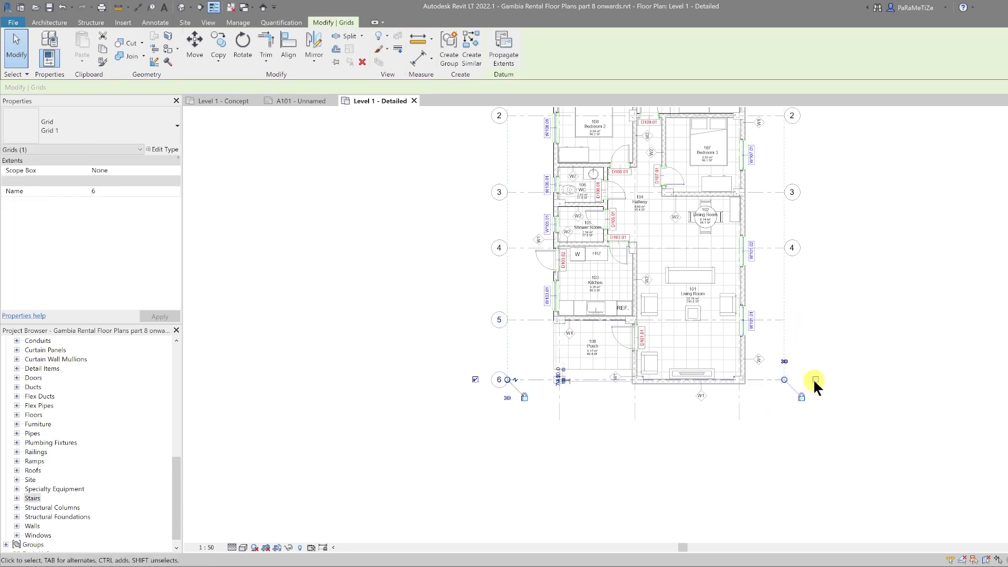
{"action": "left_click", "coordinate": [791, 248]}
{"action": "middle_click_drag", "start_coordinate": [802, 239], "coordinate": [724, 314]}
{"action": "left_click", "coordinate": [724, 316]}
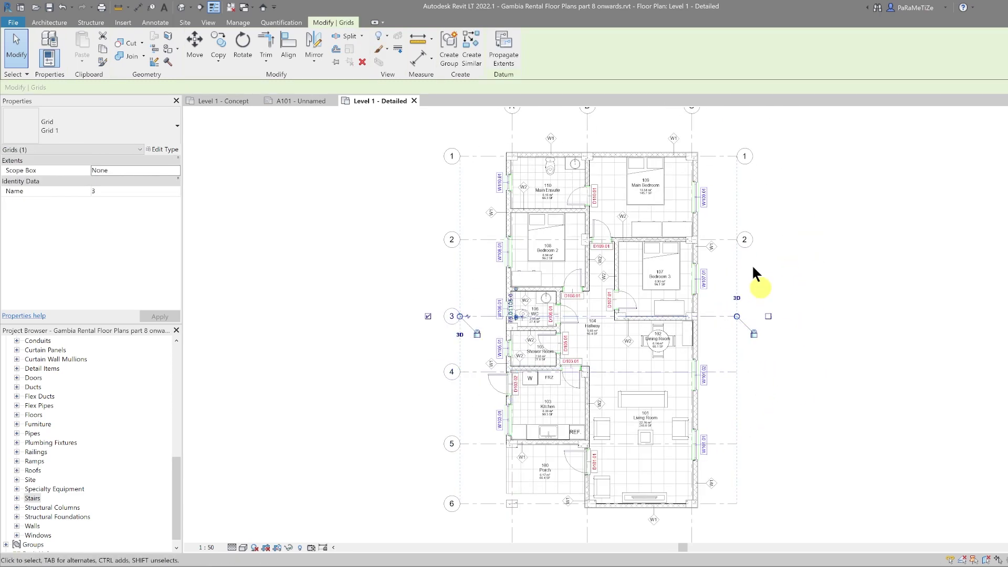
{"action": "left_click", "coordinate": [756, 240]}
{"action": "left_click", "coordinate": [732, 157]}
{"action": "left_click", "coordinate": [776, 305]}
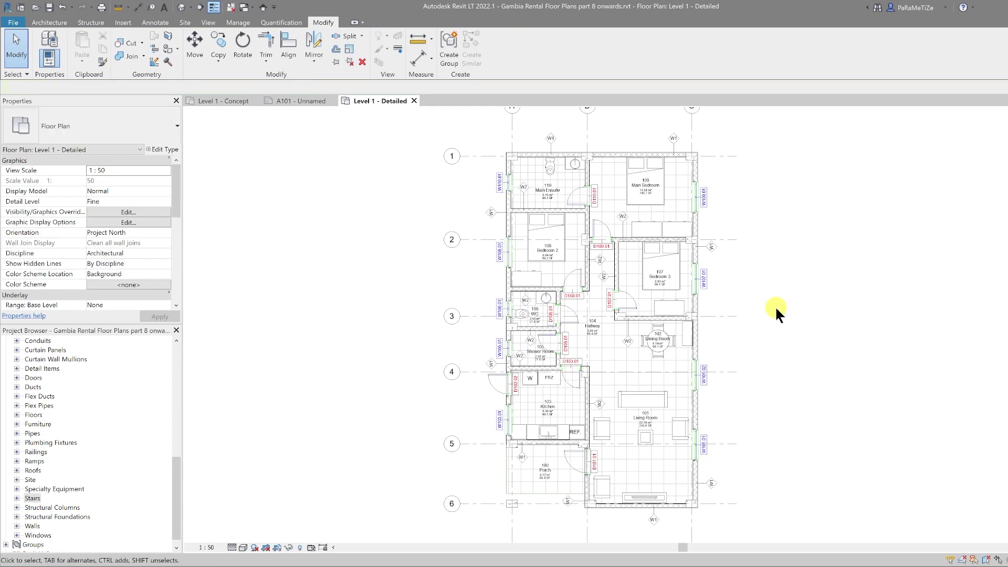
{"action": "scroll", "coordinate": [776, 305], "scroll_direction": "down", "scroll_amount": 2}
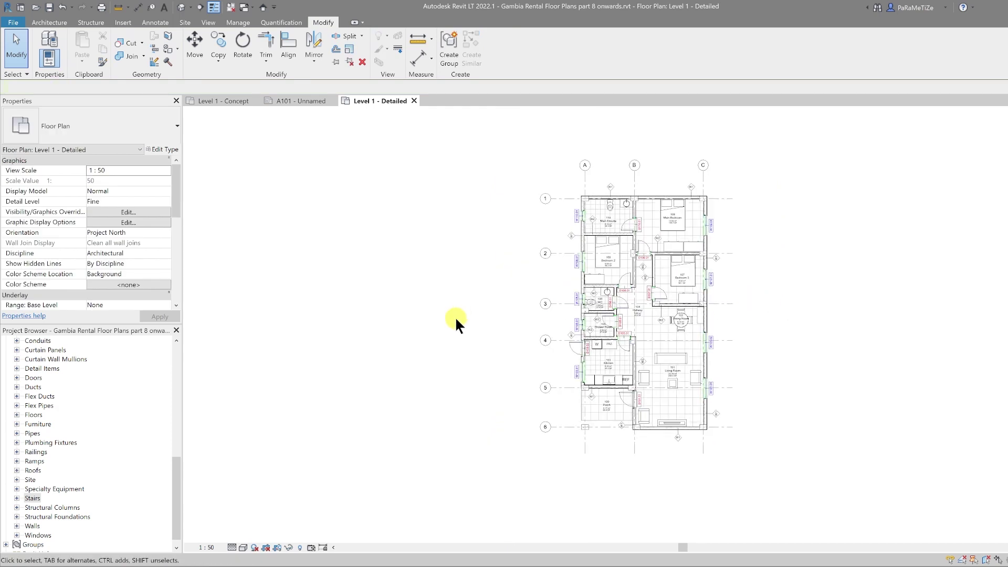
{"action": "left_click", "coordinate": [556, 339]}
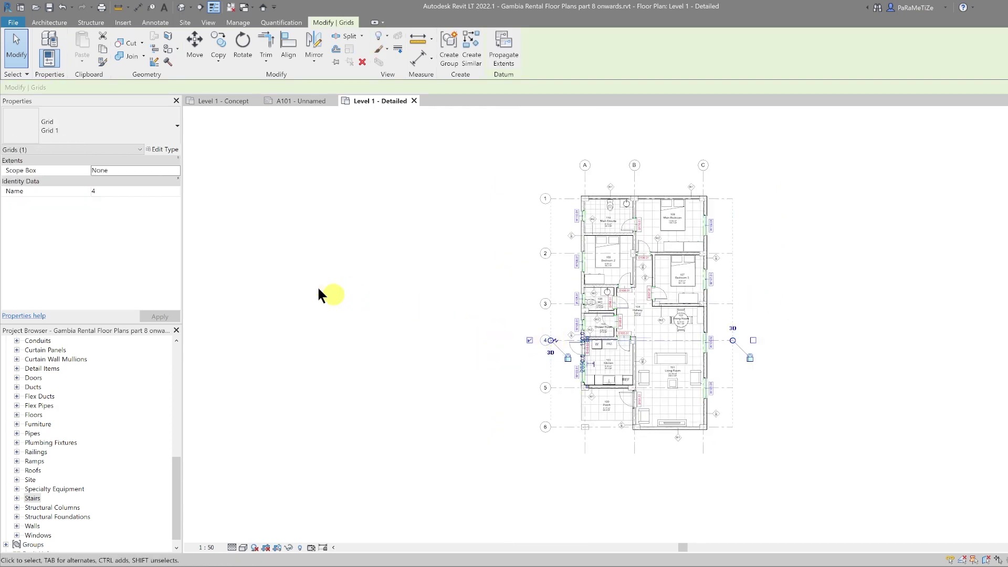
Set the grid type's End Segment Pattern to Dash dot and apply it.
{"action": "left_click", "coordinate": [162, 148]}
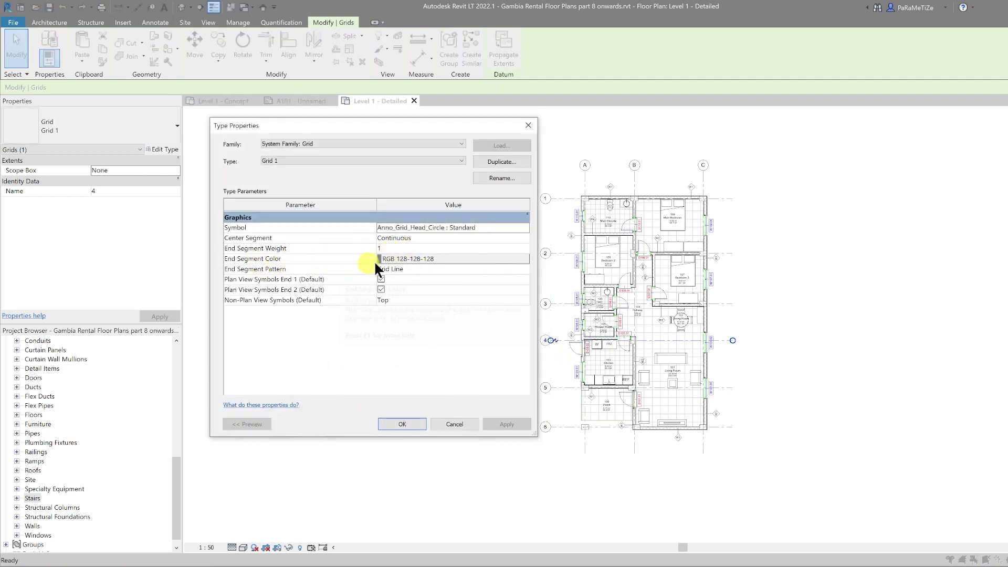
{"action": "left_click", "coordinate": [408, 259]}
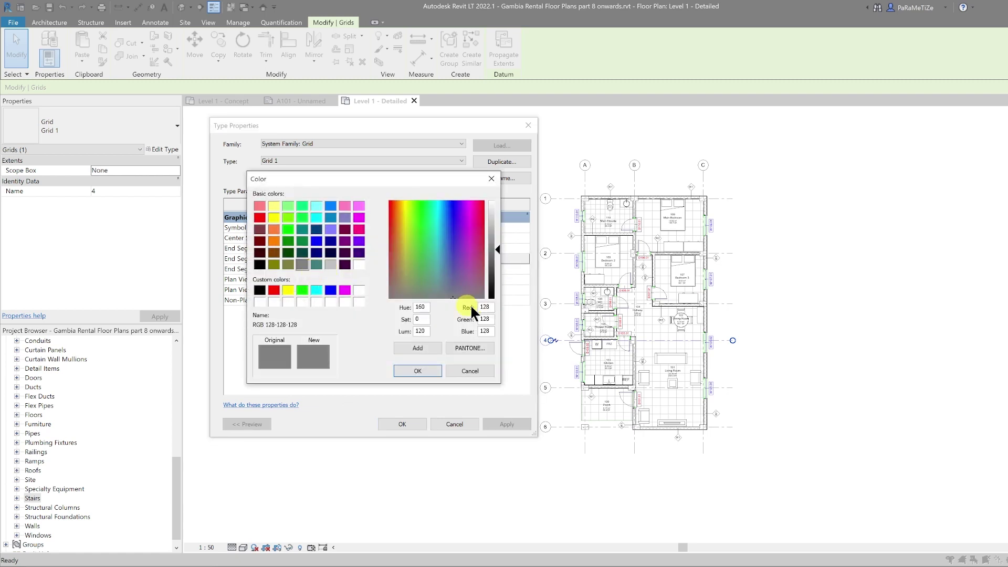
{"action": "key", "text": "Return"}
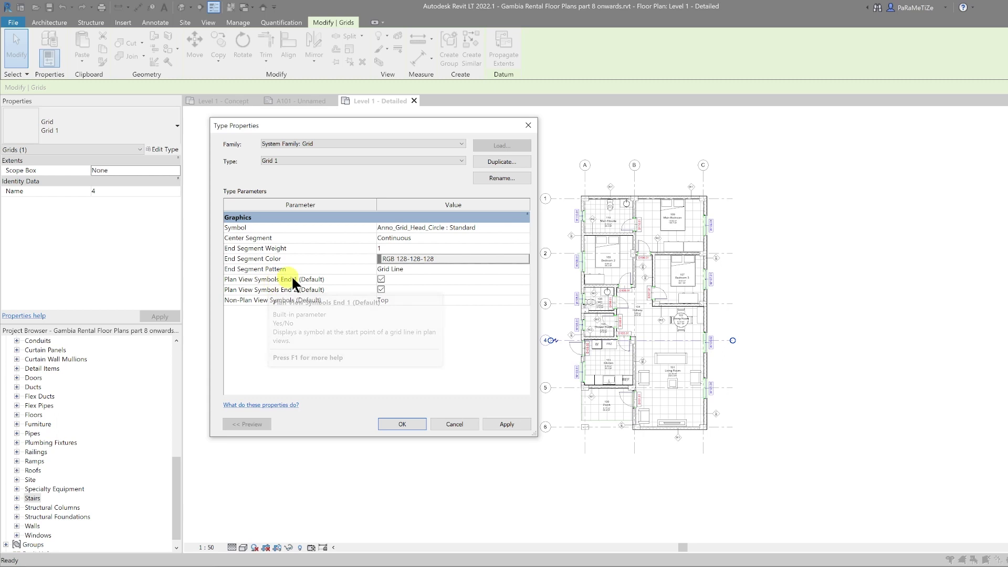
{"action": "left_click", "coordinate": [420, 269]}
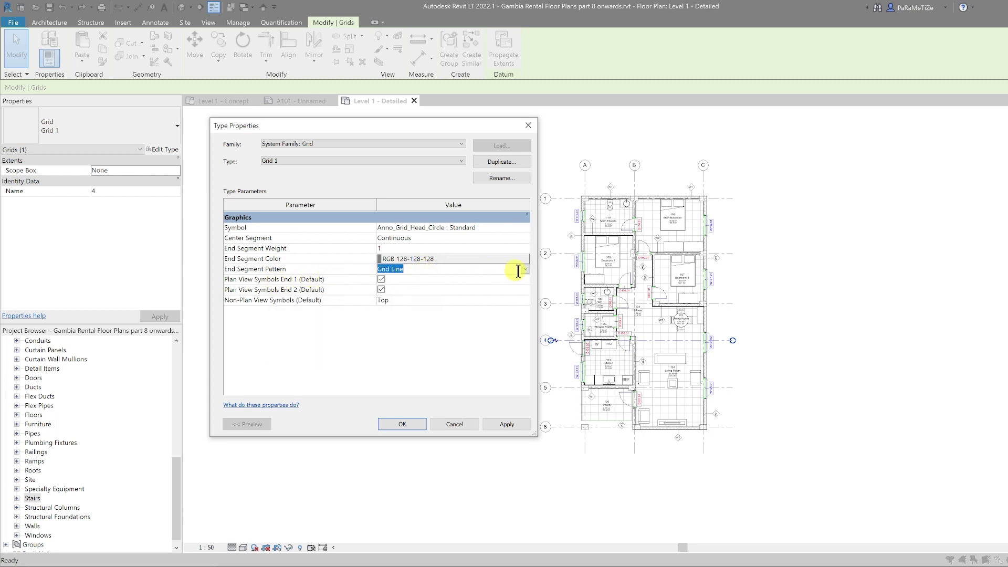
{"action": "left_click", "coordinate": [522, 269]}
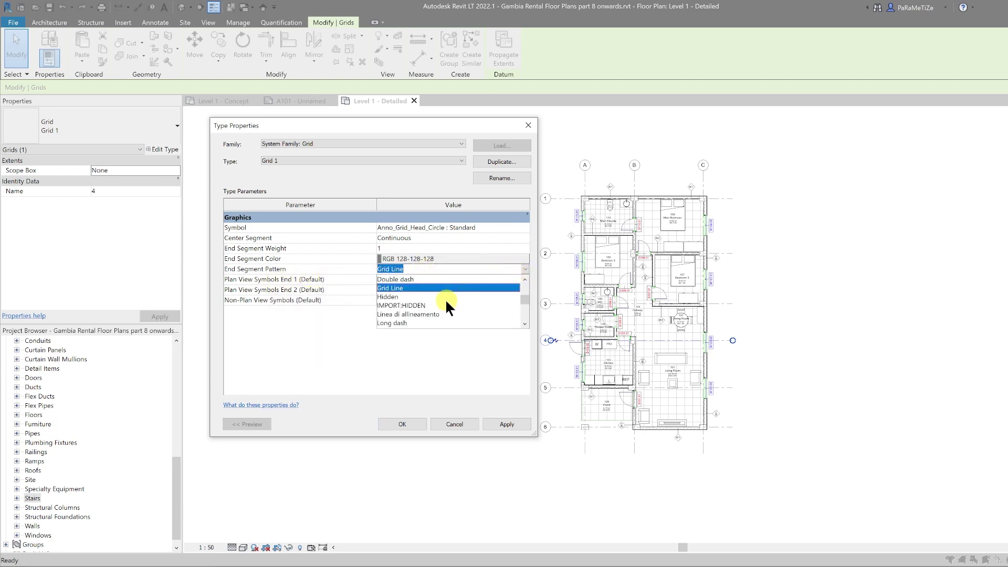
{"action": "scroll", "coordinate": [446, 299], "scroll_direction": "down", "scroll_amount": 2}
{"action": "scroll", "coordinate": [446, 301], "scroll_direction": "down", "scroll_amount": 3}
{"action": "scroll", "coordinate": [447, 301], "scroll_direction": "up", "scroll_amount": 5}
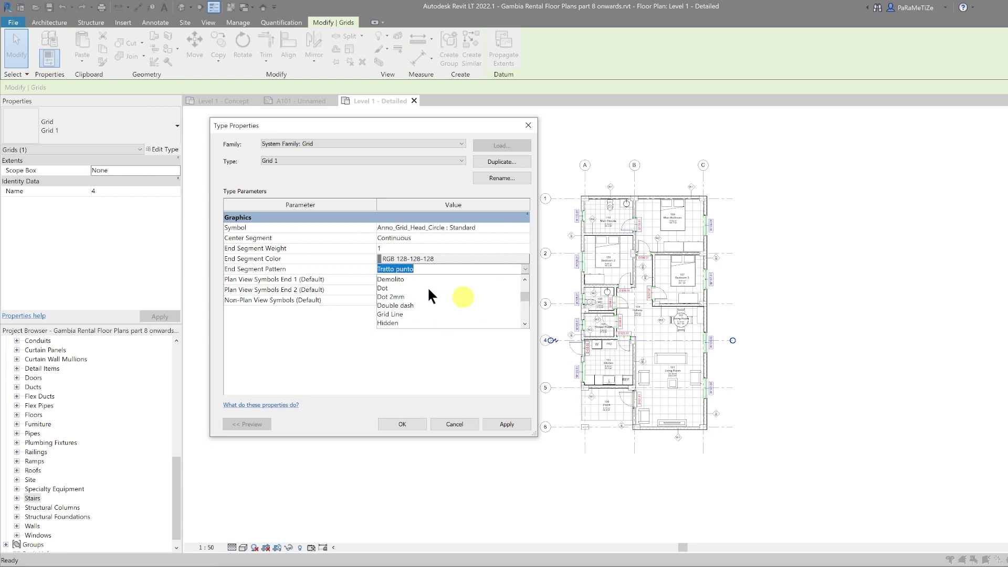
{"action": "scroll", "coordinate": [389, 286], "scroll_direction": "up", "scroll_amount": 2}
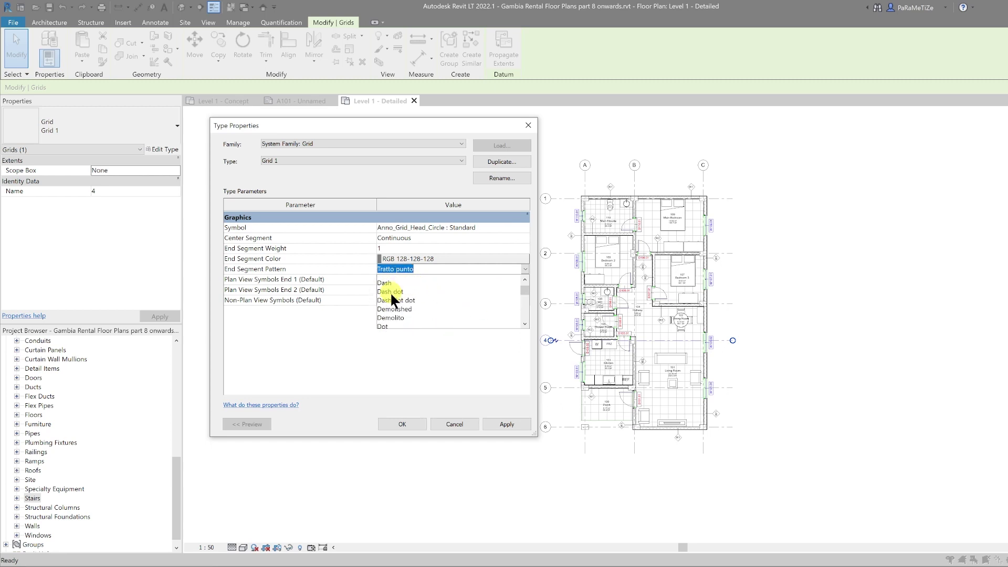
{"action": "left_click", "coordinate": [390, 291]}
{"action": "left_click", "coordinate": [504, 422]}
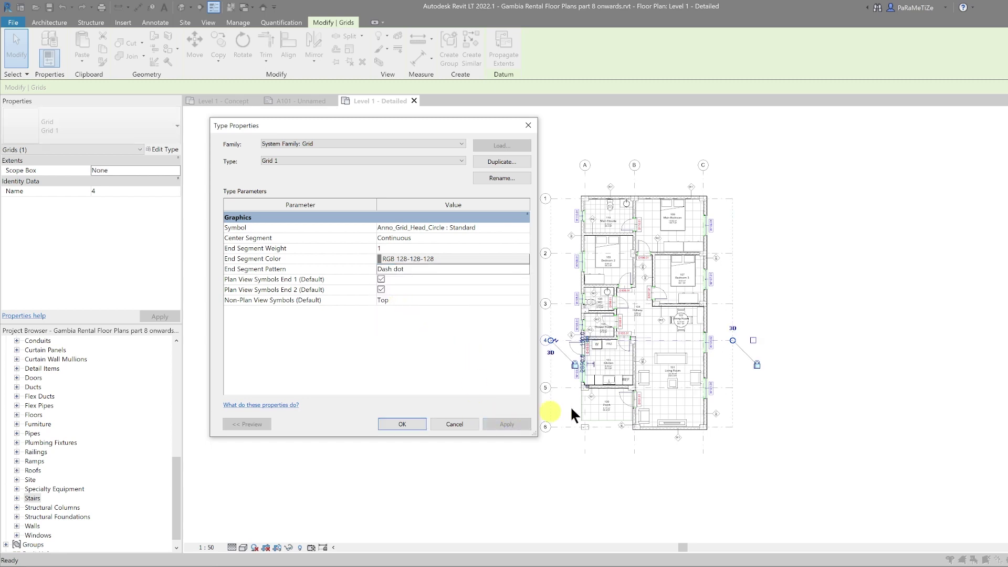
Switch the End Segment Pattern to Grid Line and confirm the type properties.
{"action": "left_click", "coordinate": [515, 269]}
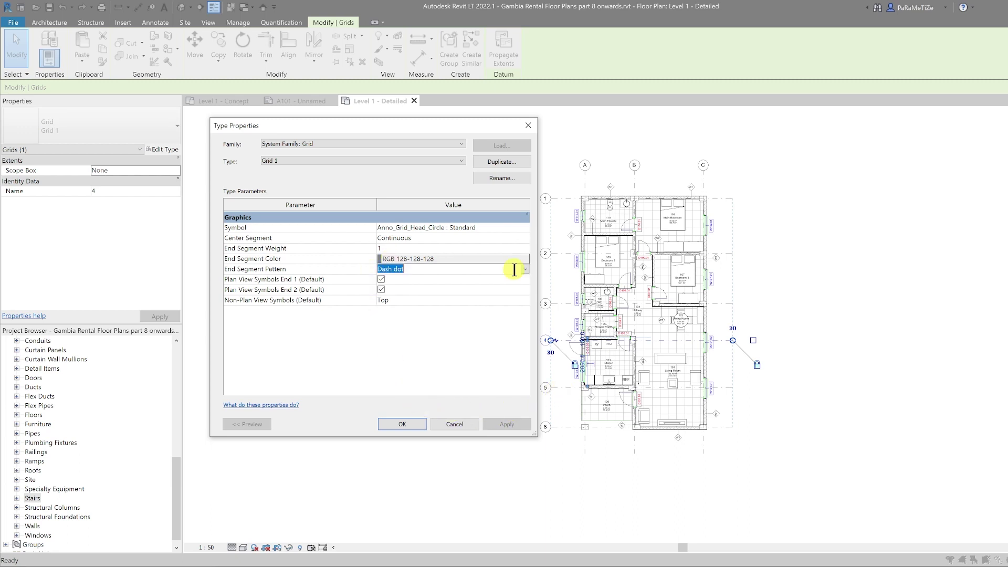
{"action": "left_click", "coordinate": [525, 269]}
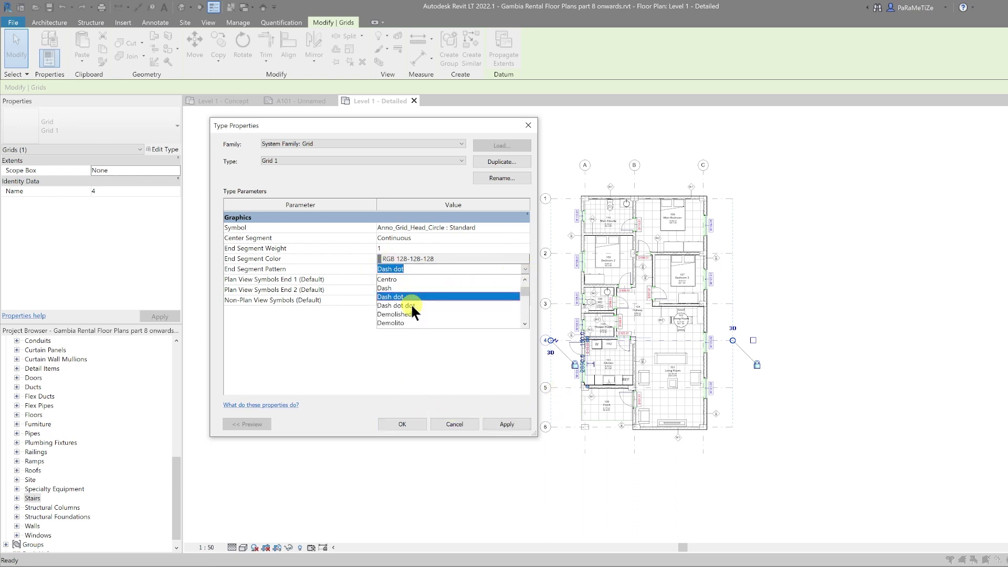
{"action": "scroll", "coordinate": [410, 304], "scroll_direction": "down", "scroll_amount": 1}
{"action": "left_click", "coordinate": [407, 315]}
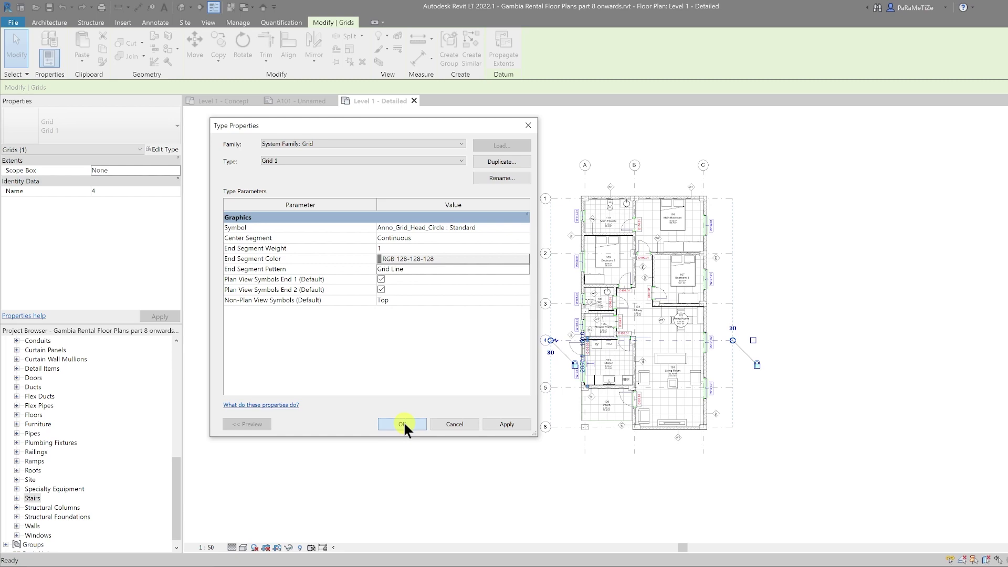
{"action": "left_click", "coordinate": [403, 424]}
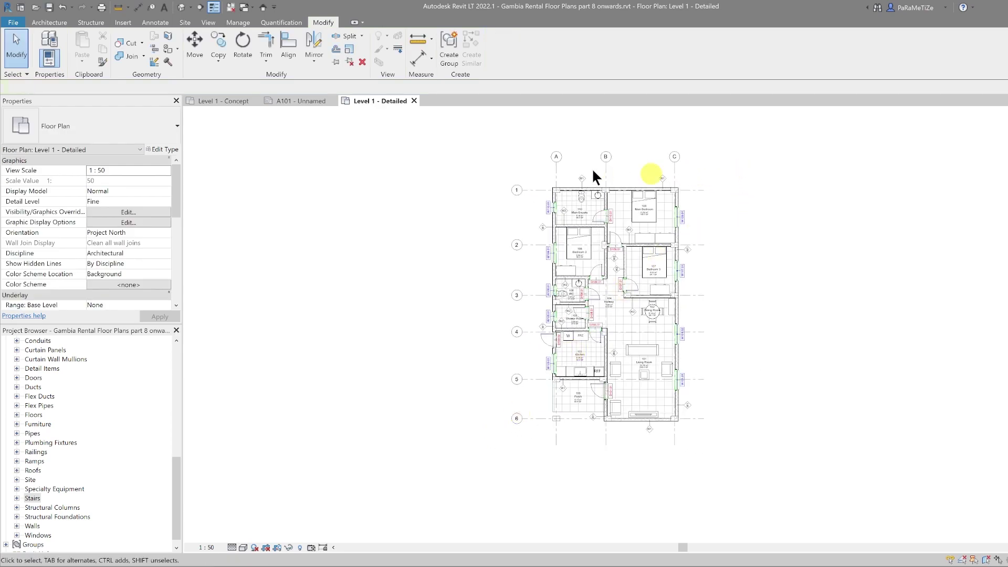
{"action": "scroll", "coordinate": [558, 173], "scroll_direction": "up", "scroll_amount": 5}
{"action": "scroll", "coordinate": [555, 181], "scroll_direction": "up", "scroll_amount": 1}
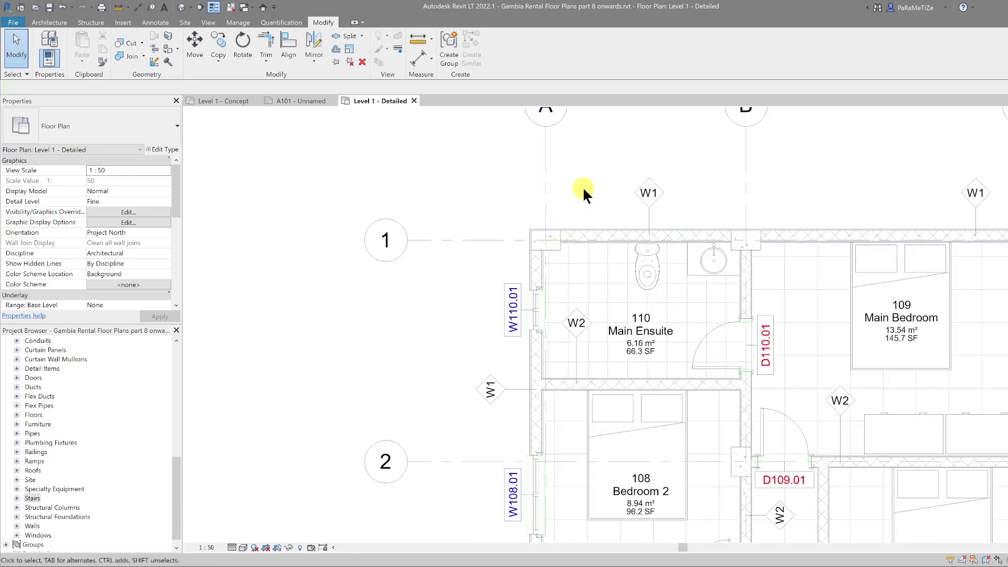
{"action": "scroll", "coordinate": [583, 190], "scroll_direction": "down", "scroll_amount": 2}
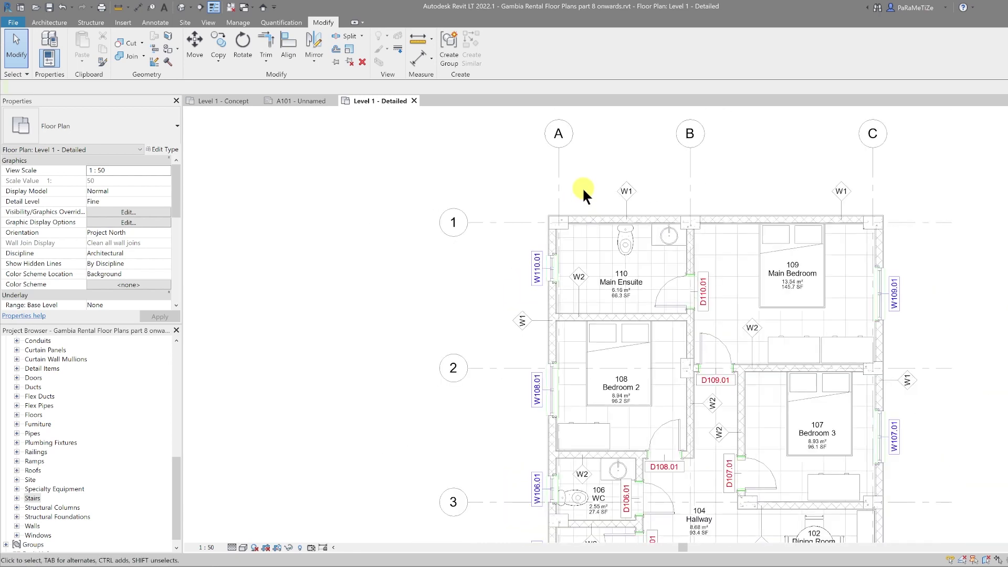
{"action": "scroll", "coordinate": [565, 220], "scroll_direction": "up", "scroll_amount": 3}
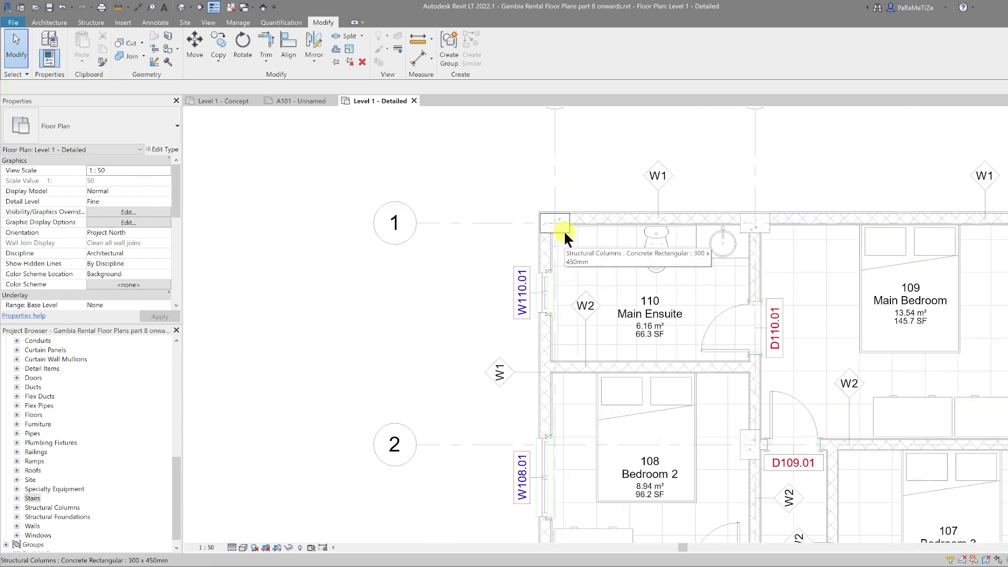
{"action": "left_click", "coordinate": [564, 234]}
{"action": "scroll", "coordinate": [565, 233], "scroll_direction": "down", "scroll_amount": 2}
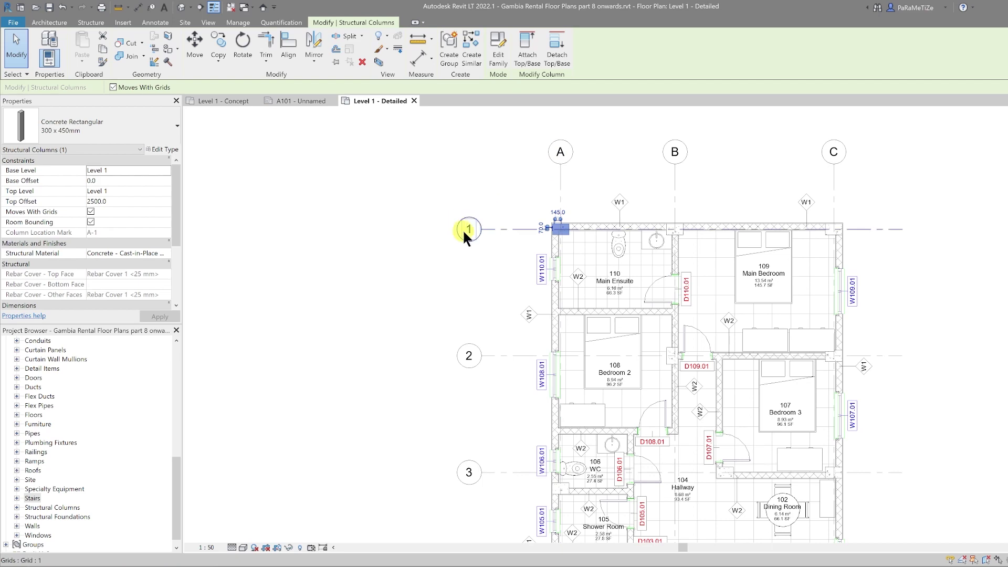
{"action": "scroll", "coordinate": [462, 229], "scroll_direction": "down", "scroll_amount": 1}
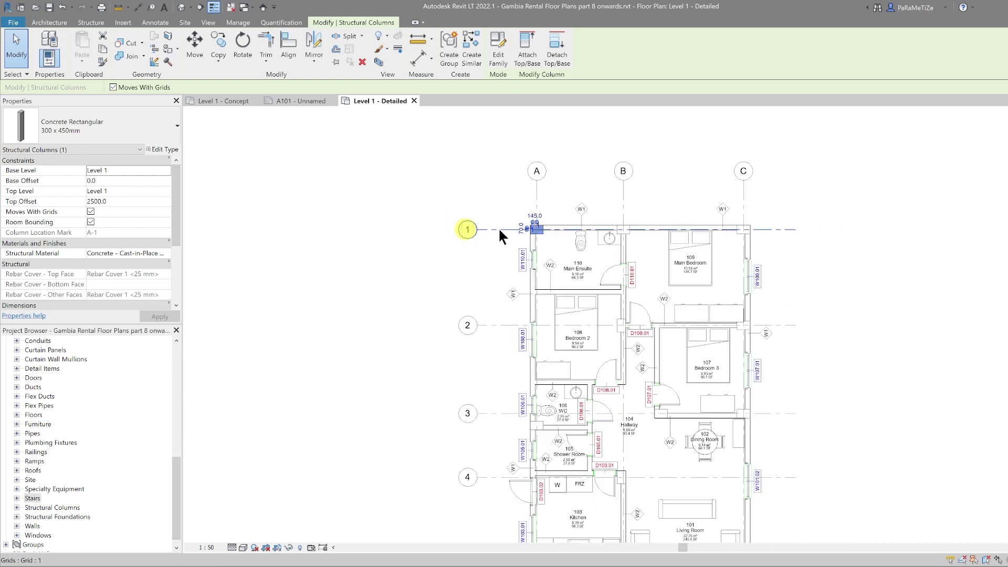
{"action": "left_click", "coordinate": [626, 230]}
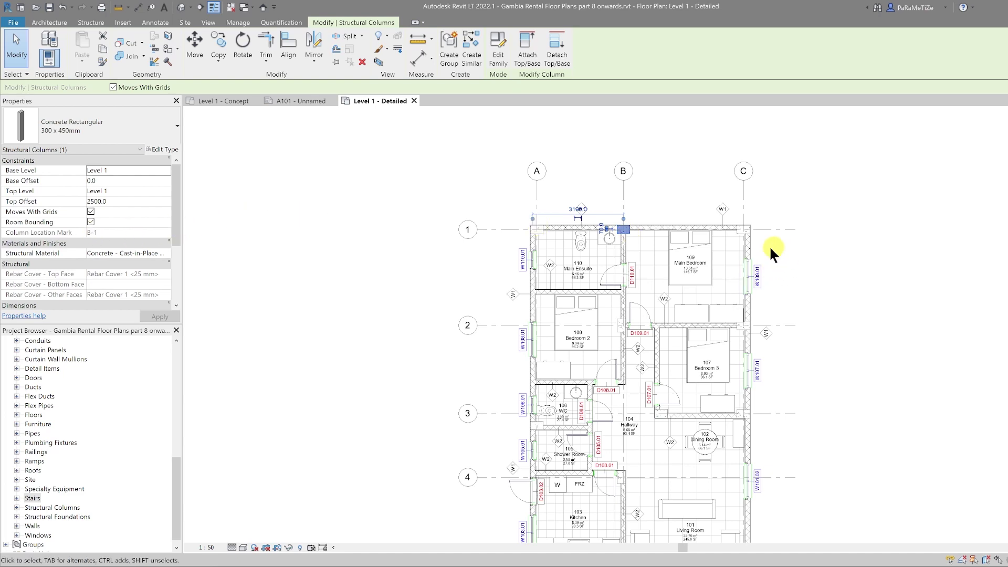
{"action": "left_click", "coordinate": [742, 232]}
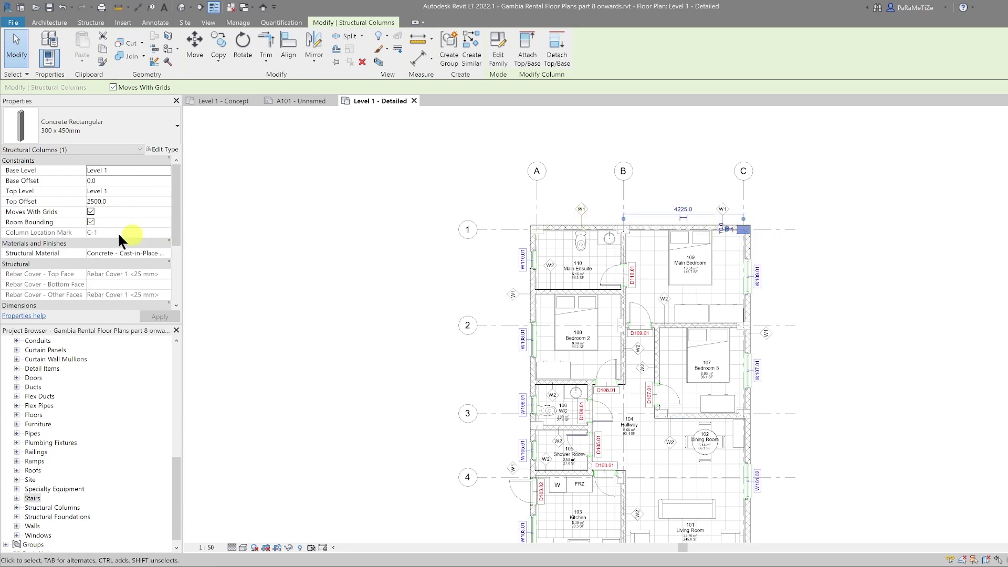
{"action": "scroll", "coordinate": [858, 286], "scroll_direction": "down", "scroll_amount": 1}
{"action": "middle_click_drag", "start_coordinate": [858, 285], "coordinate": [828, 308]}
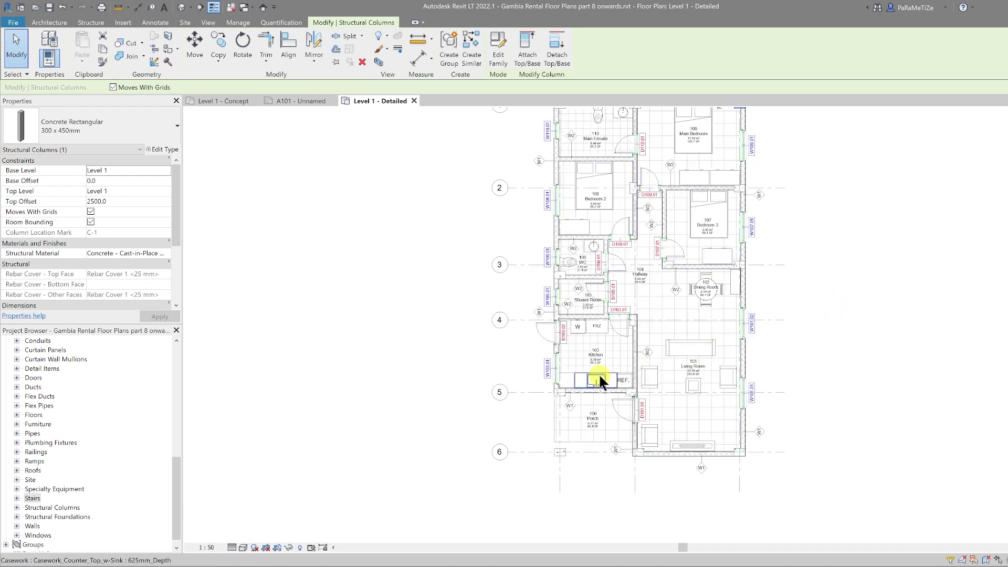
{"action": "key", "text": "Escape"}
{"action": "scroll", "coordinate": [597, 313], "scroll_direction": "down", "scroll_amount": 1}
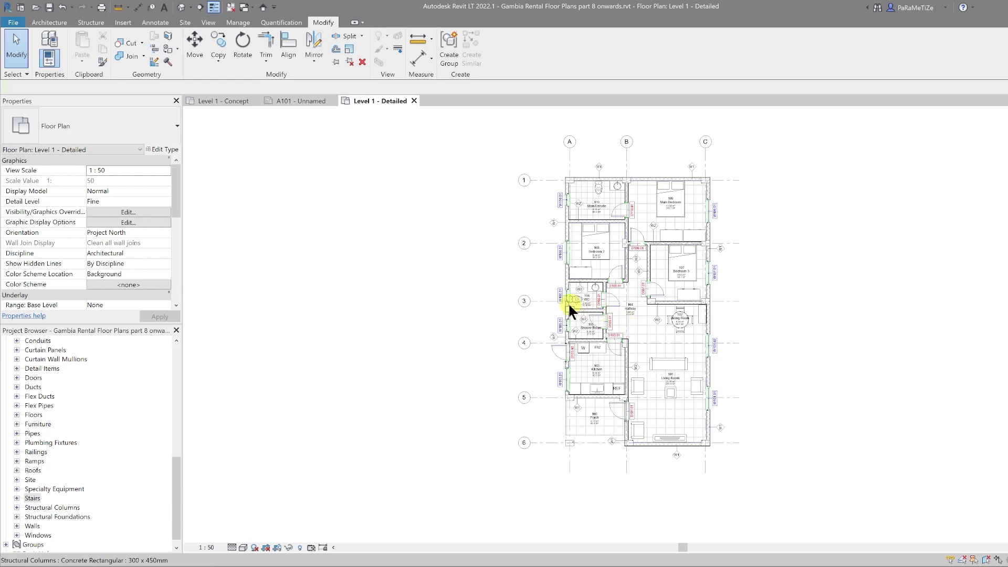
Zoom to the WC area and select the column near grid 3, marked A-3(-420).
{"action": "scroll", "coordinate": [568, 303], "scroll_direction": "up", "scroll_amount": 5}
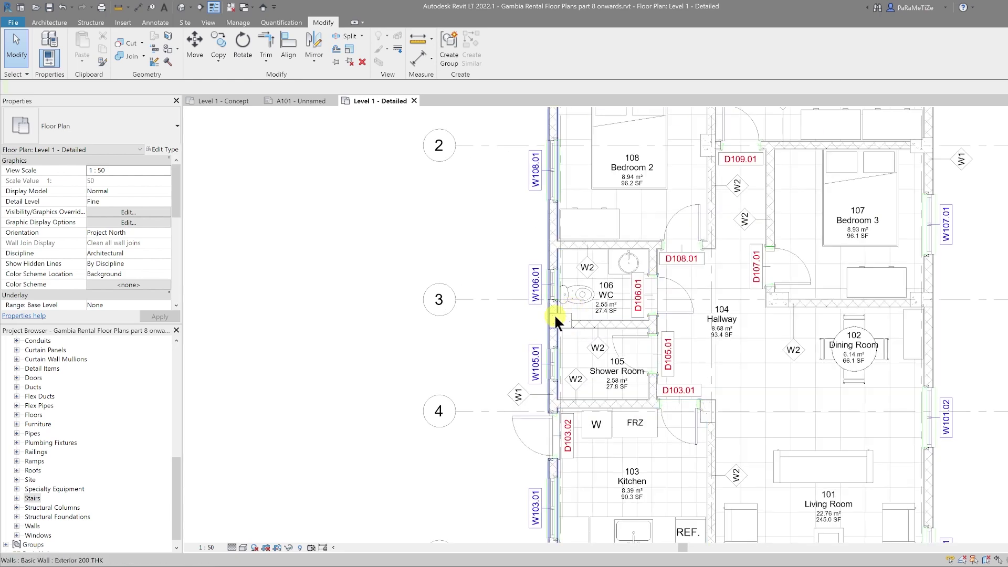
{"action": "scroll", "coordinate": [557, 318], "scroll_direction": "down", "scroll_amount": 5}
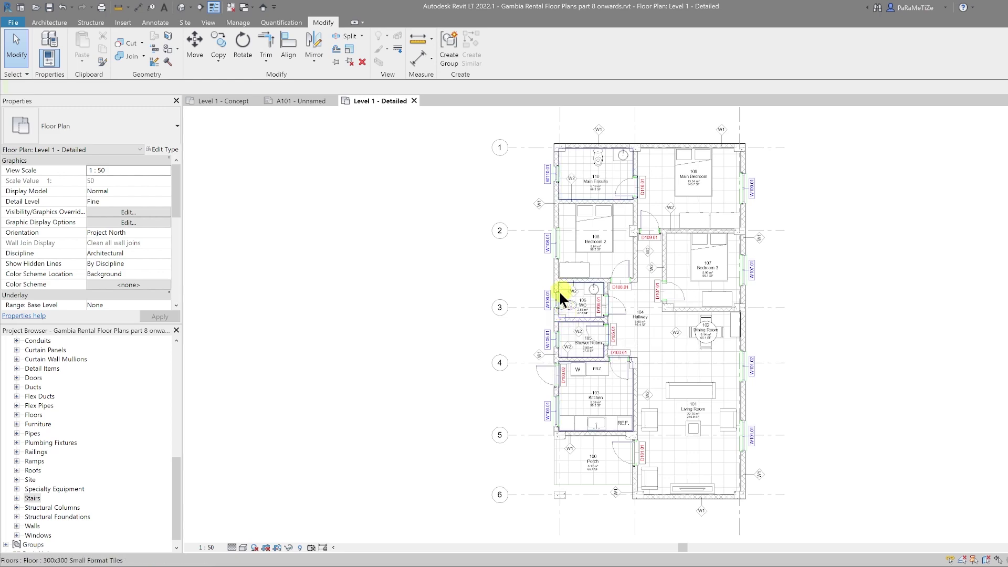
{"action": "scroll", "coordinate": [572, 332], "scroll_direction": "down", "scroll_amount": 2}
{"action": "middle_click_drag", "start_coordinate": [572, 332], "coordinate": [589, 364]}
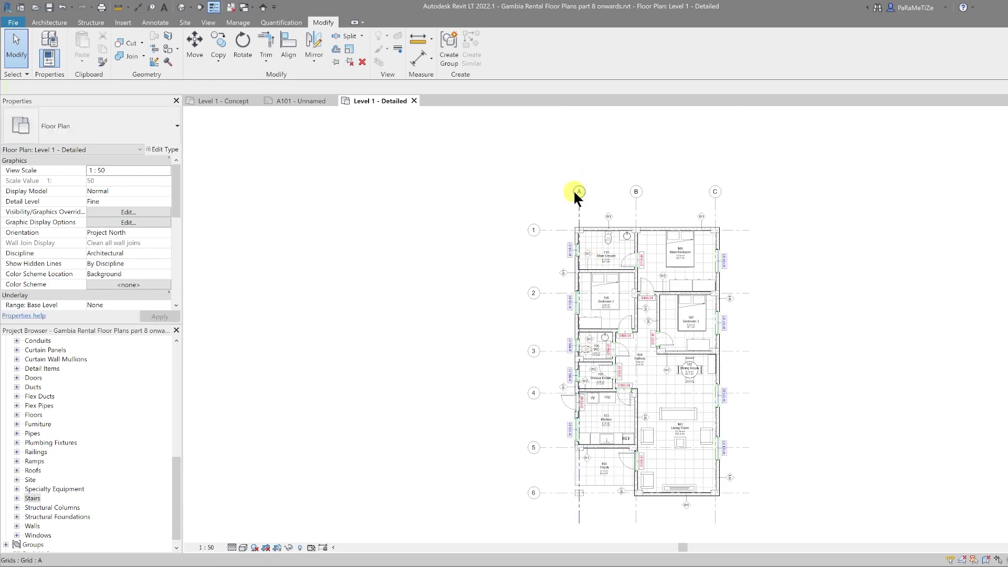
{"action": "scroll", "coordinate": [582, 360], "scroll_direction": "up", "scroll_amount": 5}
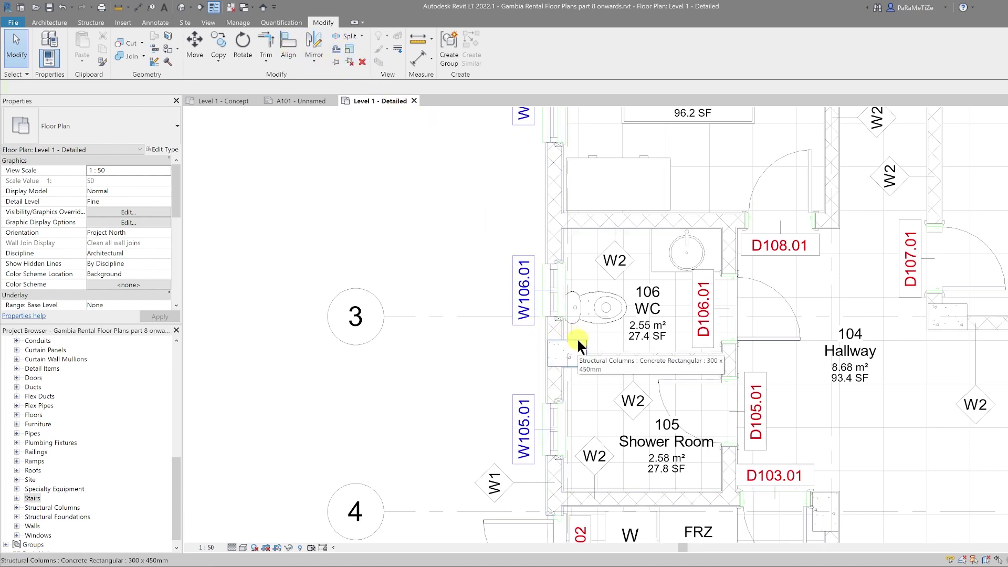
{"action": "left_click", "coordinate": [577, 338]}
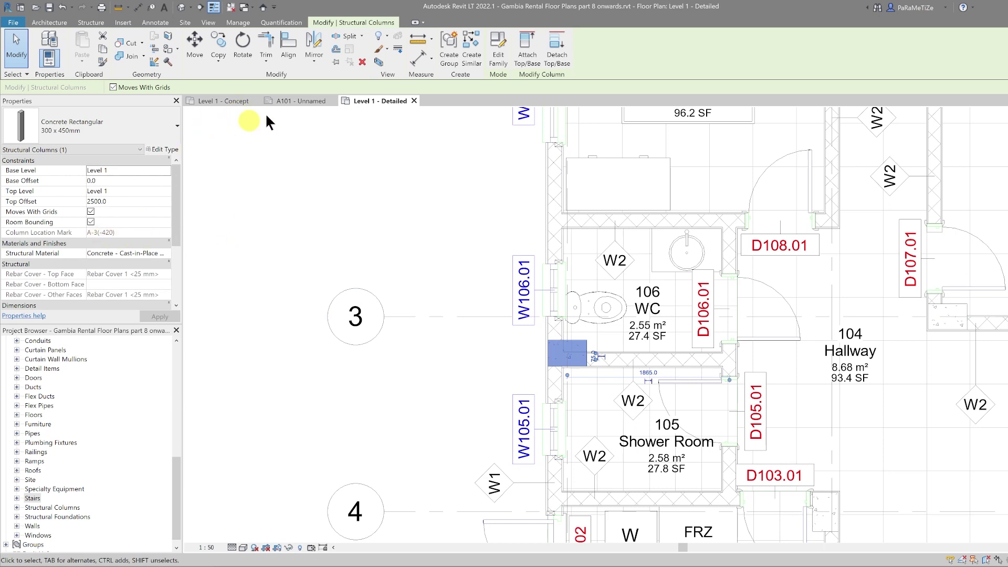
Place an aligned 420 dimension from the column face to grid 3.
{"action": "left_click", "coordinate": [416, 63]}
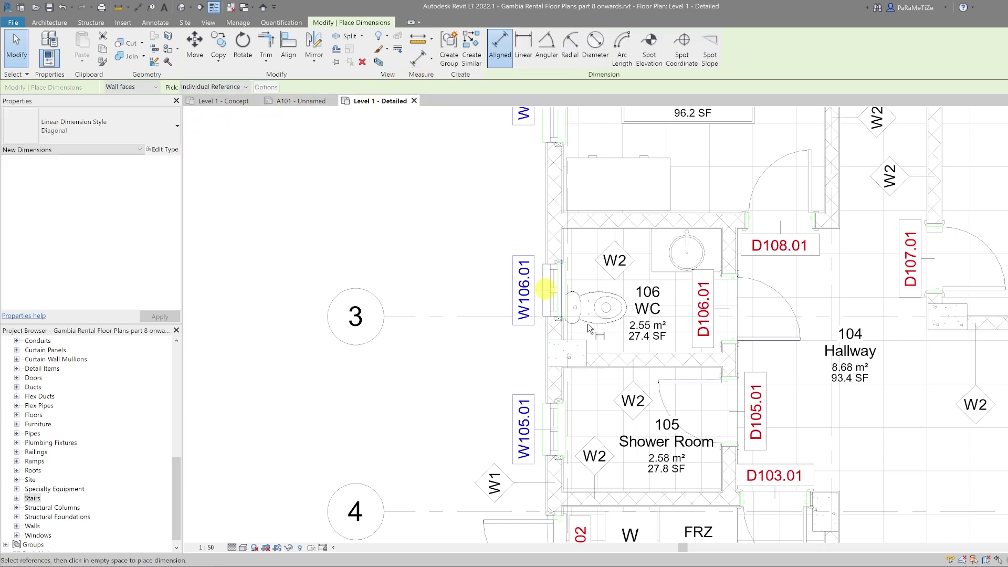
{"action": "left_click", "coordinate": [560, 359]}
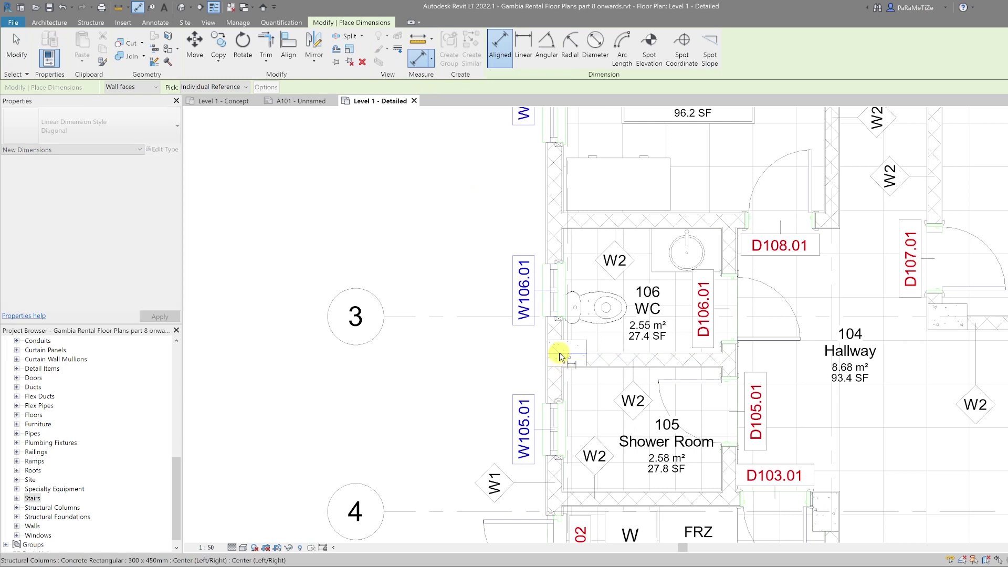
{"action": "left_click", "coordinate": [482, 317]}
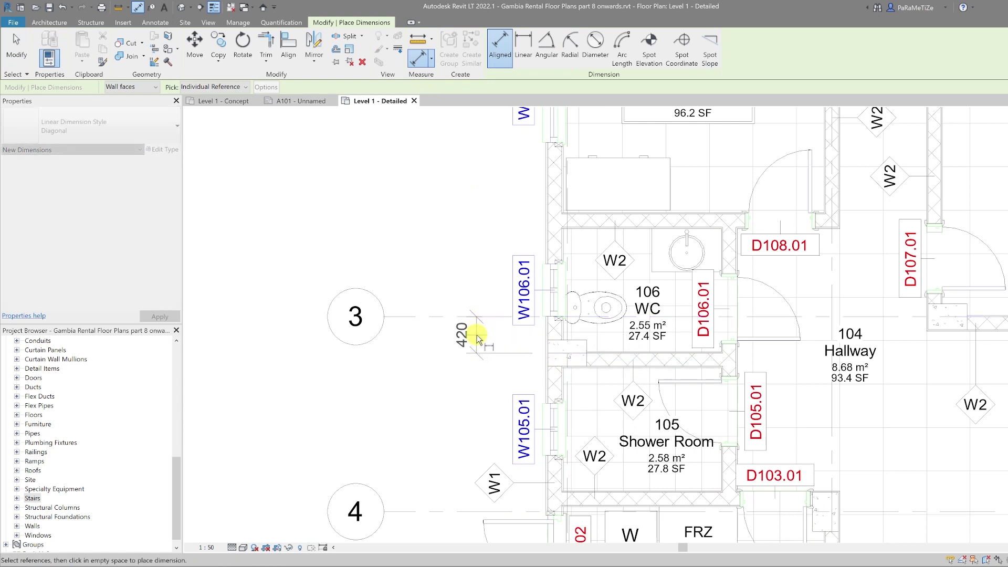
{"action": "left_click", "coordinate": [477, 338]}
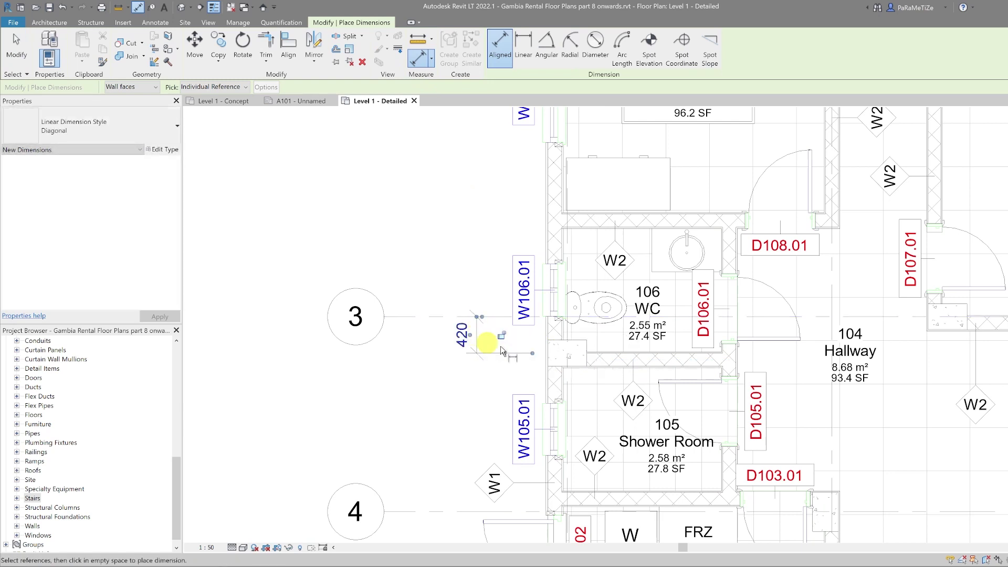
{"action": "key", "text": "Escape"}
{"action": "key", "text": "Escape"}
Test-move the column to 435 and 450 offsets, then return it to 420.
{"action": "left_click", "coordinate": [577, 349]}
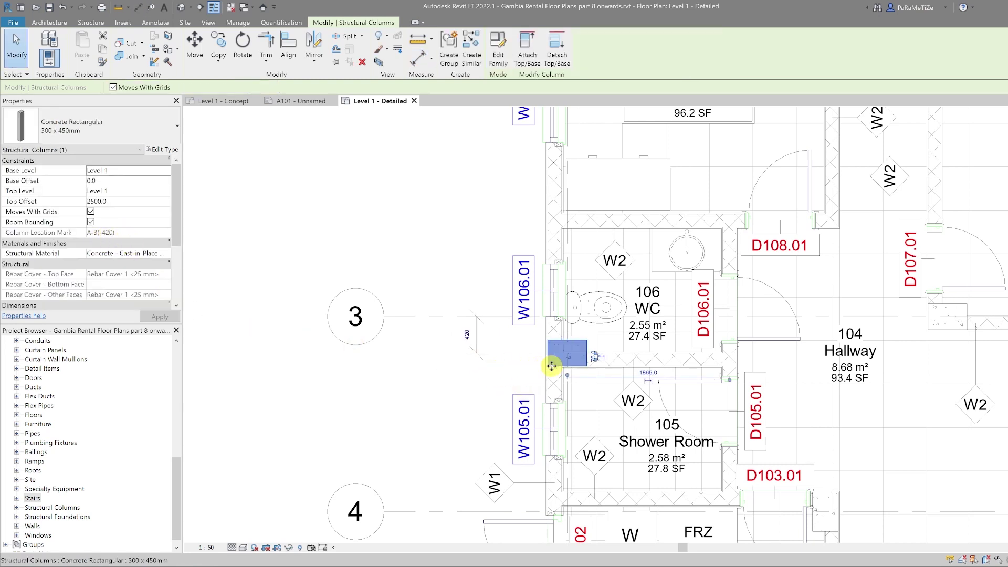
{"action": "left_click_drag", "start_coordinate": [552, 366], "coordinate": [552, 367]}
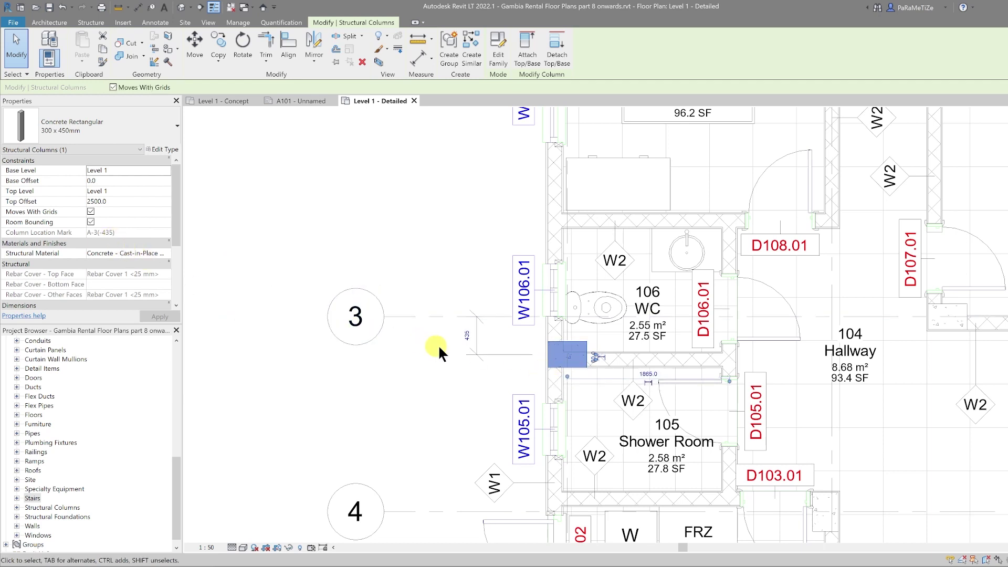
{"action": "key", "text": "Down"}
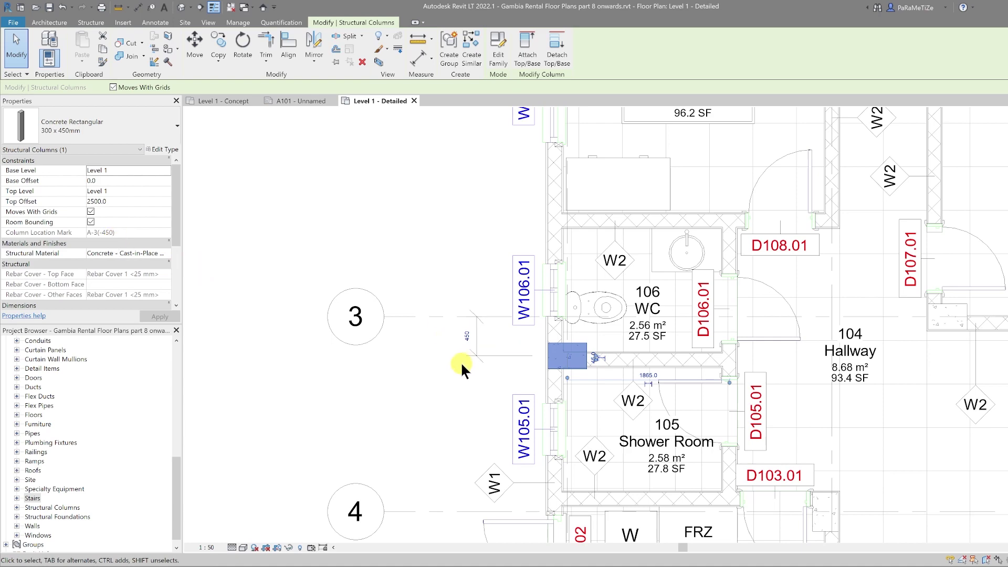
{"action": "key", "text": "Up"}
{"action": "key", "text": "Up"}
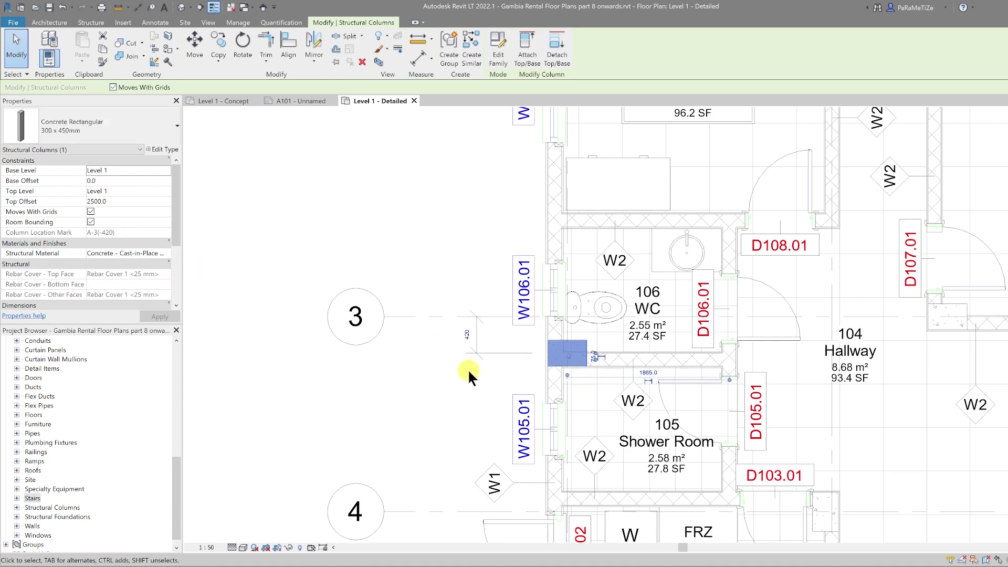
{"action": "key", "text": "Escape"}
{"action": "scroll", "coordinate": [468, 368], "scroll_direction": "down", "scroll_amount": 4}
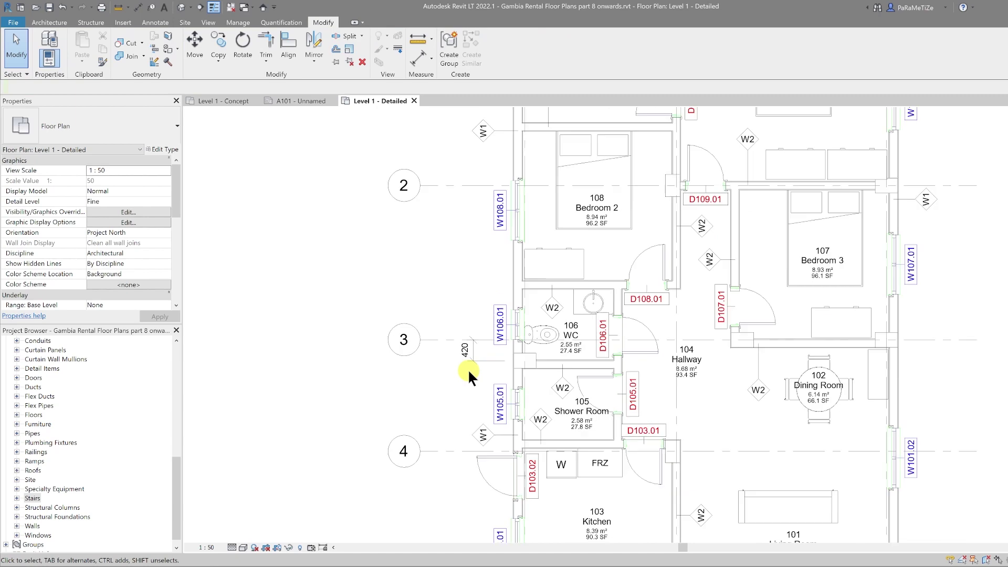
{"action": "scroll", "coordinate": [469, 366], "scroll_direction": "down", "scroll_amount": 2}
Delete the 420 dimension and zoom out to view the full plan.
{"action": "left_click", "coordinate": [471, 363]}
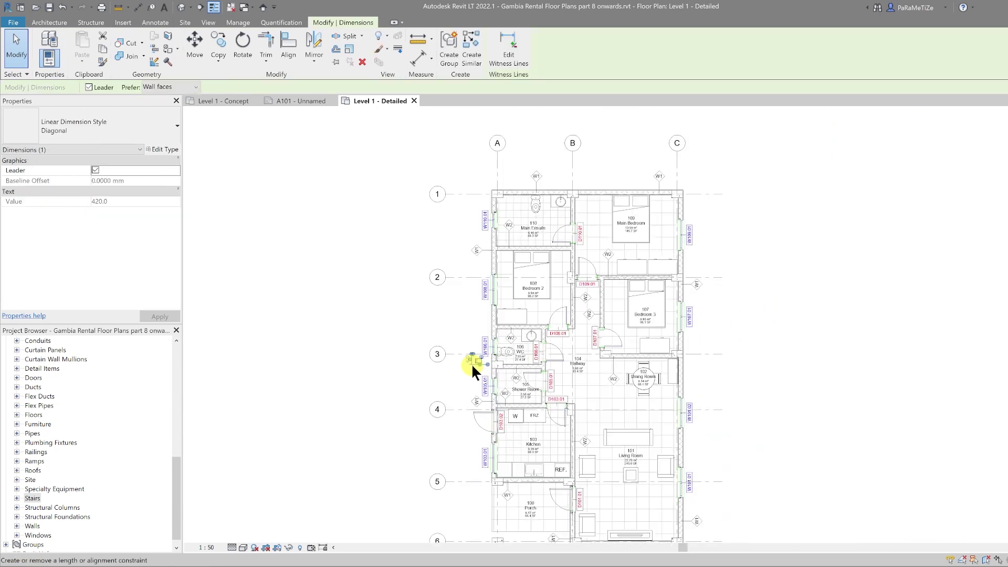
{"action": "key", "text": "Delete"}
{"action": "middle_click_drag", "start_coordinate": [439, 407], "coordinate": [489, 376]}
{"action": "scroll", "coordinate": [488, 376], "scroll_direction": "down", "scroll_amount": 3}
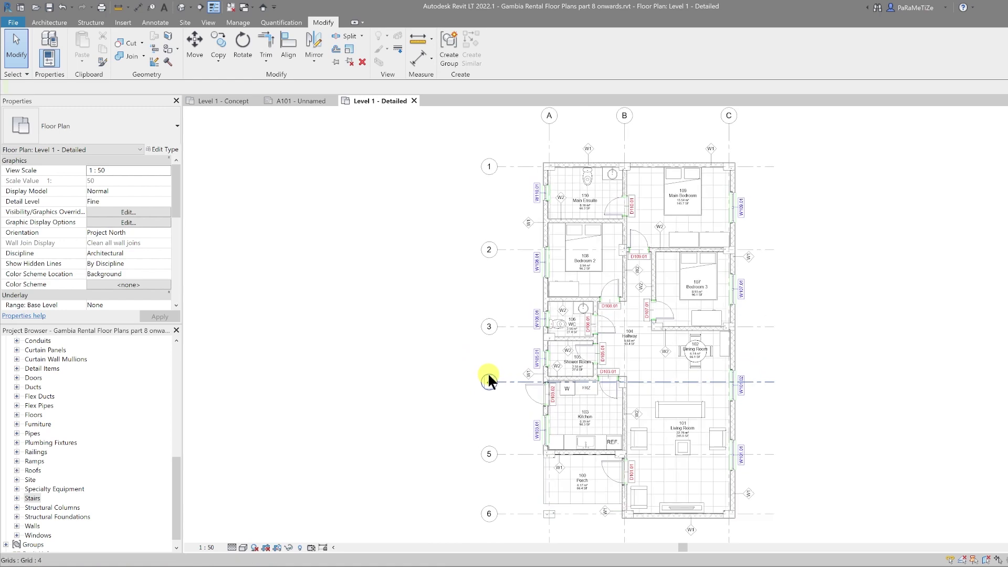